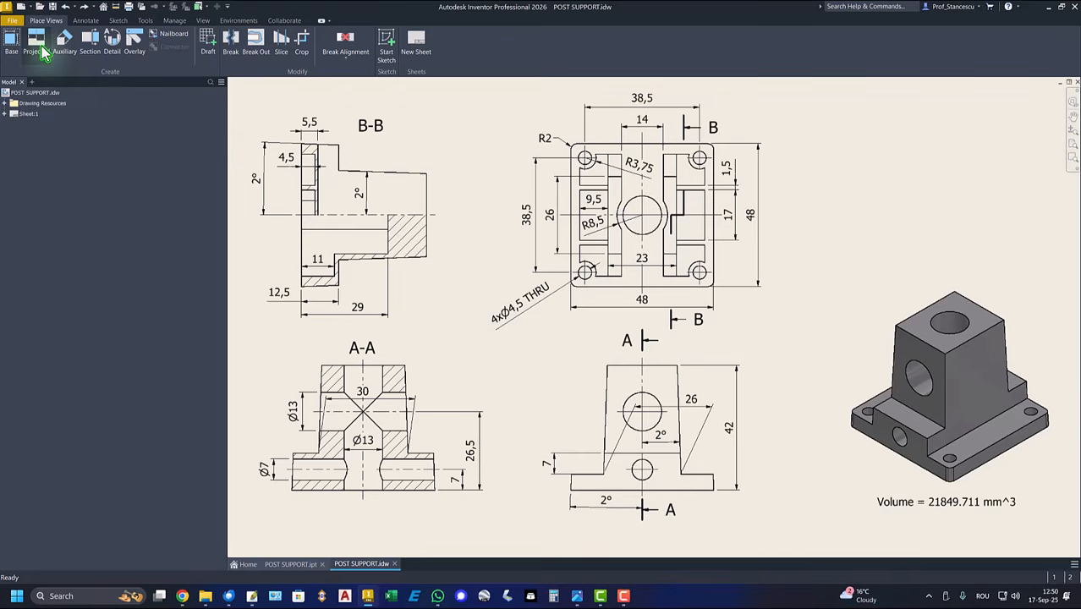
- Create a new metric part from the Standard (mm).ipt template and start a sketch on the XZ plane
click(19, 7)
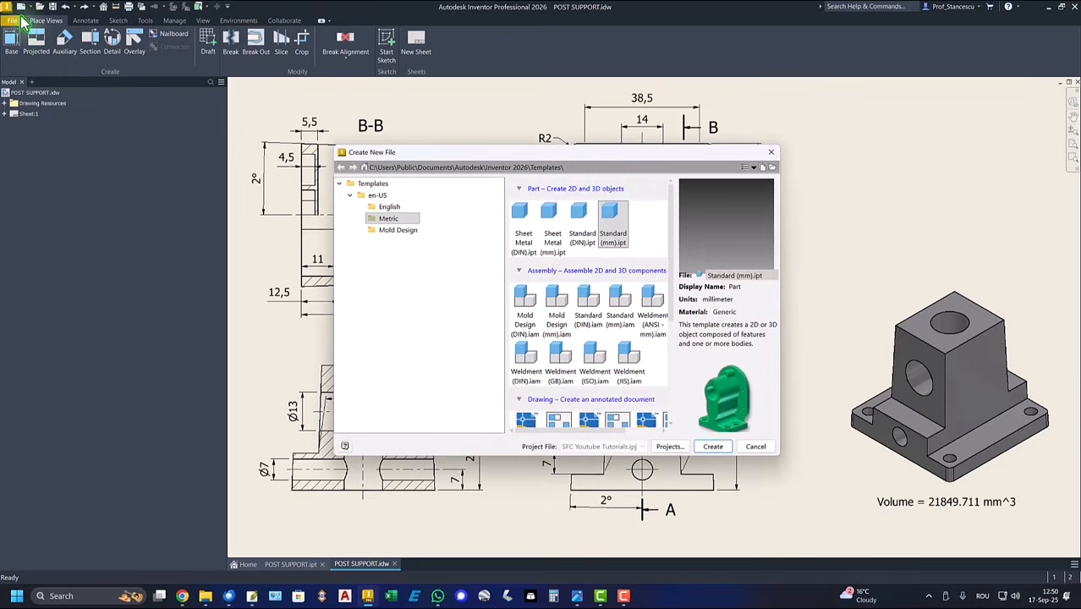
double_click(612, 213)
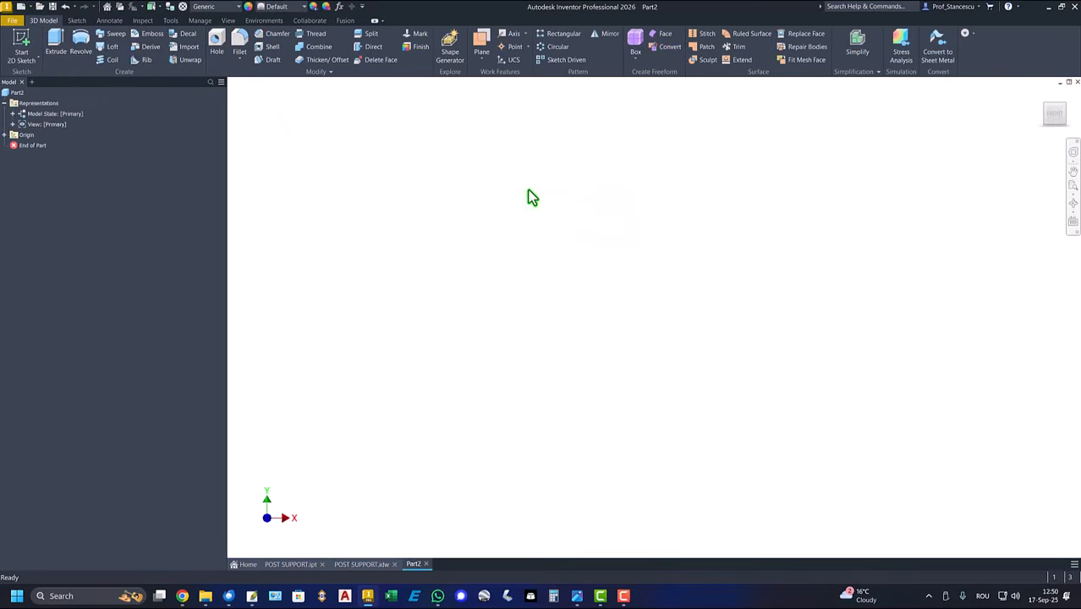
click(21, 40)
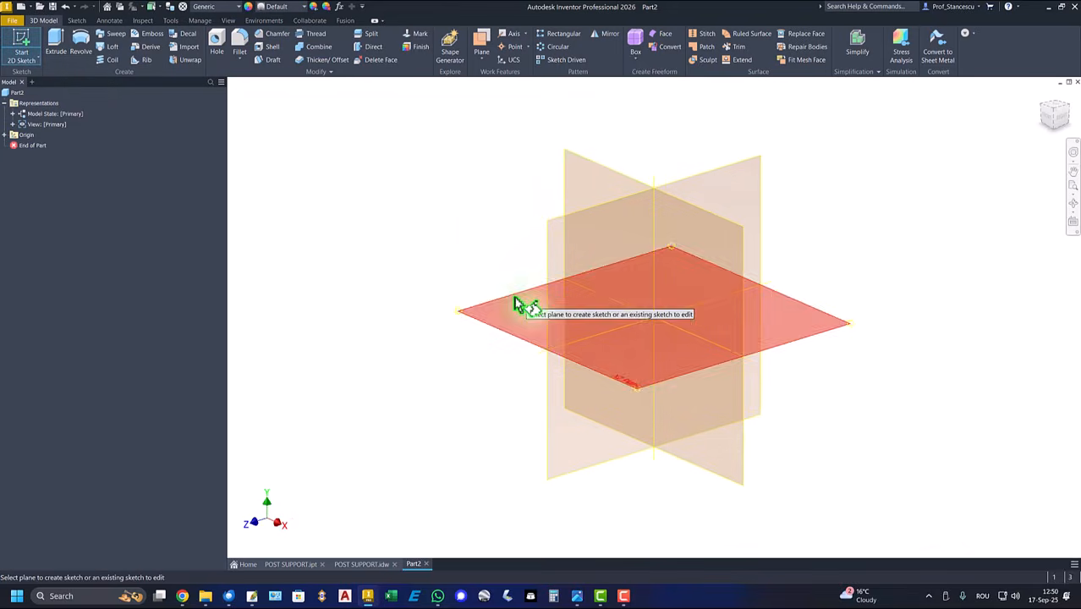
click(519, 302)
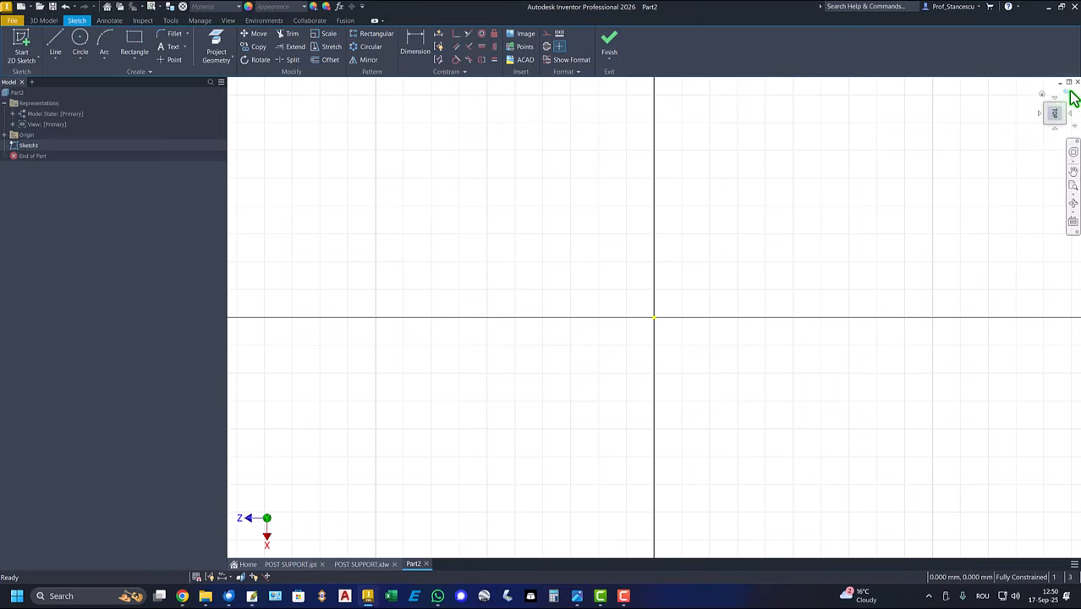
click(1071, 95)
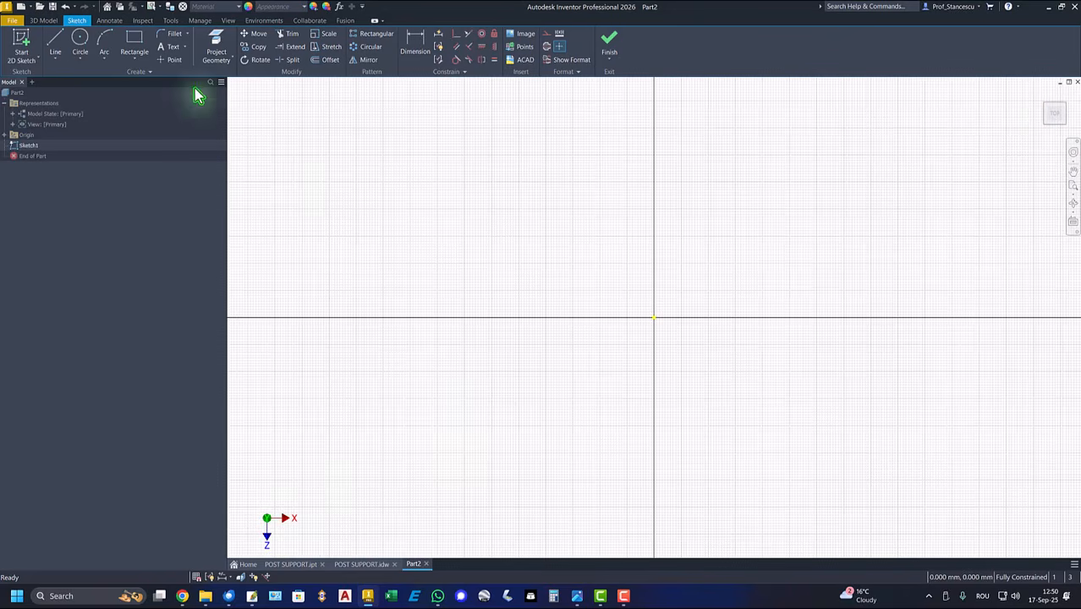
- Draw a four-sided polygon about 111 mm wide centred on the origin and constrain its upper edge horizontal
click(134, 58)
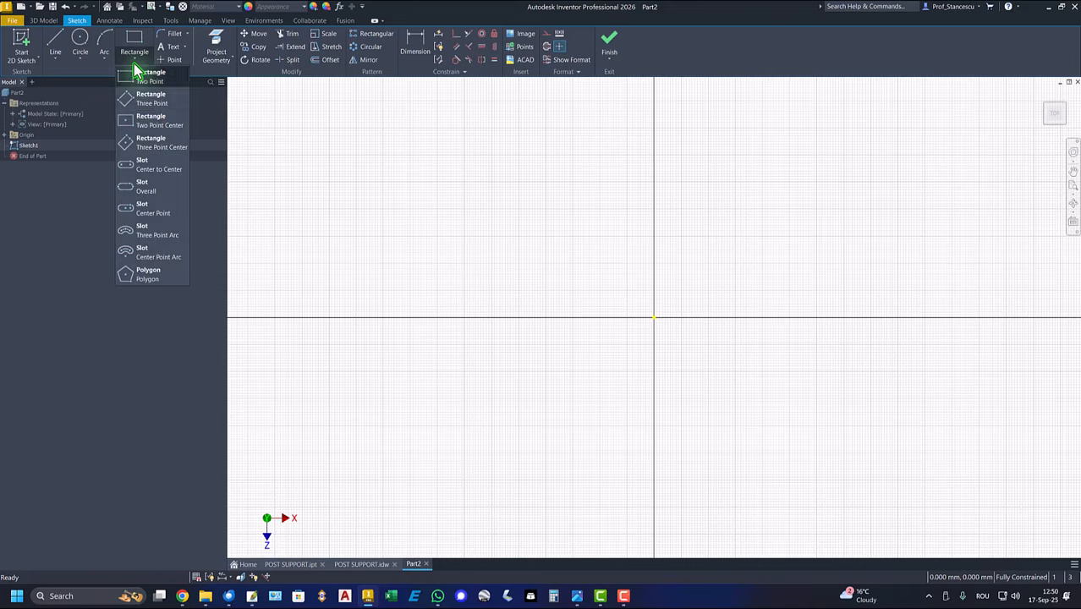
click(149, 275)
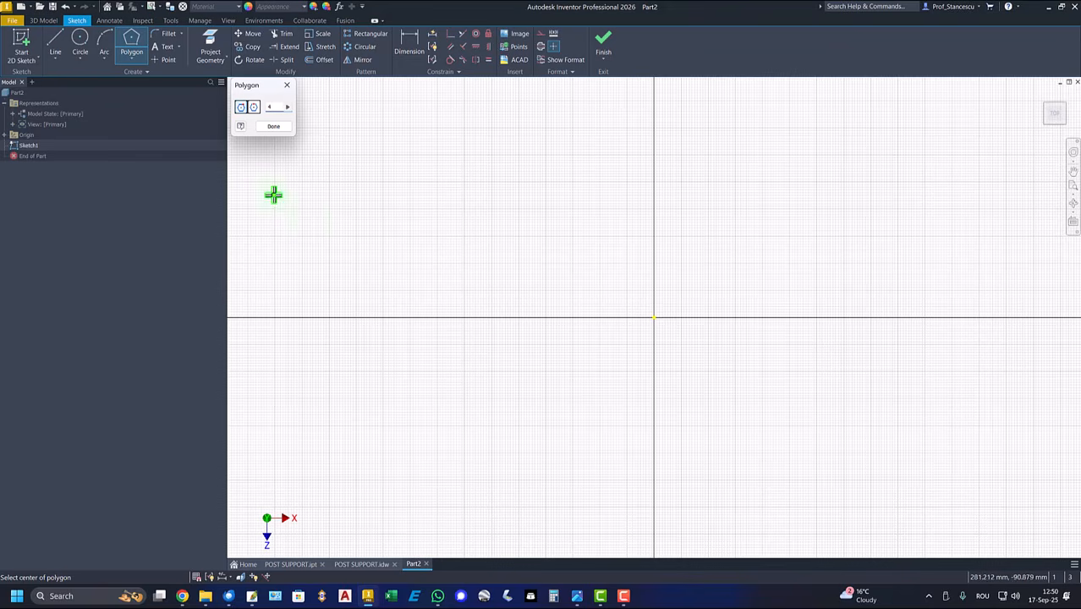
click(653, 318)
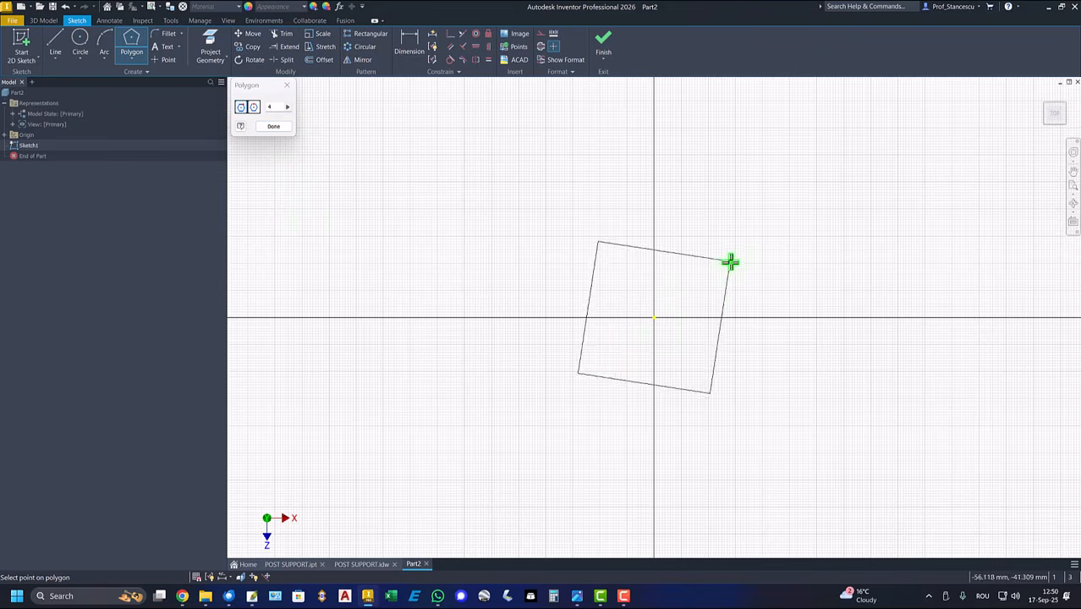
click(736, 249)
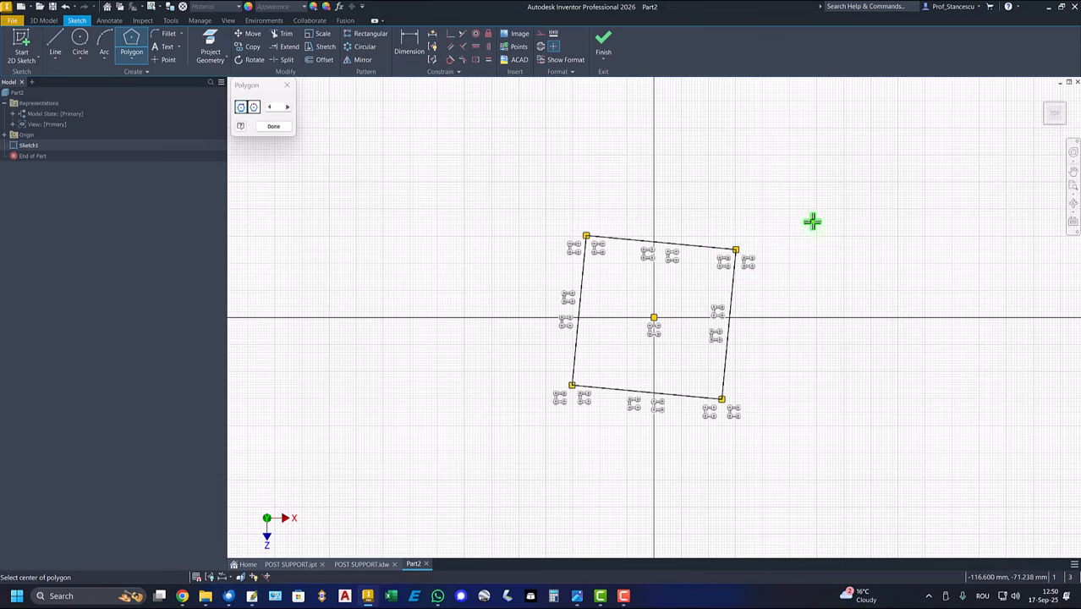
click(477, 47)
click(631, 246)
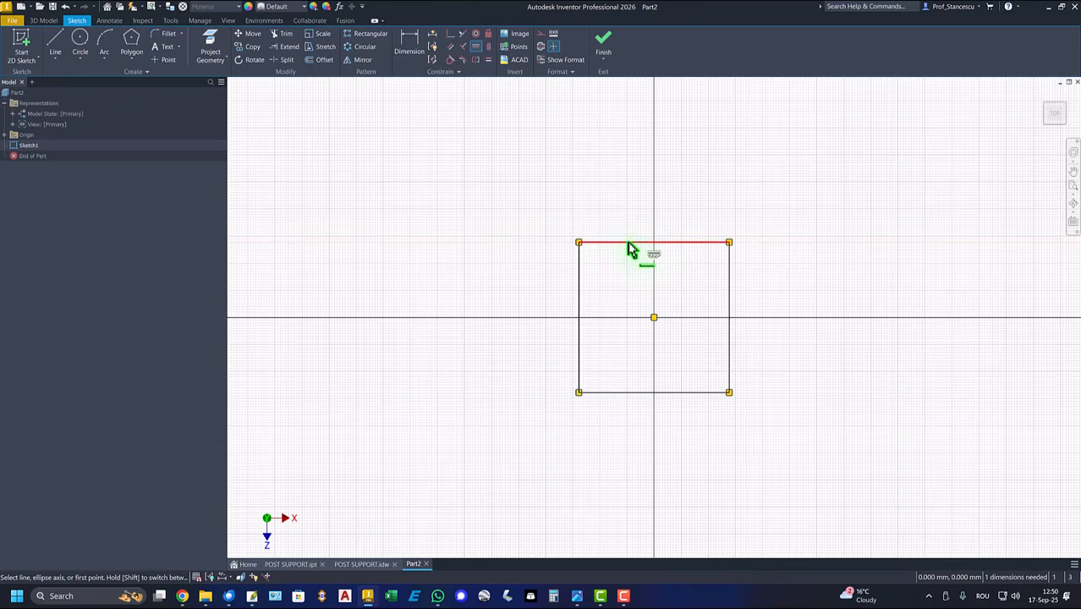
- Dimension the square's upper edge to 48 mm and finish the sketch
click(409, 44)
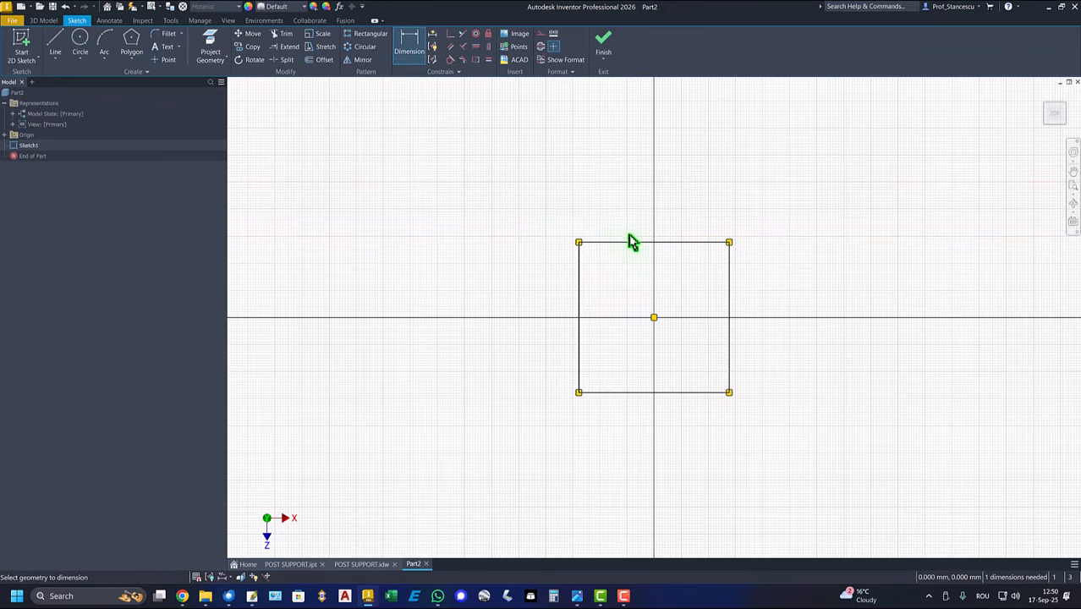
click(632, 242)
click(634, 218)
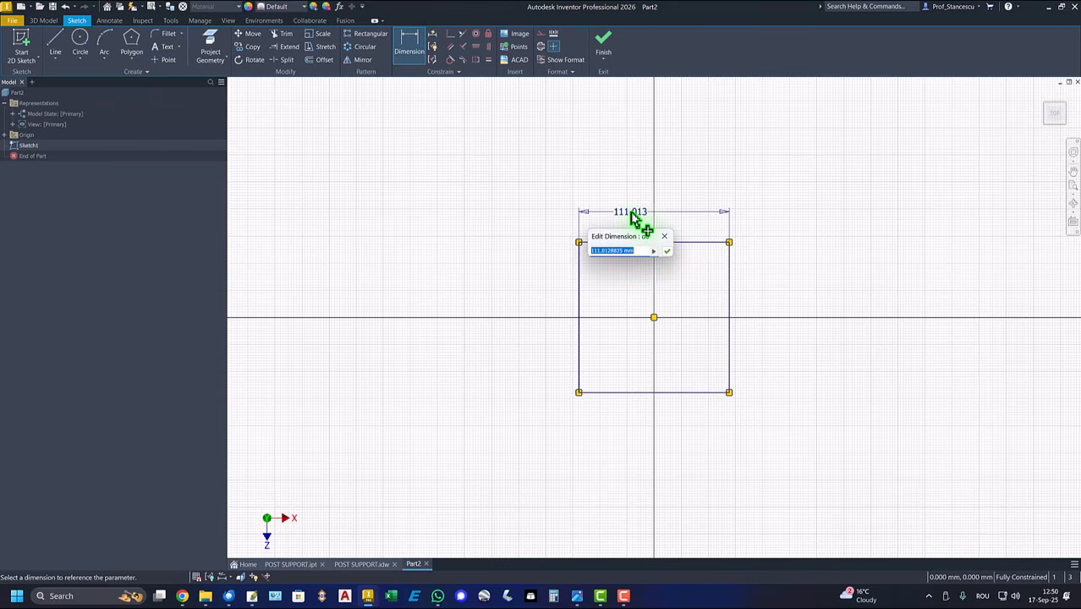
text(48)
key(Return)
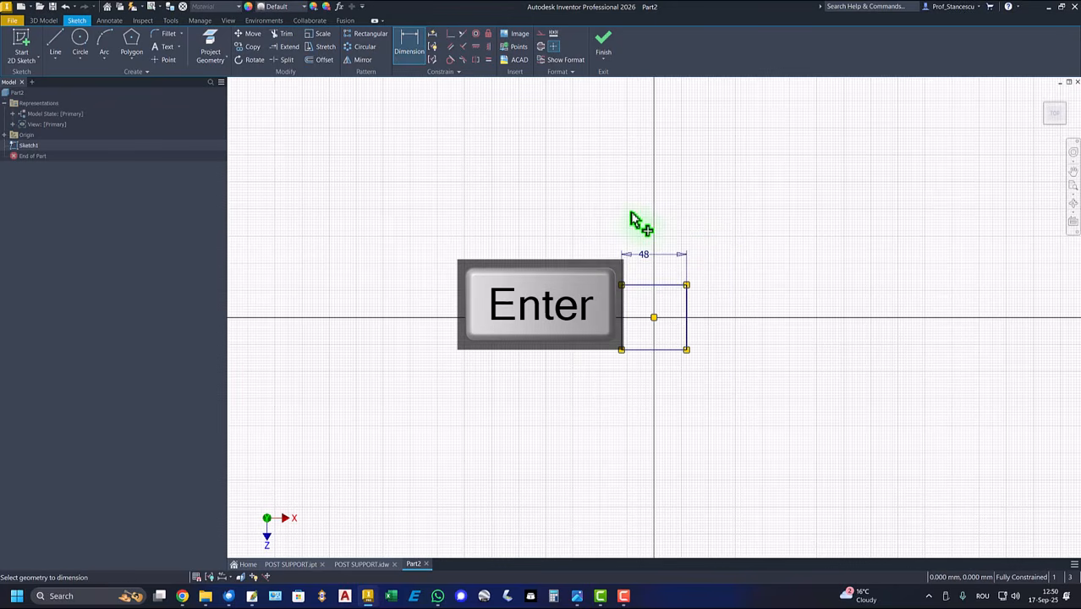
click(603, 40)
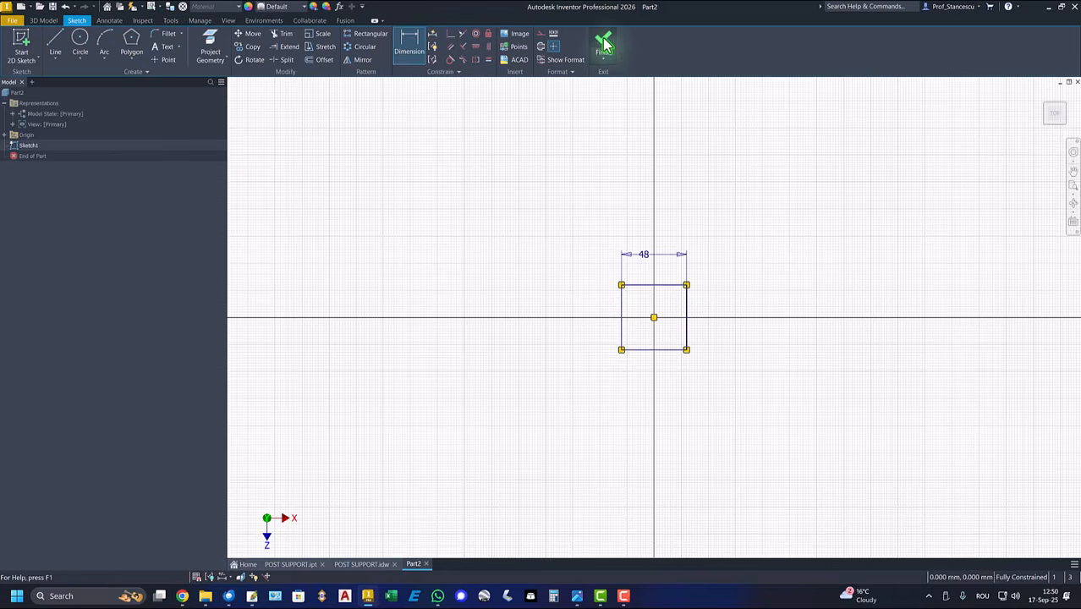
- Extrude the square profile 5.5 mm upward with a taper of -2 degrees
key(F6)
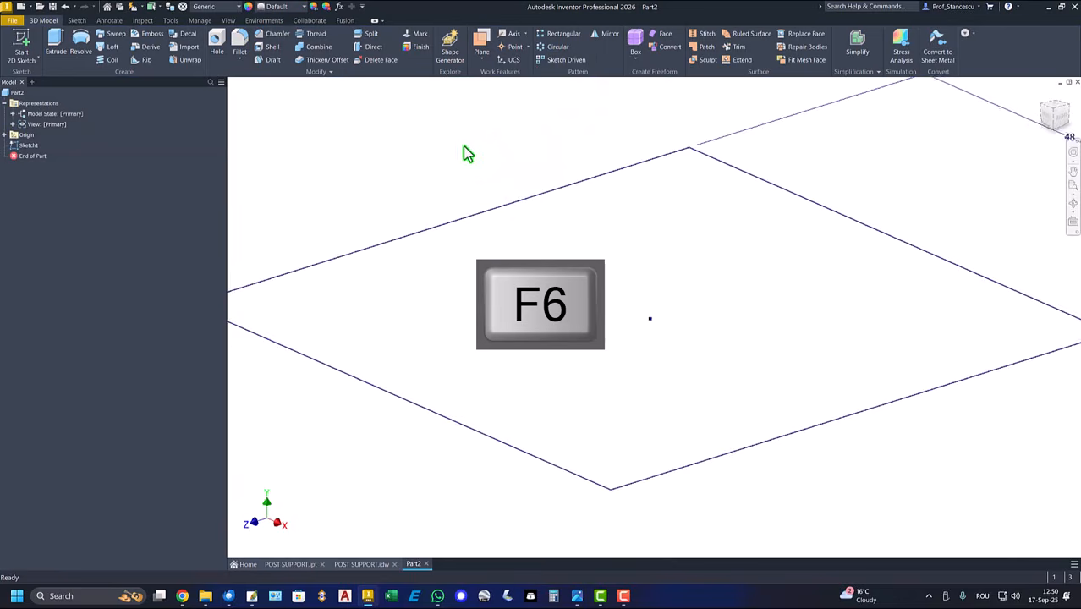
click(53, 56)
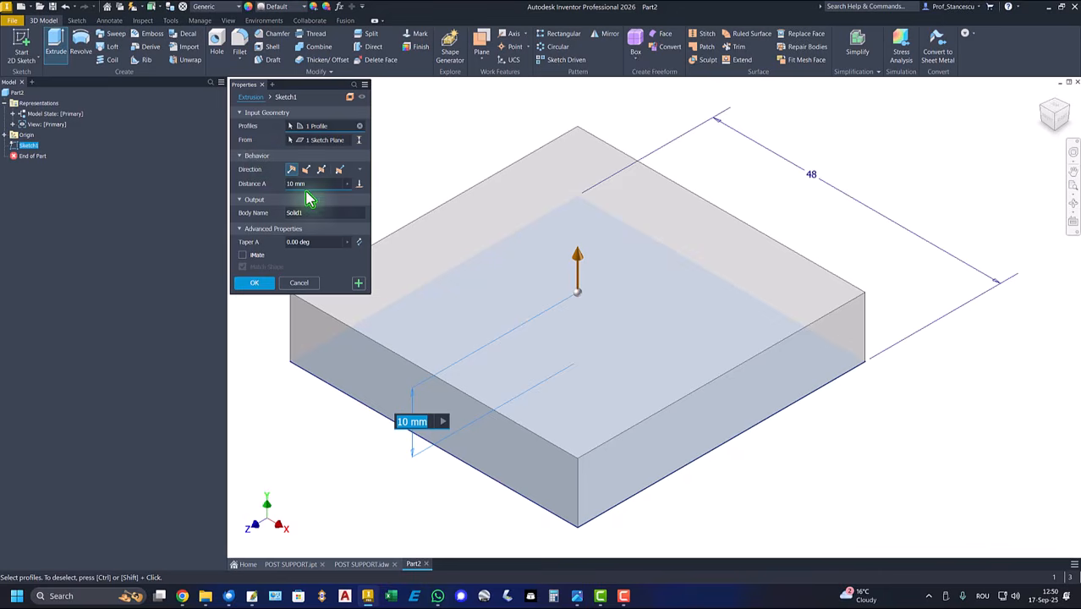
click(292, 184)
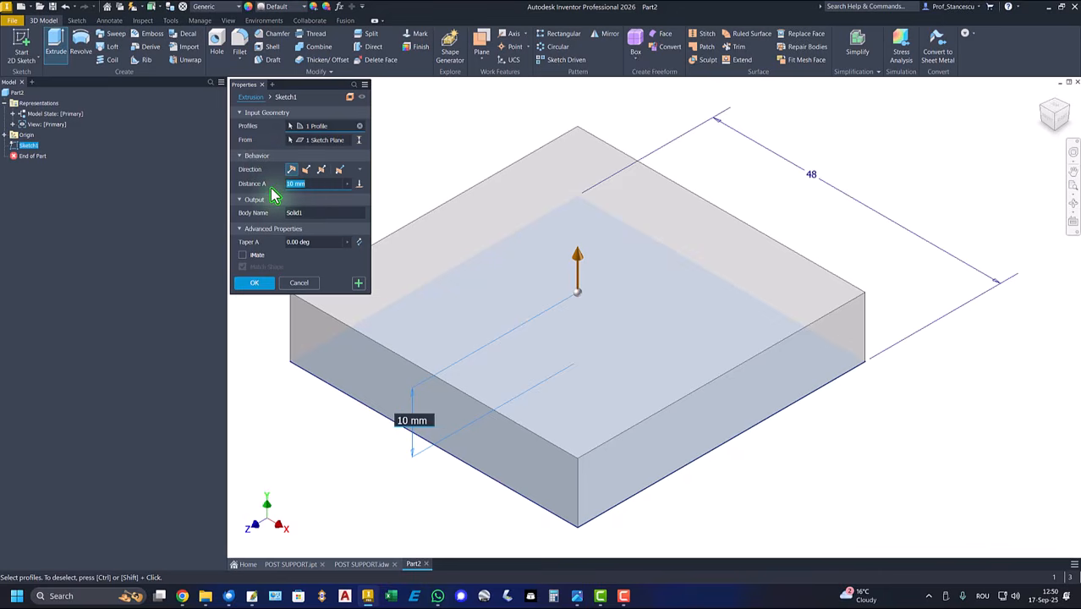
text(5,5)
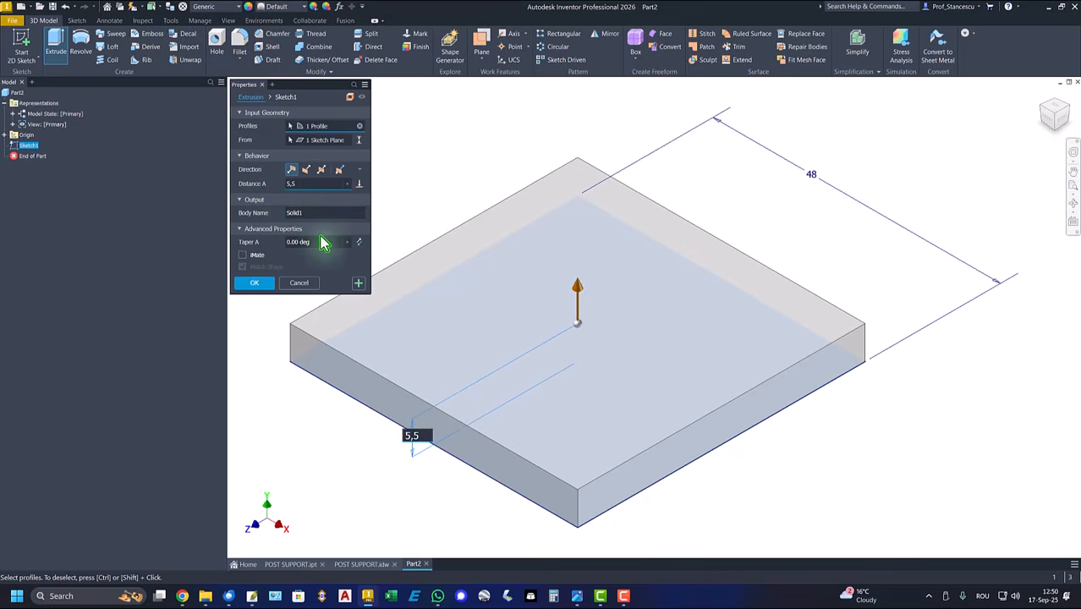
click(241, 229)
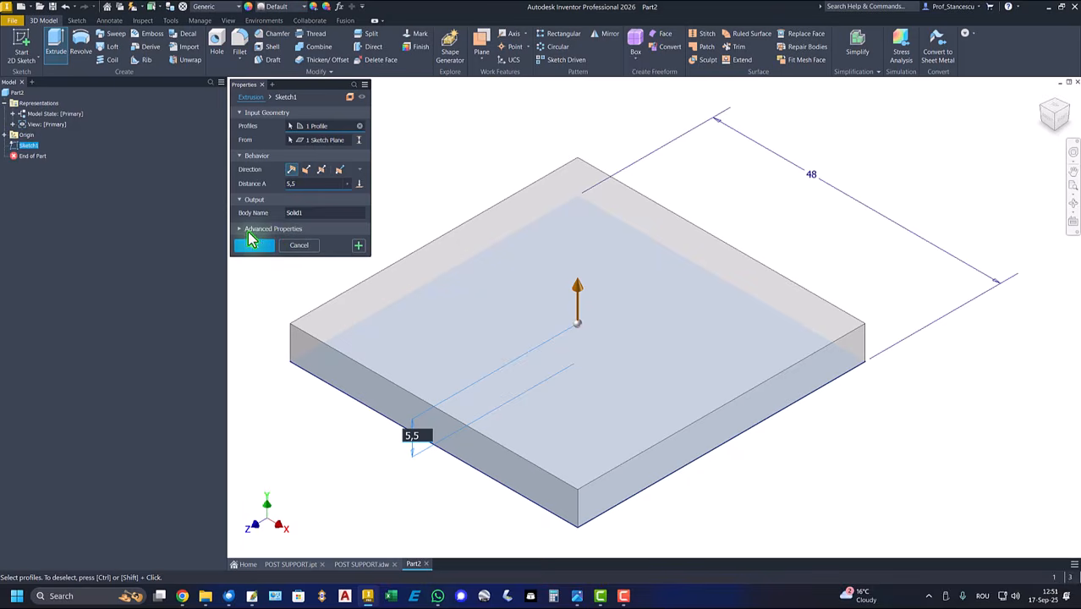
click(240, 229)
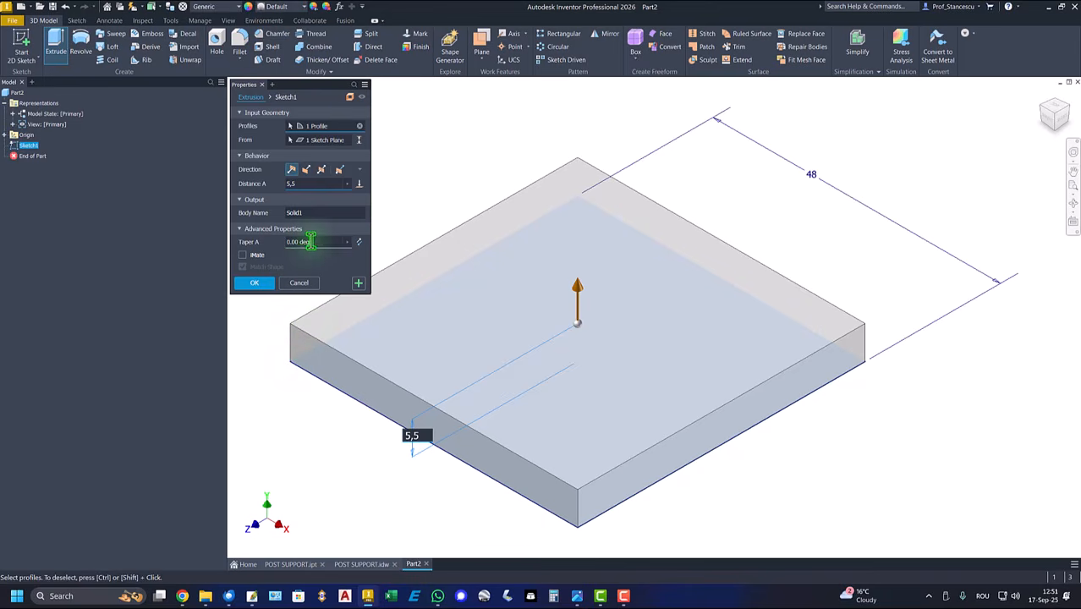
drag(311, 242, 279, 242)
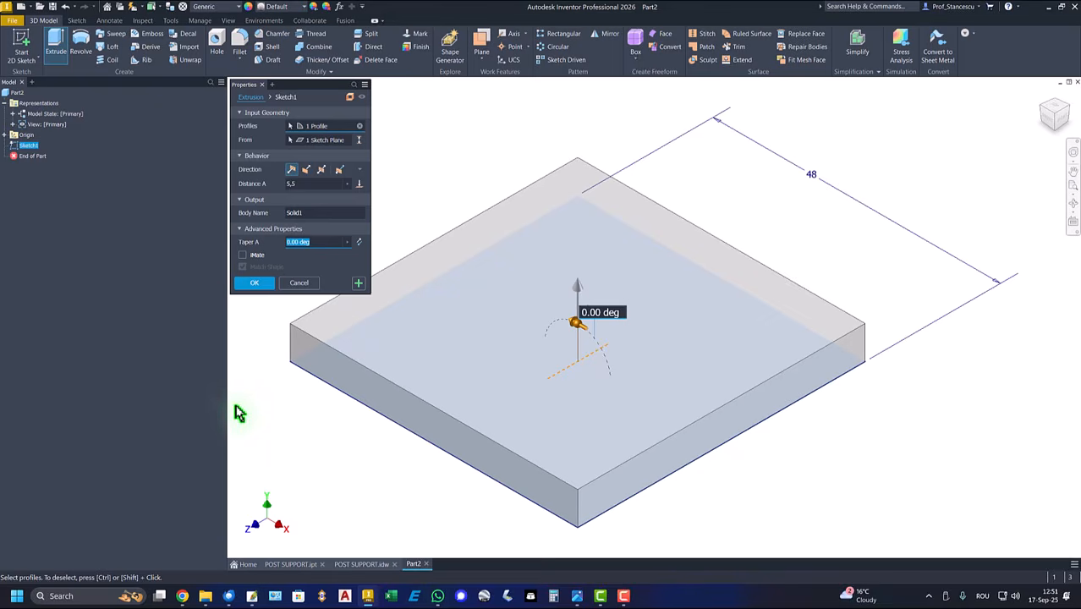
text(2)
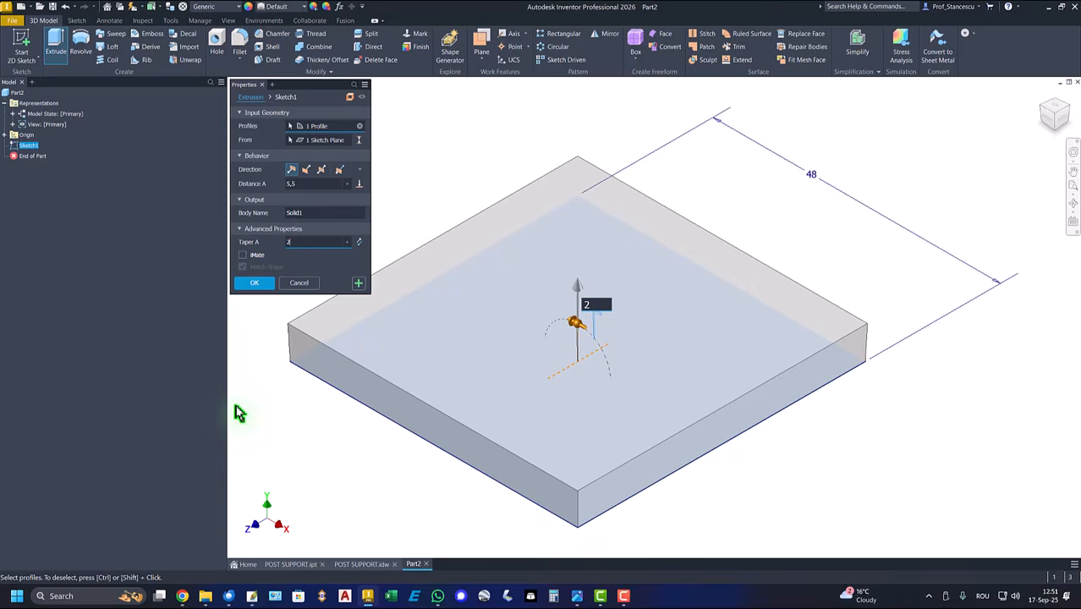
click(360, 243)
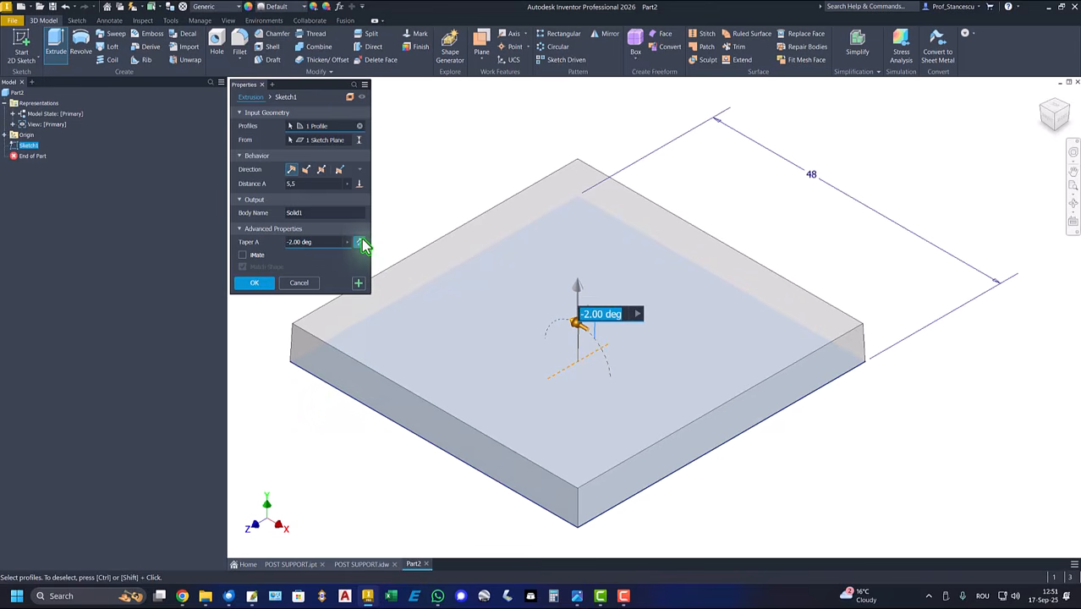
click(254, 283)
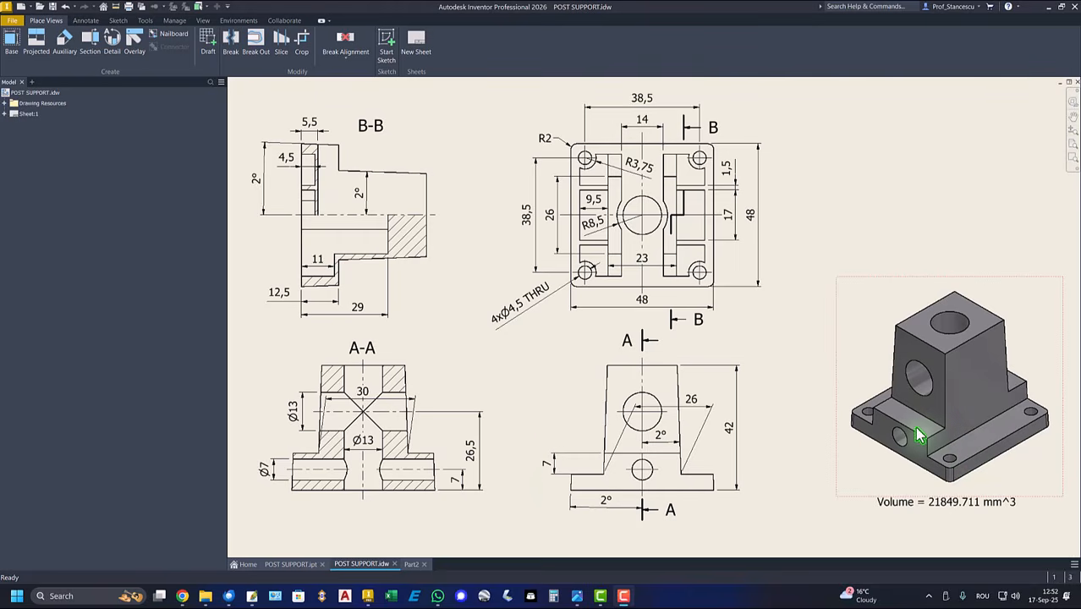
- Start a sketch on the base plate's top face and project that face's outline into it
click(551, 470)
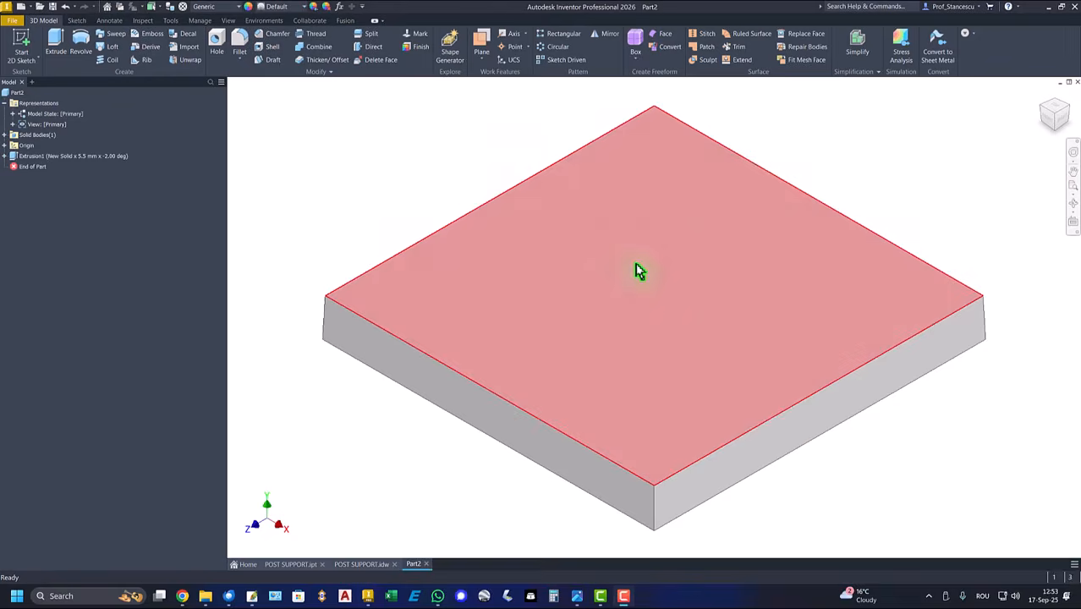
click(655, 269)
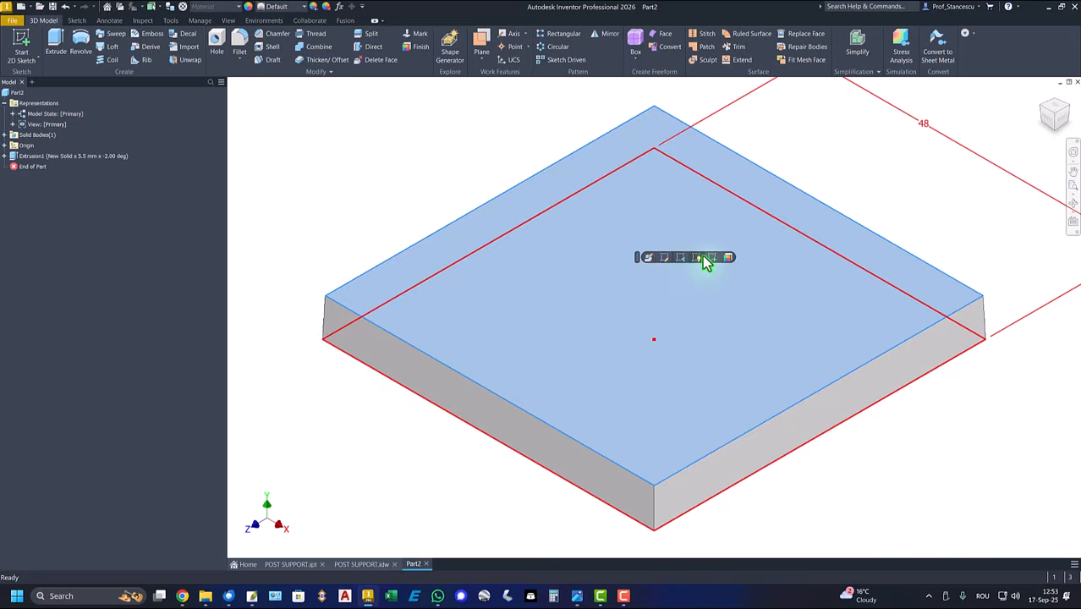
click(708, 256)
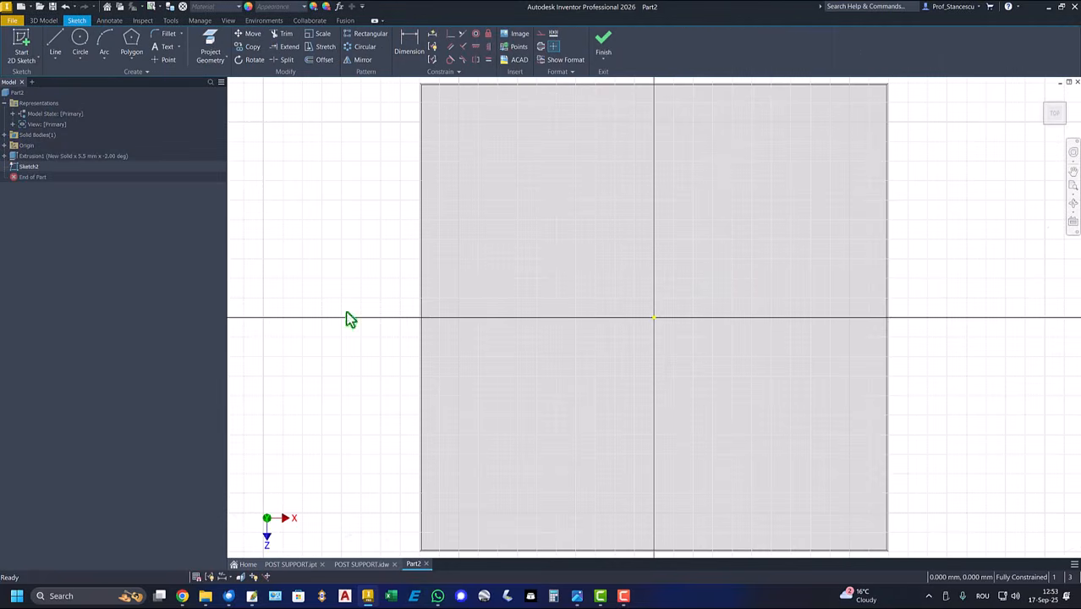
click(211, 47)
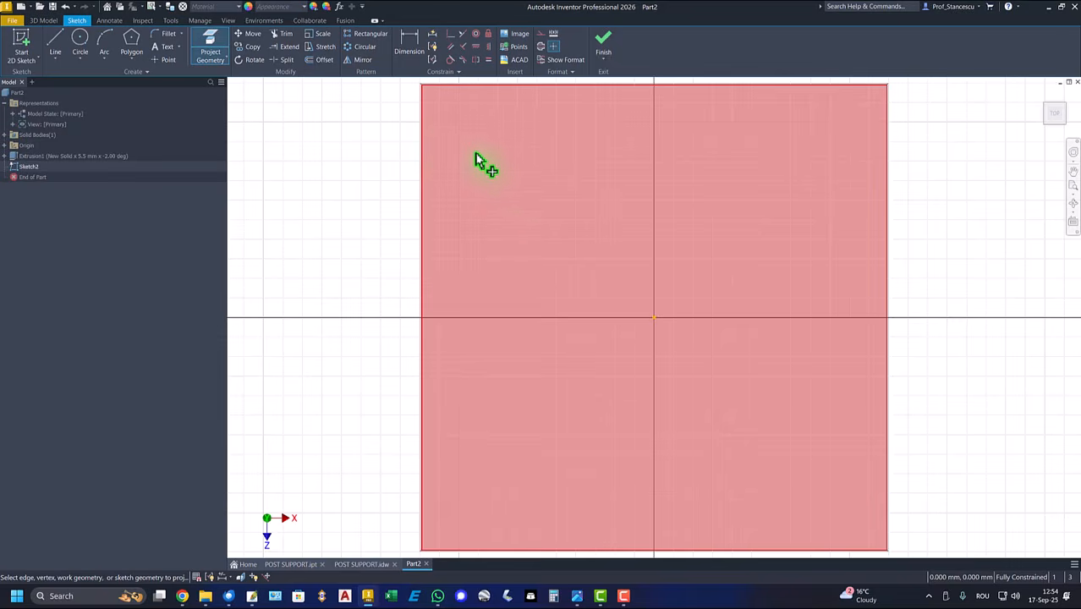
click(559, 206)
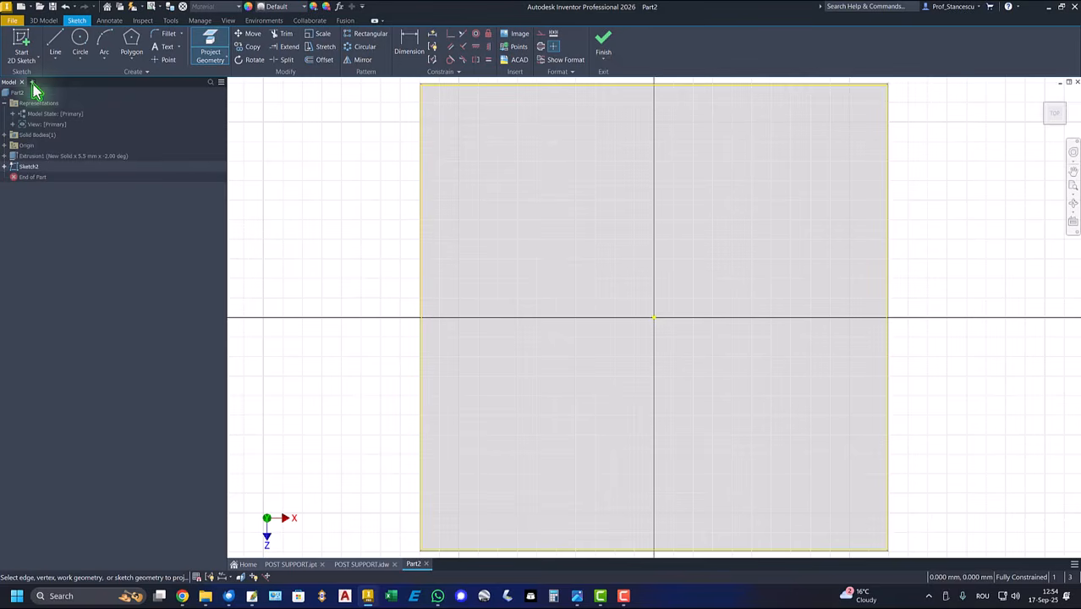
- Draw a two-point center rectangle from the origin, with its corner on the plate's projected upper edge
click(131, 61)
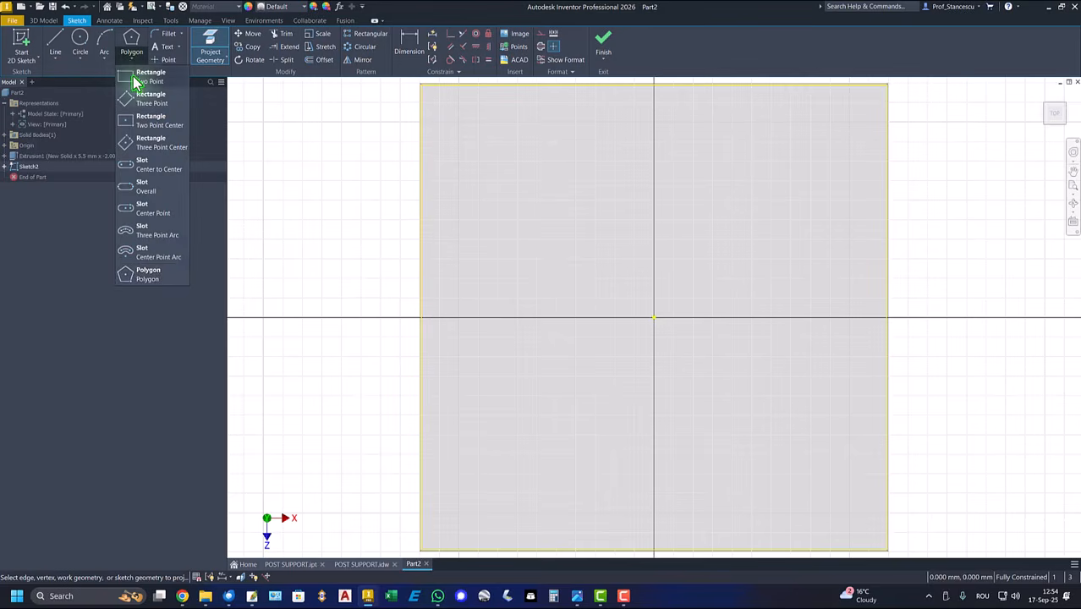
click(140, 76)
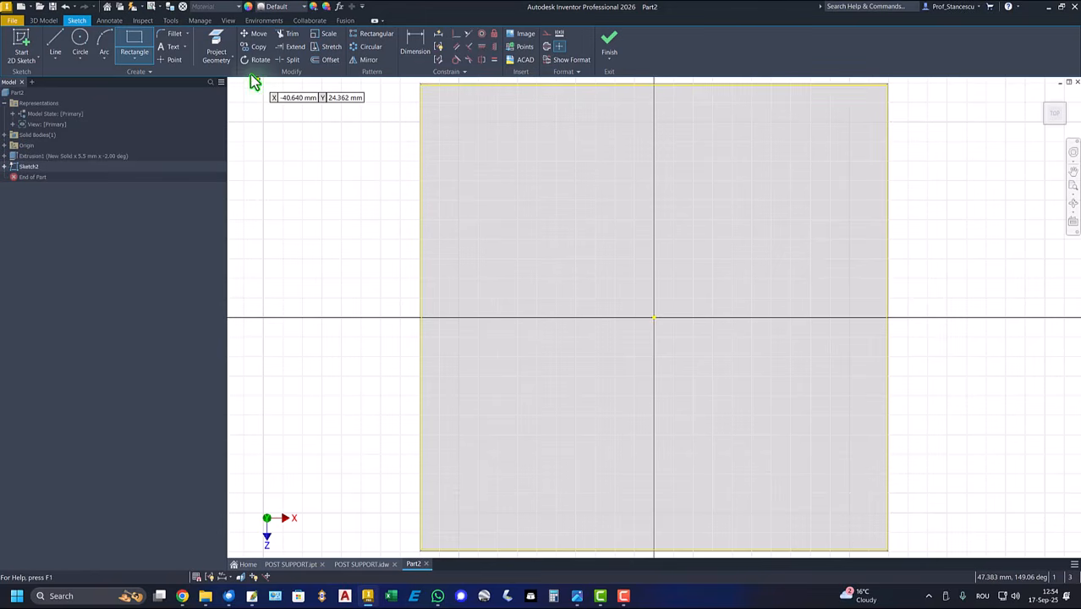
click(140, 63)
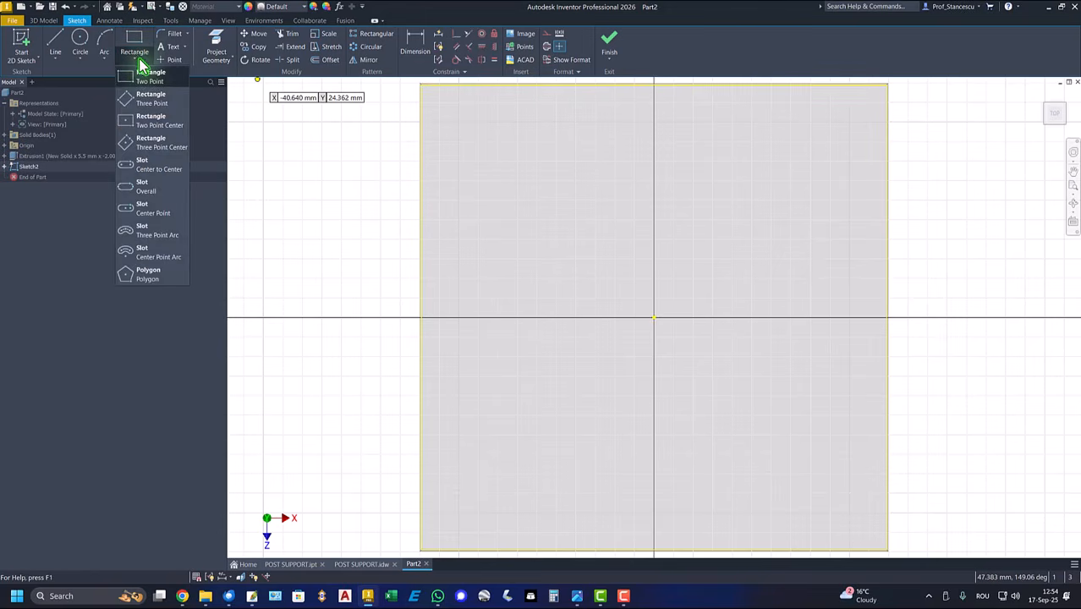
click(151, 120)
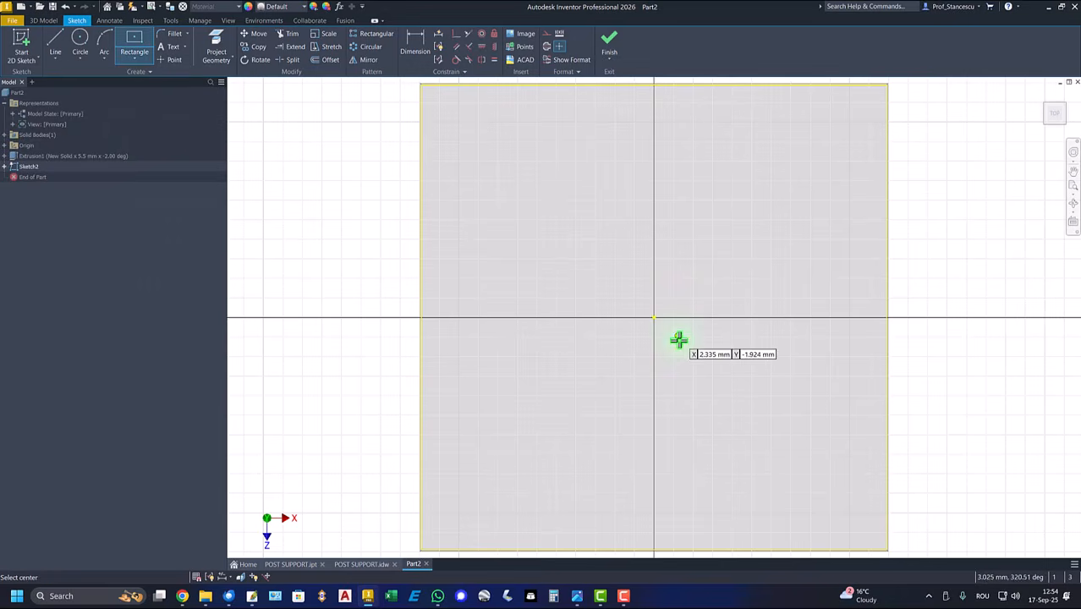
click(654, 318)
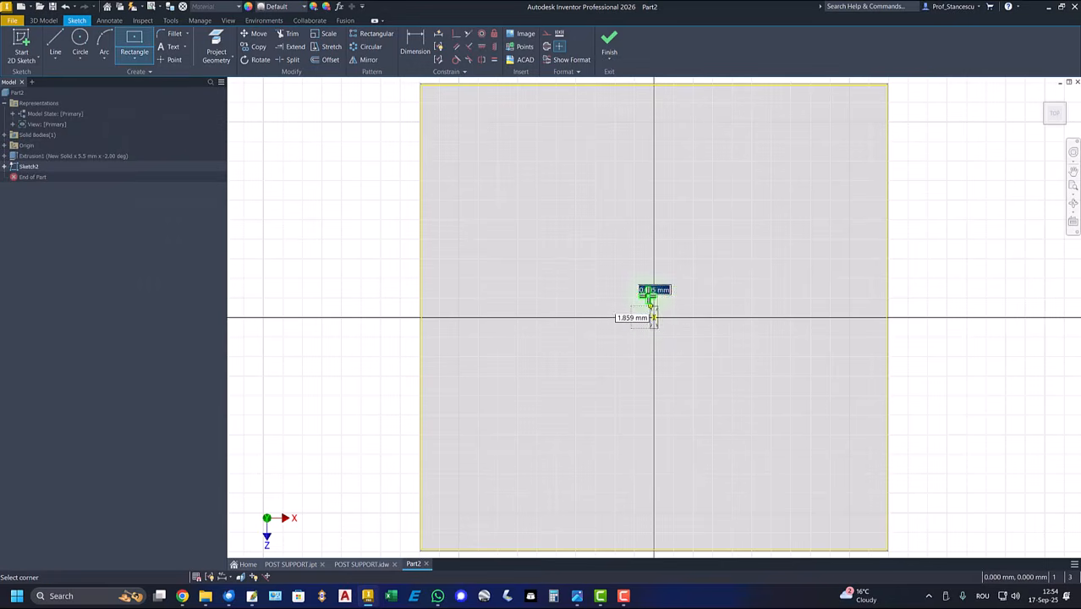
click(574, 87)
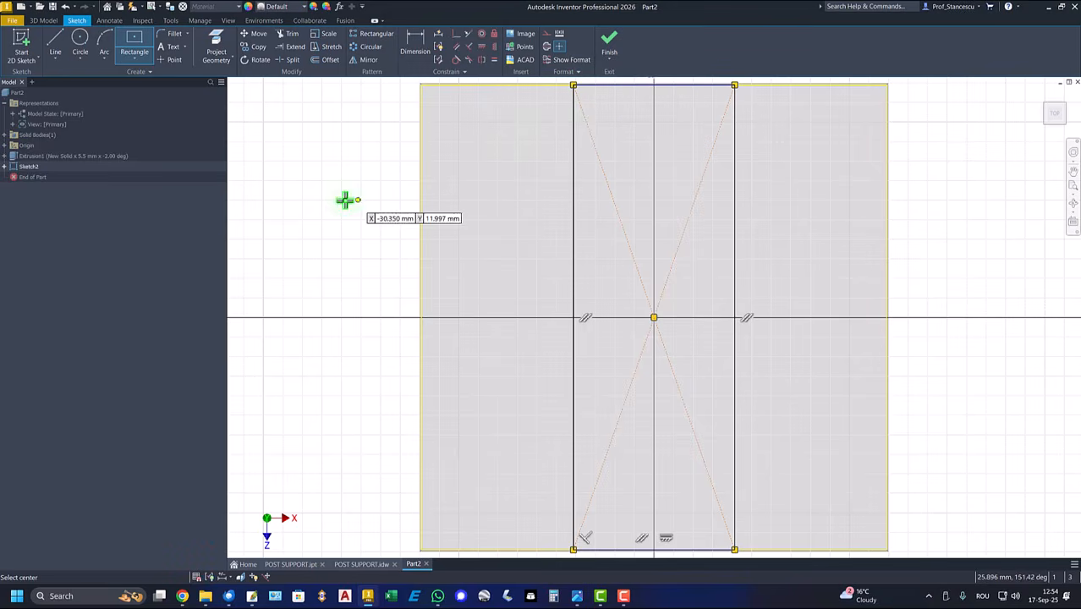
- Dimension the rectangle's width between its two long sides to 26 mm and finish the sketch
click(416, 44)
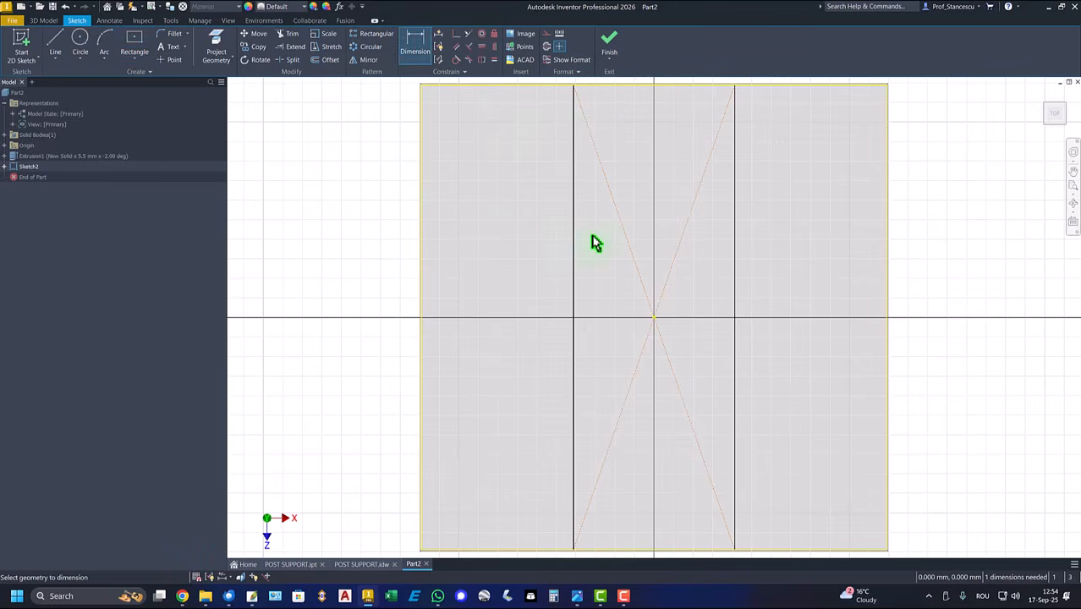
click(574, 272)
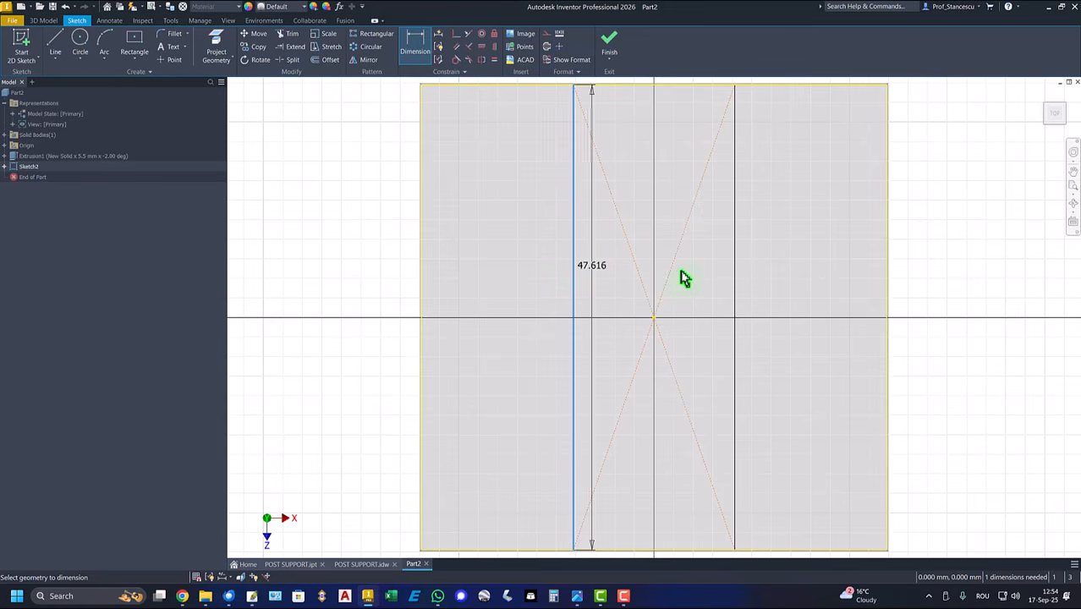
click(735, 274)
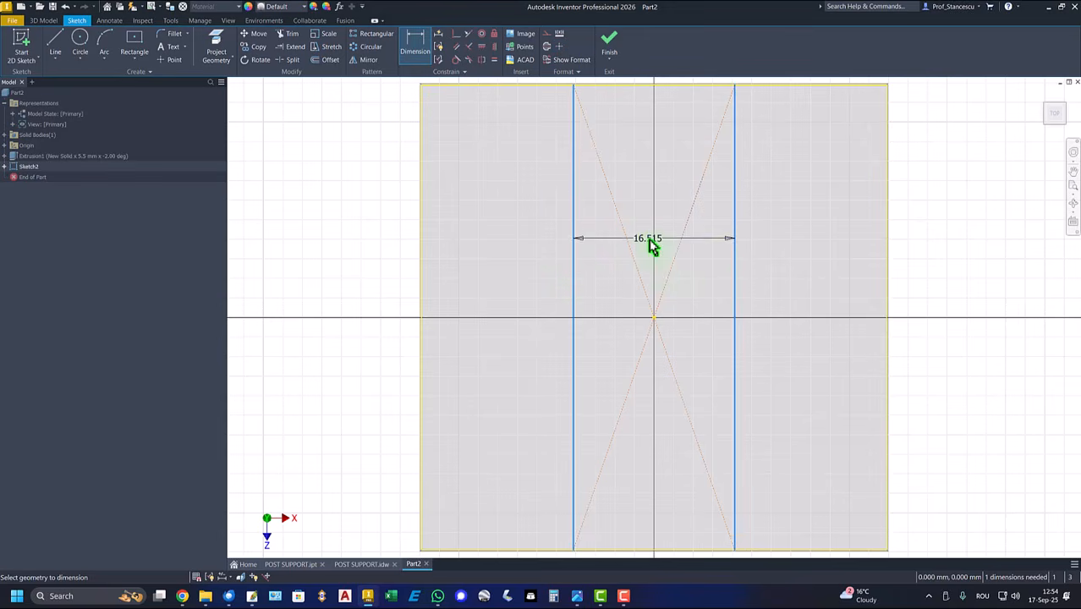
click(651, 241)
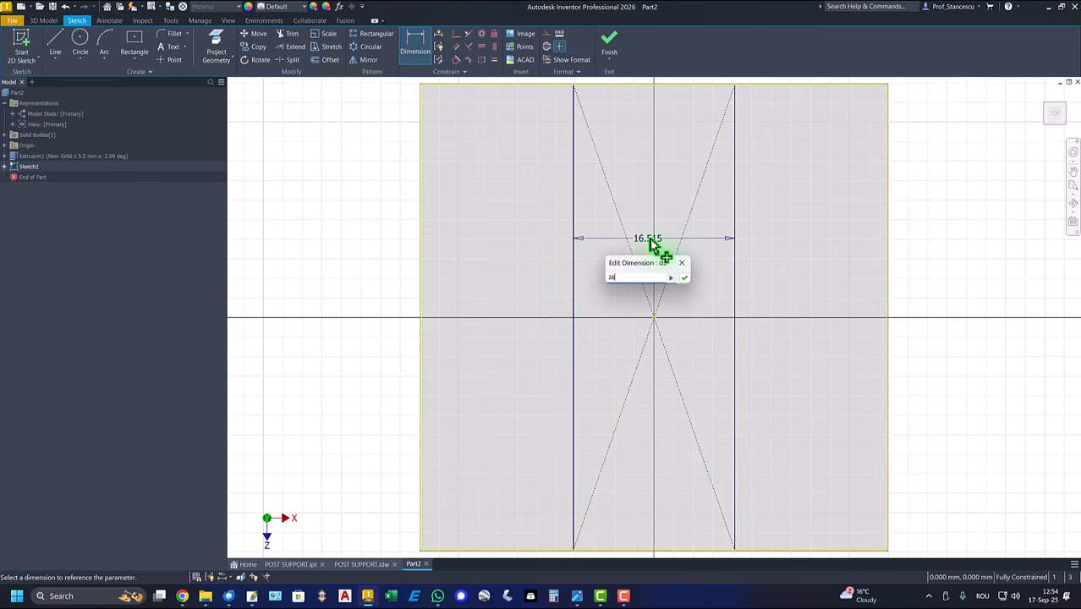
text(26)
key(Return)
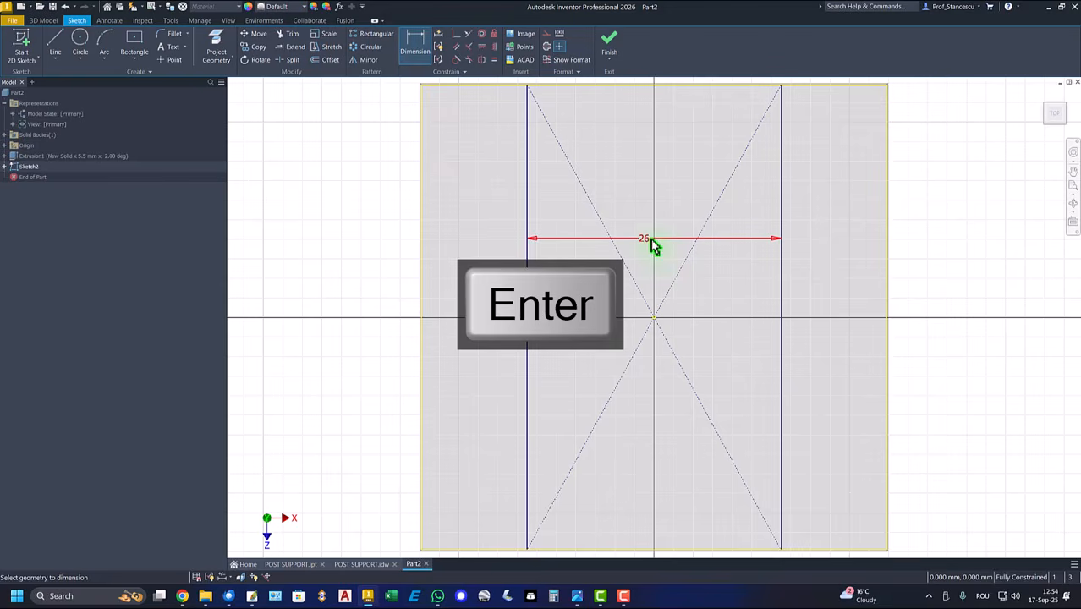
click(609, 44)
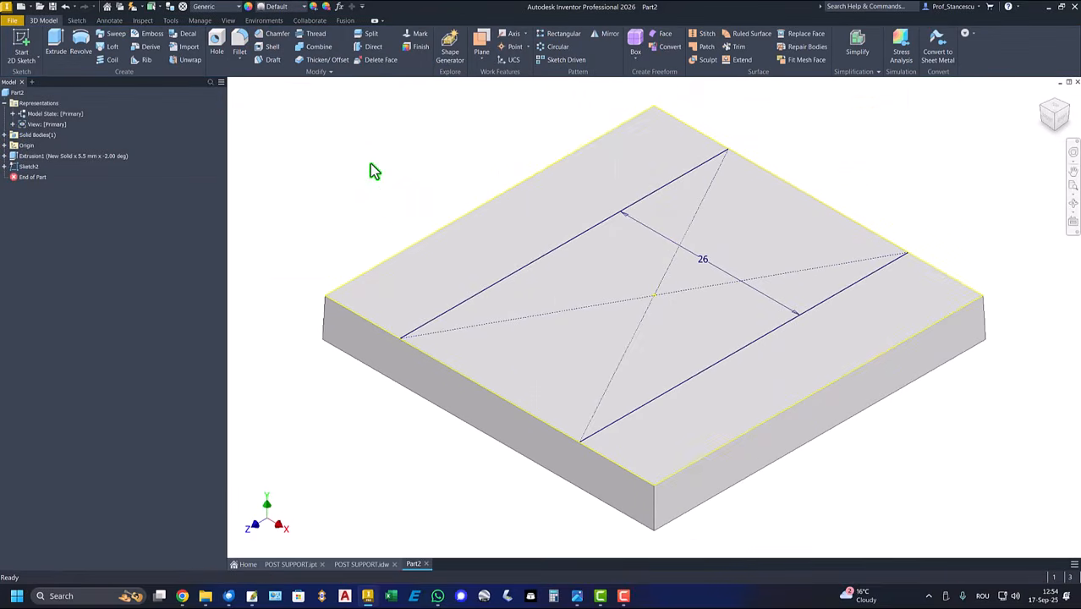
- Extrude the 26 mm wide rectangle 7 mm upward with a taper of -2 degrees, joined to the base plate
click(55, 38)
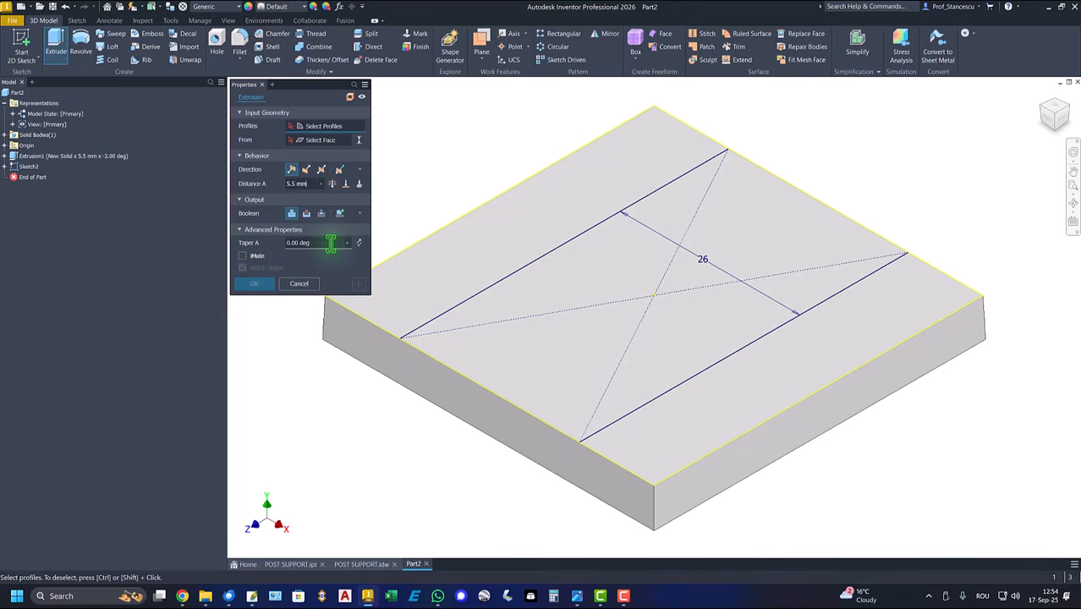
drag(331, 243, 285, 243)
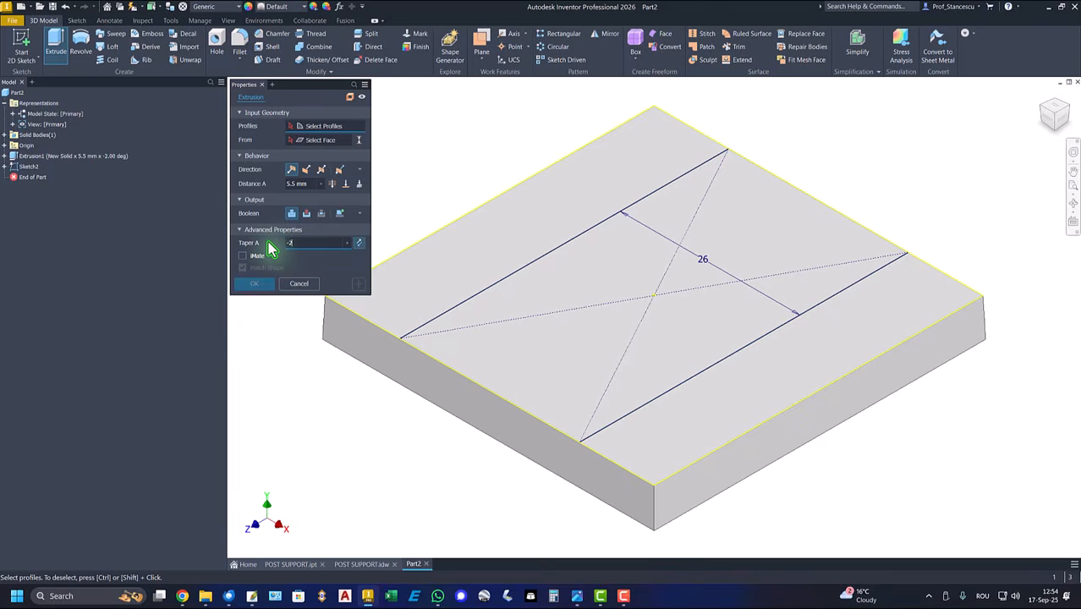
click(594, 311)
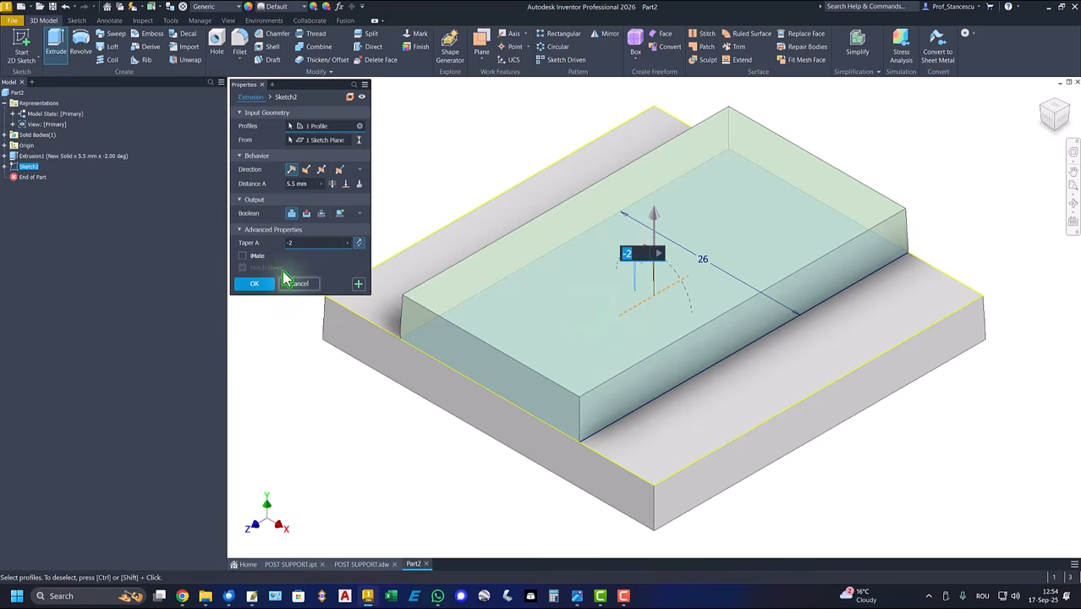
click(286, 183)
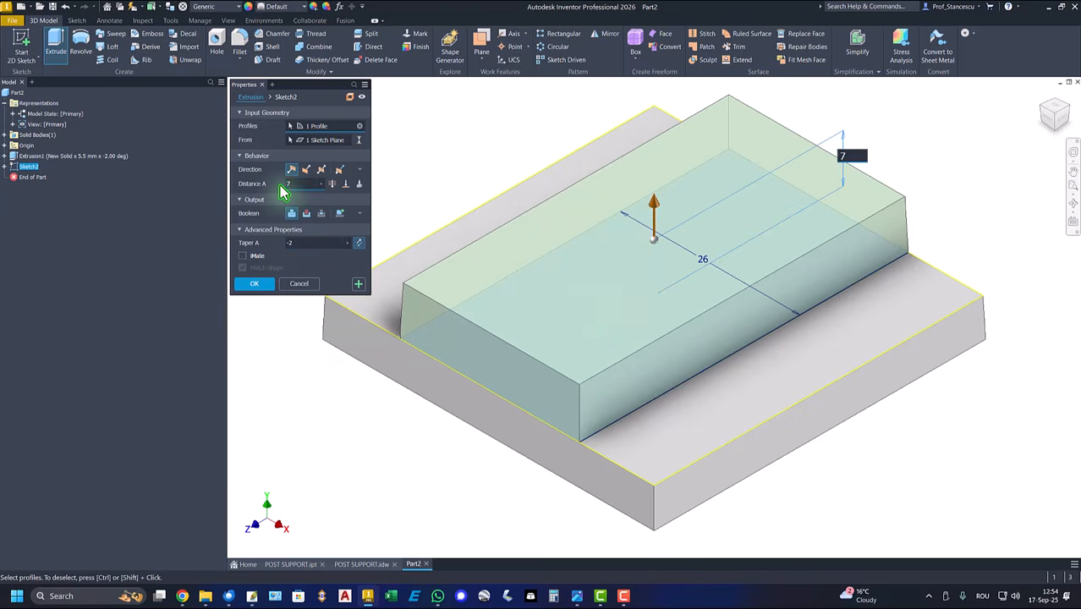
click(256, 285)
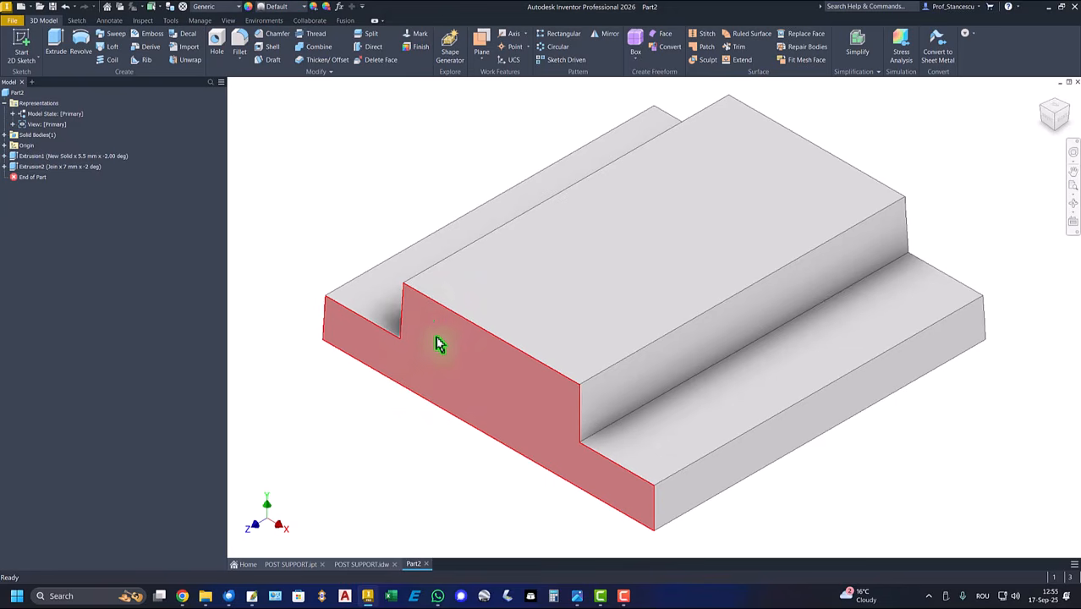
- Start a sketch on the raised block's top face and project that face's outline into it
key(F6)
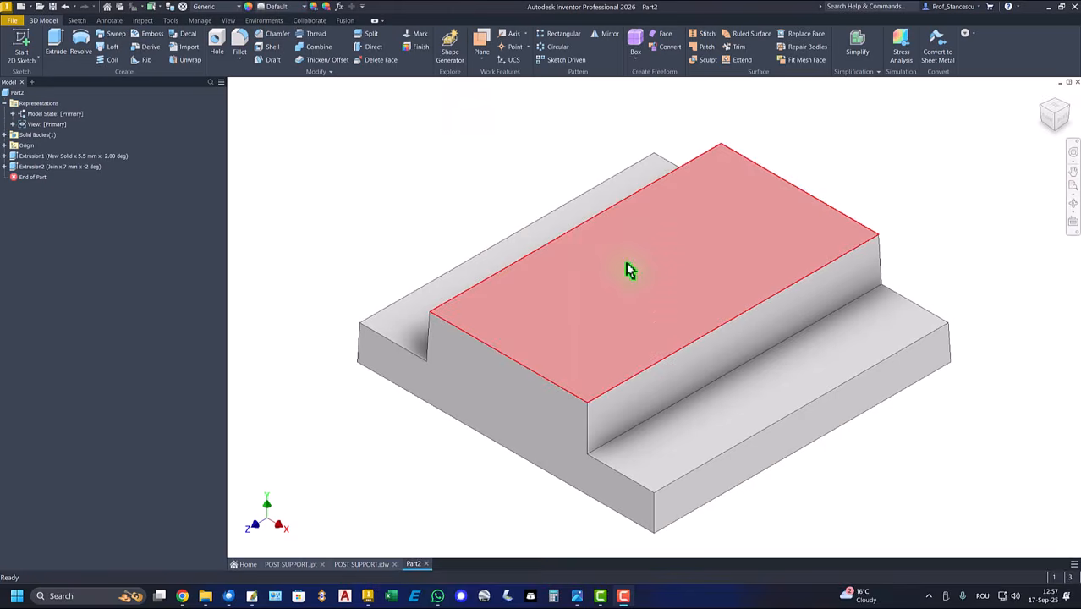
click(628, 268)
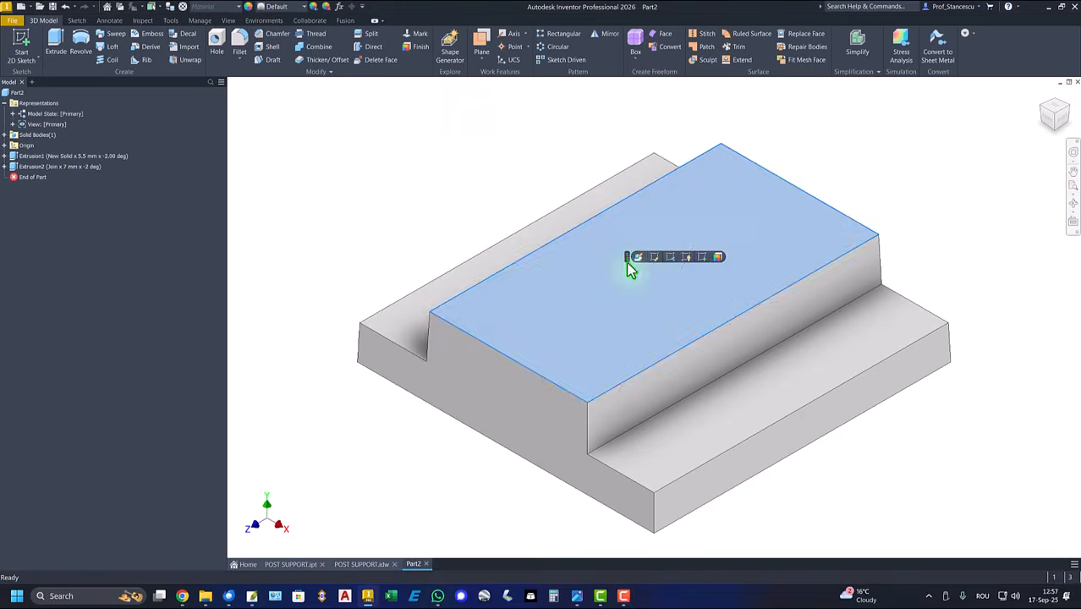
click(702, 256)
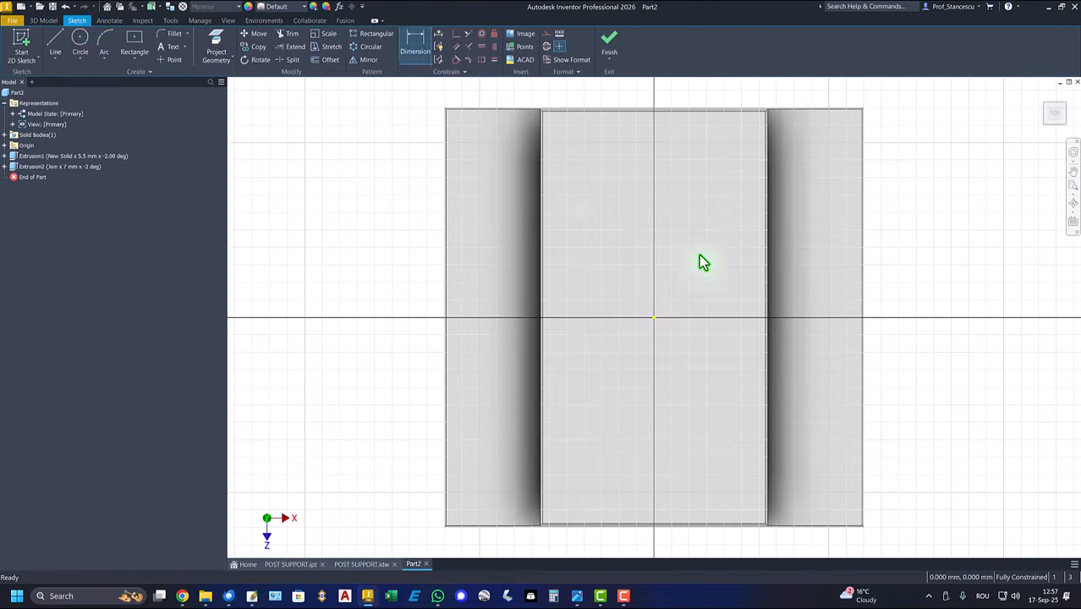
click(217, 51)
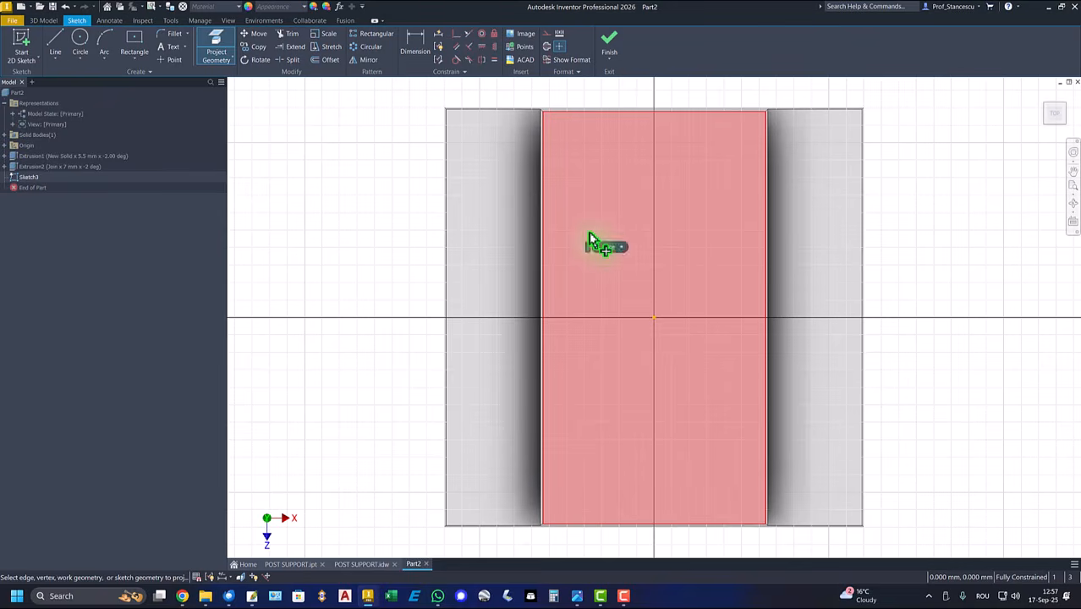
click(592, 241)
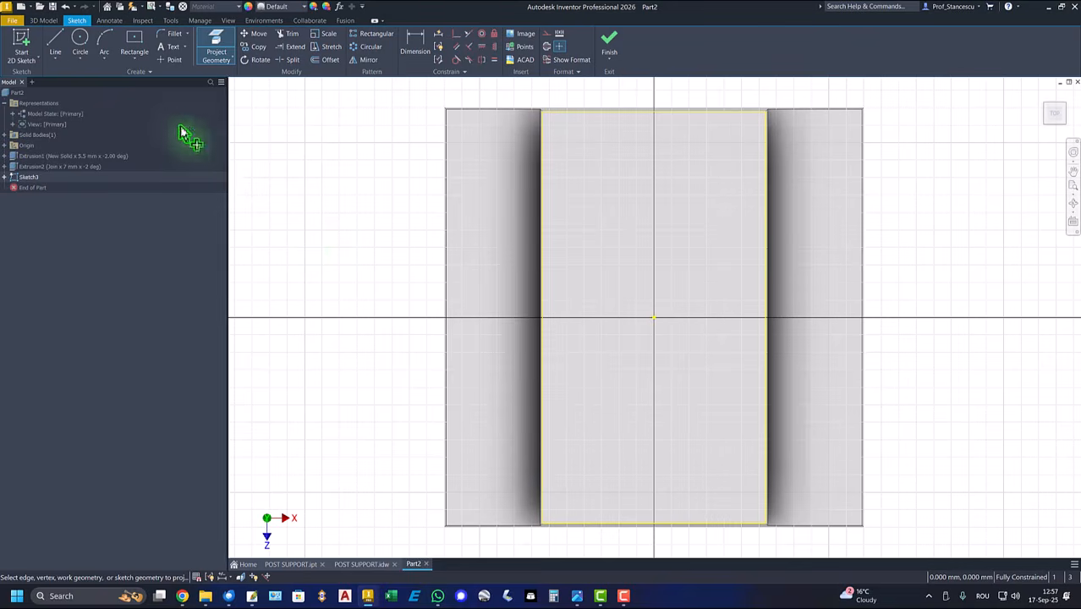
- Draw a two-point center rectangle about 16.3 mm high from the origin, with its corner on the projected long edge of the block
click(135, 41)
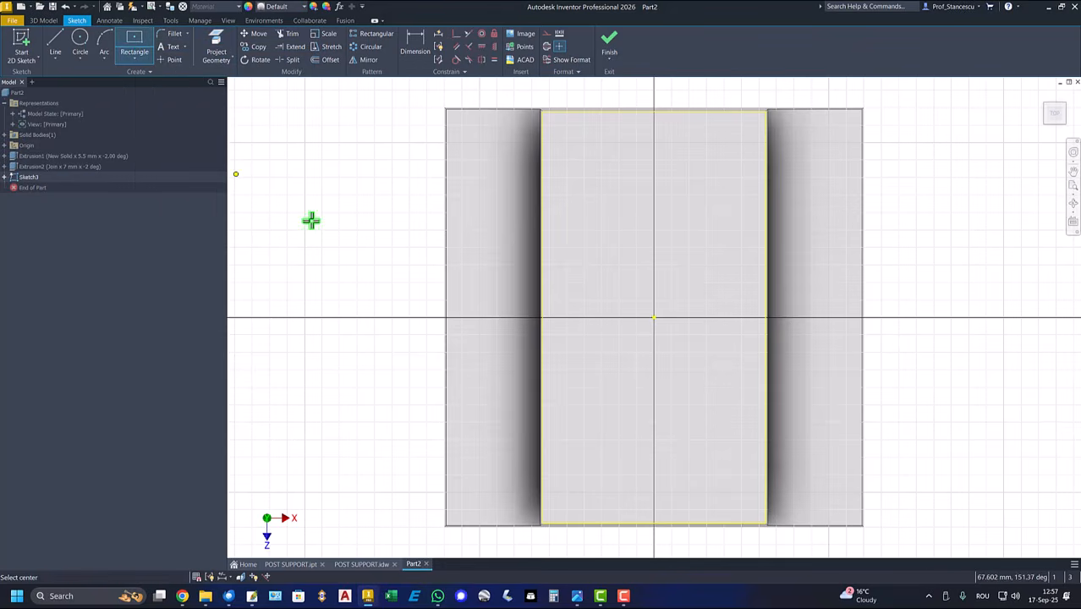
click(654, 322)
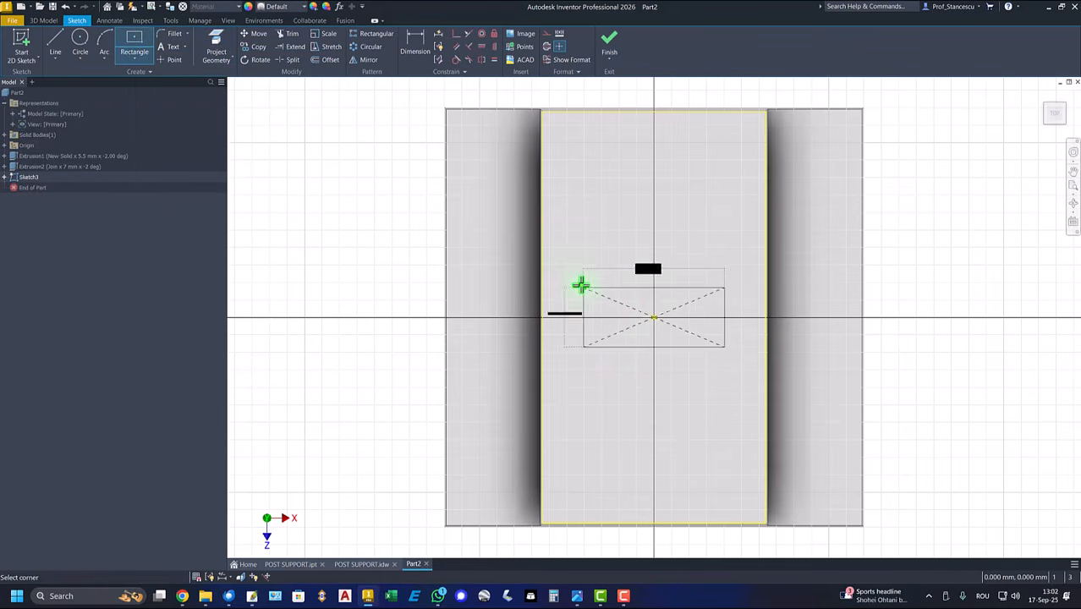
click(544, 246)
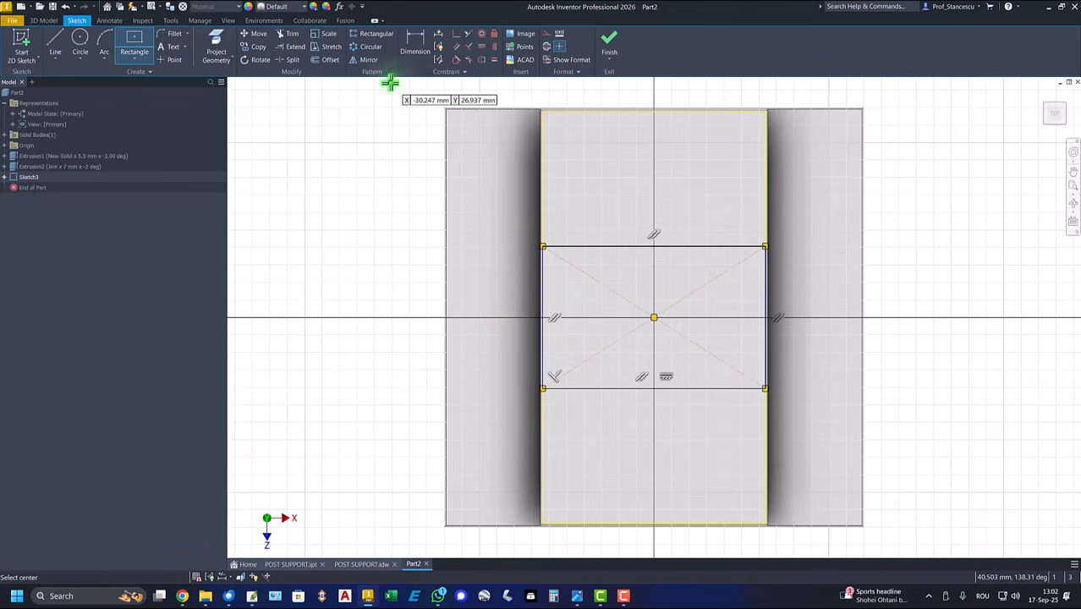
- Dimension the distance between the rectangle's two horizontal sides to 30 mm and finish the sketch
click(415, 44)
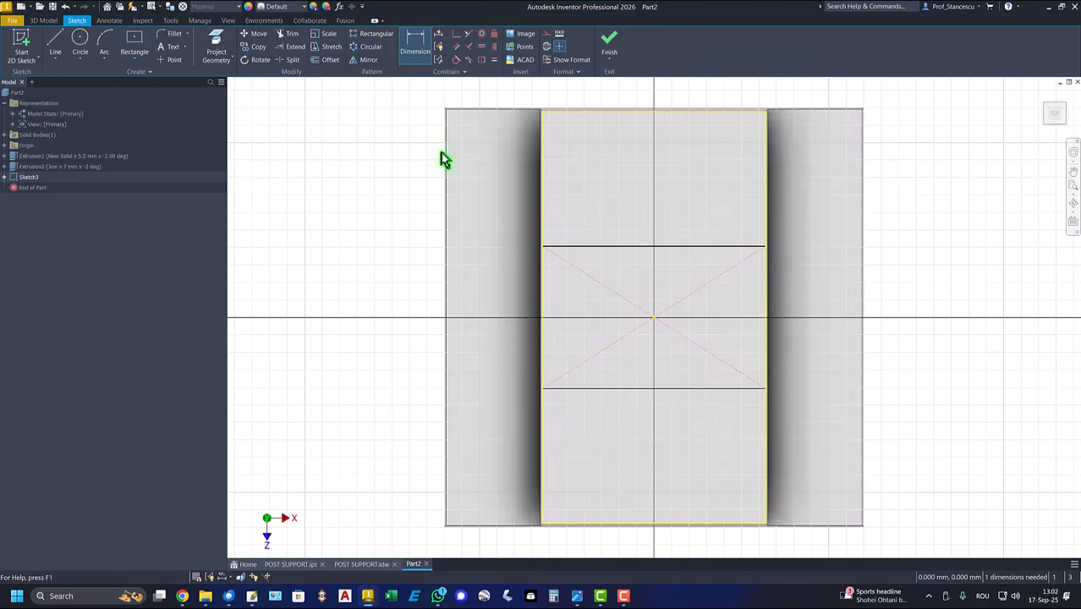
click(592, 248)
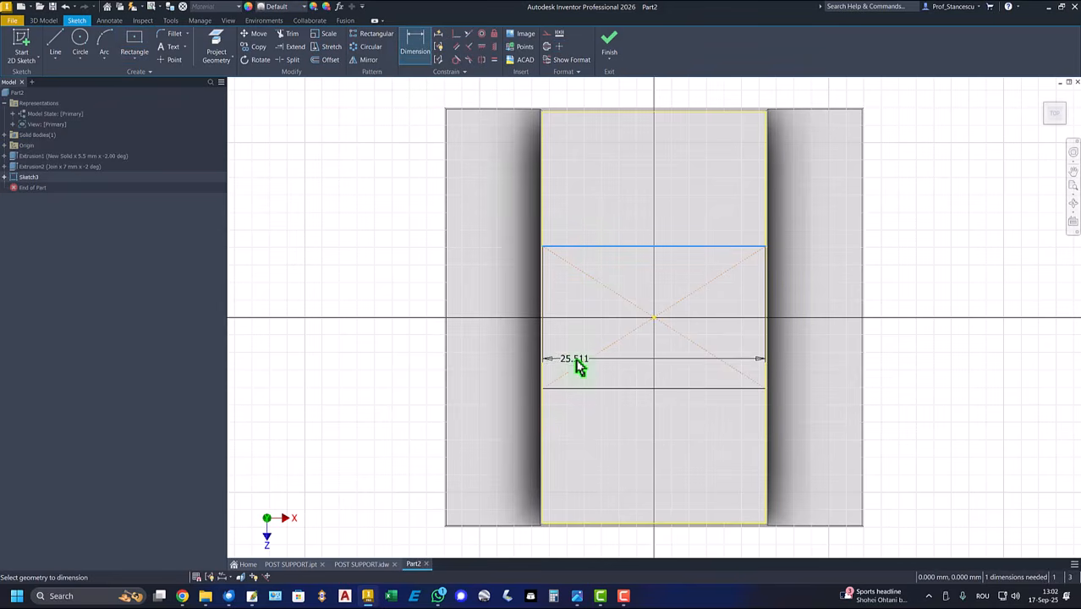
click(589, 389)
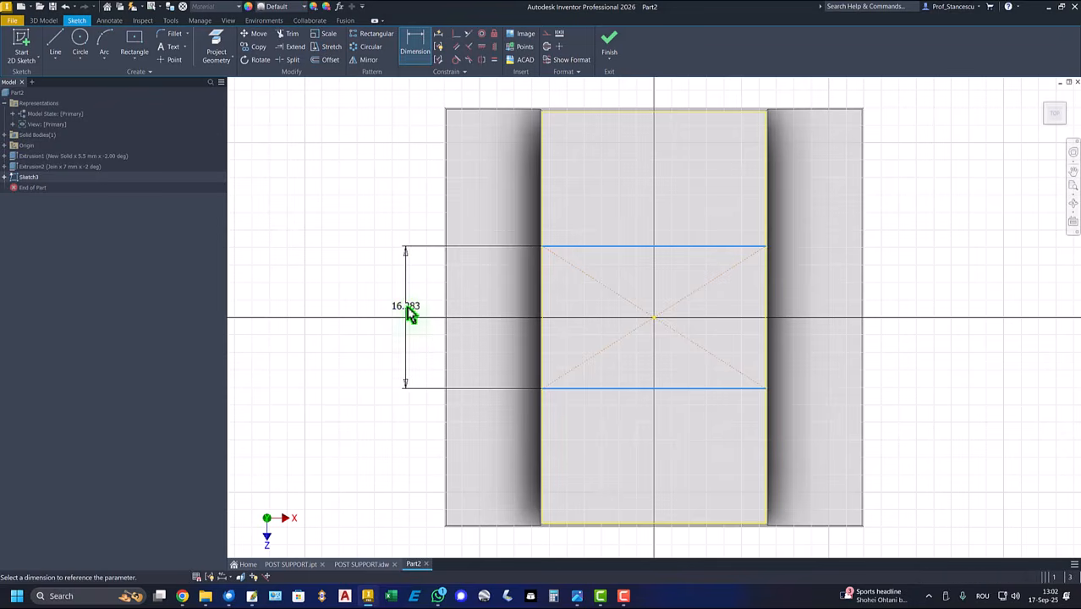
click(410, 311)
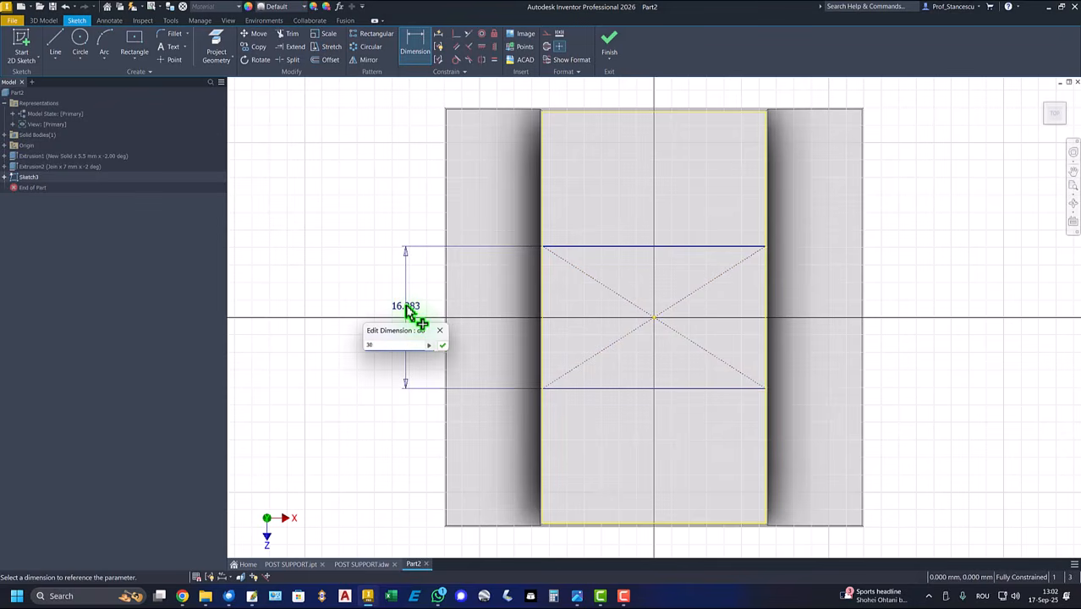
text(30)
key(Return)
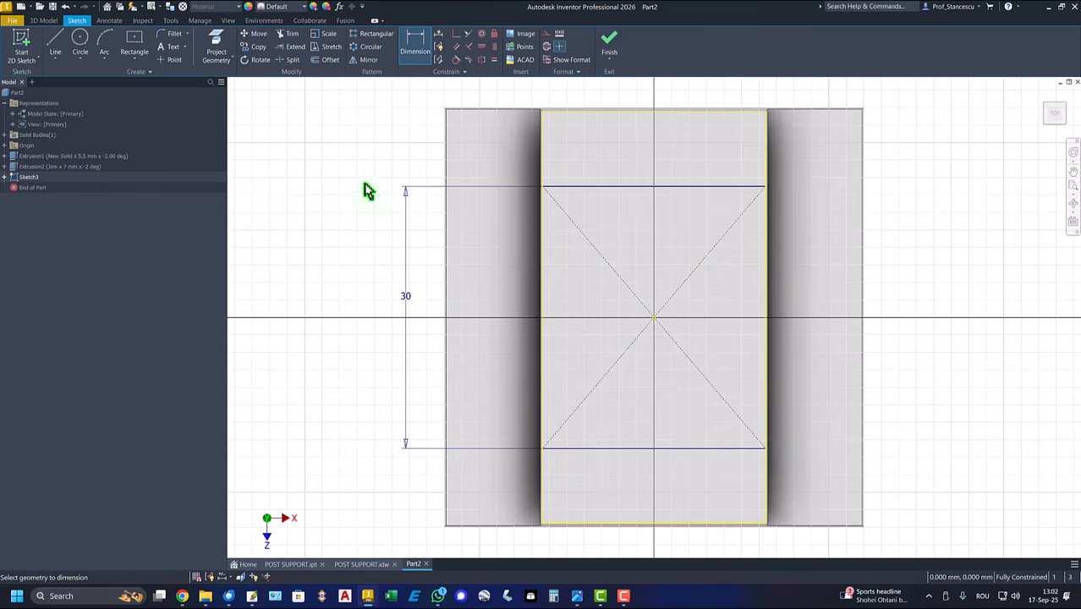
click(609, 46)
- Extrude the 30 mm rectangle upward by 42 mm - 12.5 mm with a taper of -2 degrees, joined to the body
key(F6)
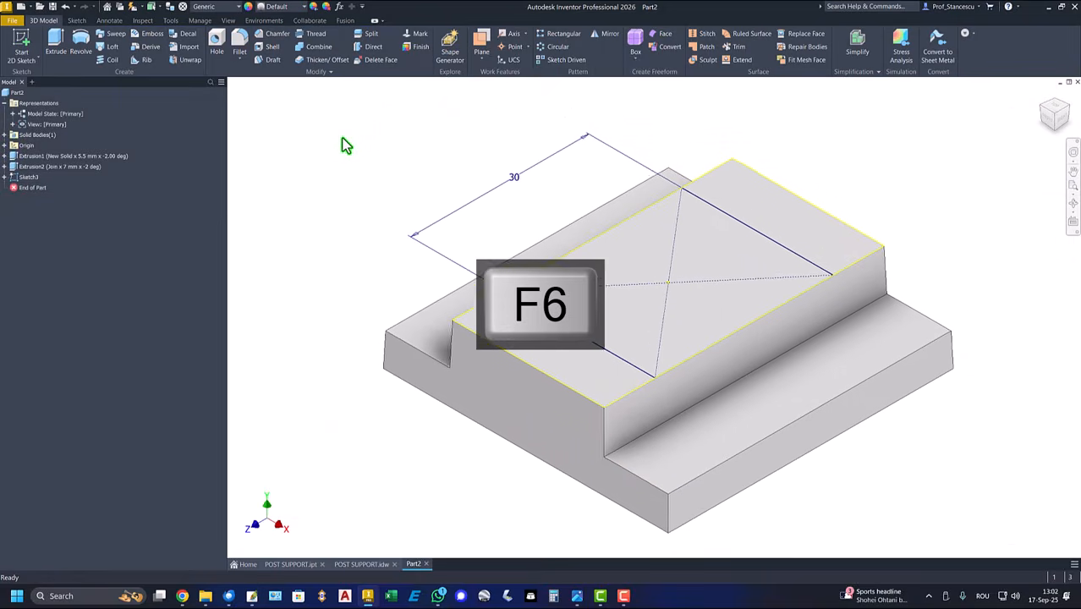
click(58, 52)
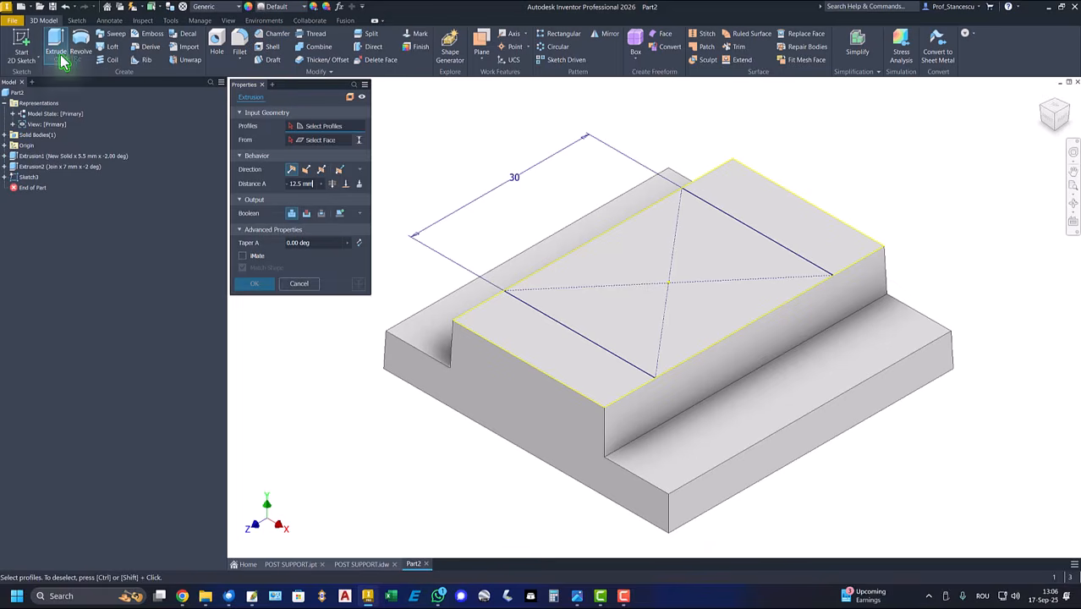
click(586, 255)
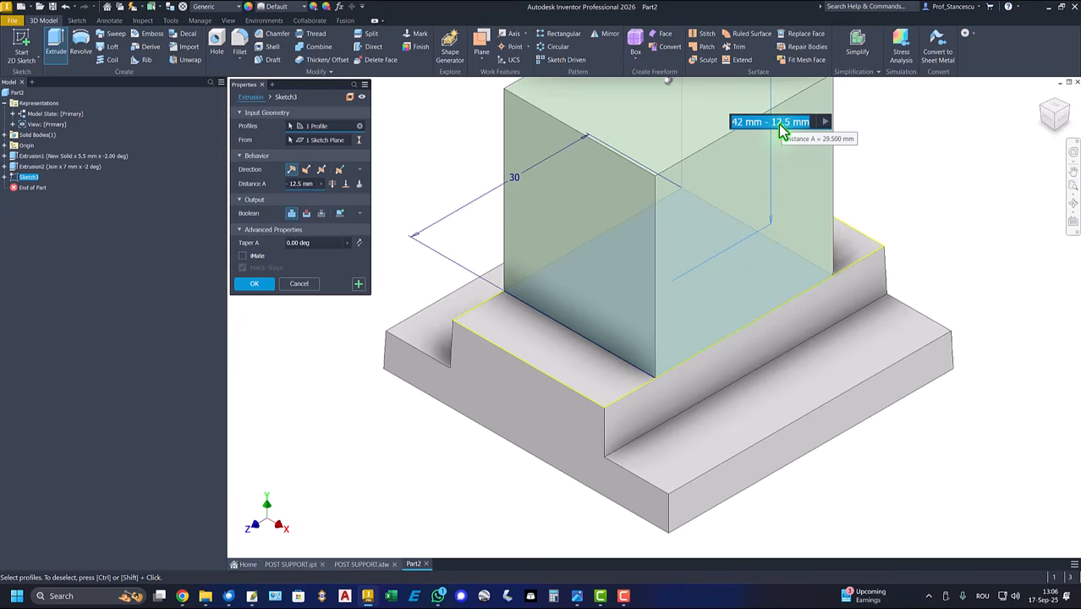
click(317, 244)
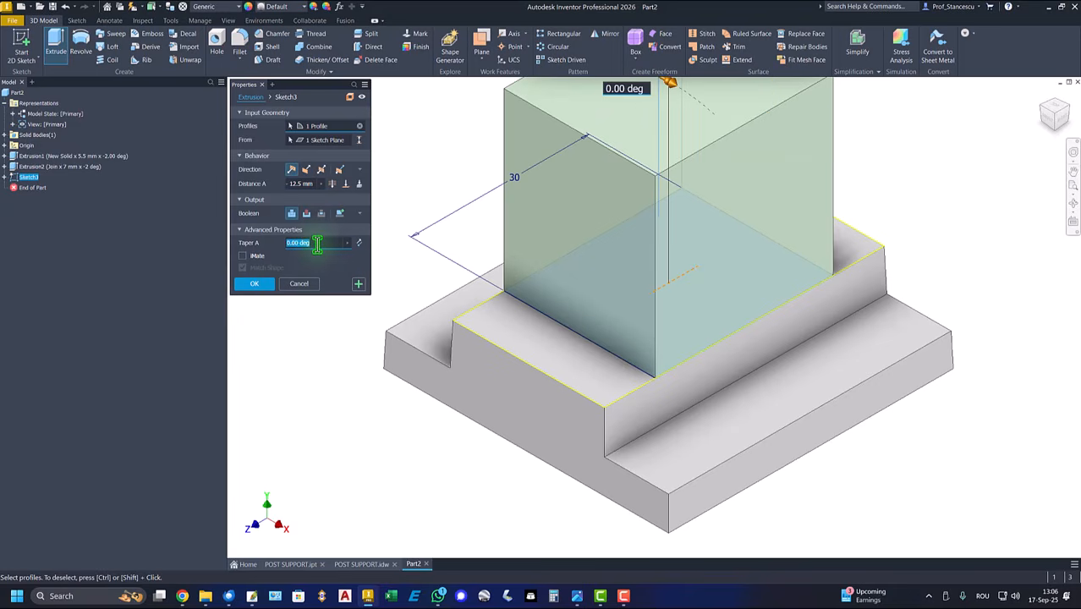
text(-2)
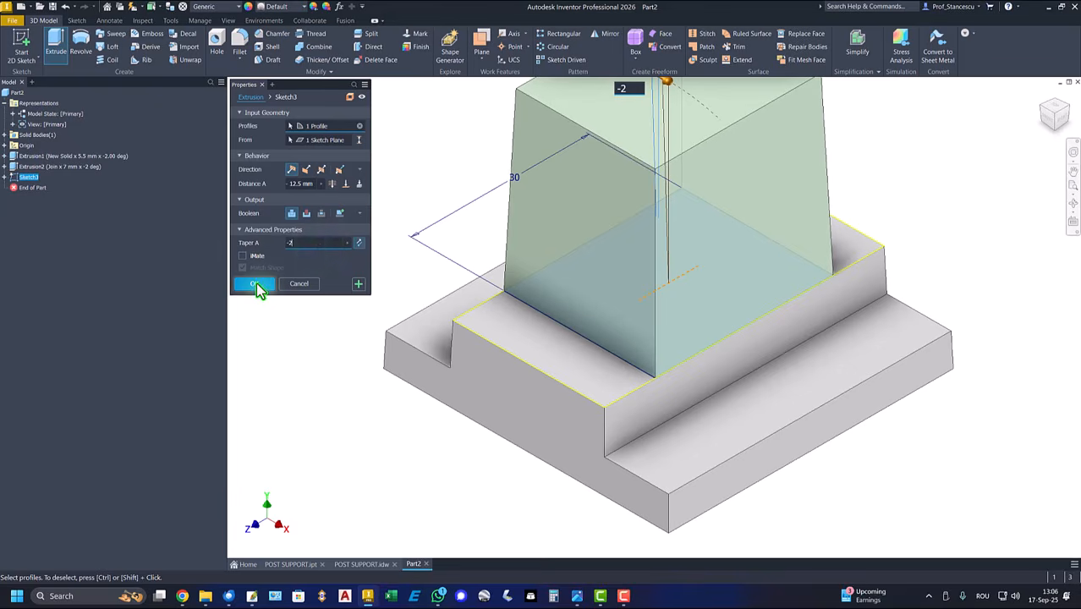
click(256, 284)
- Start a sketch on the tapered post's top face in Part2 and place a sketch point at the origin
key(F6)
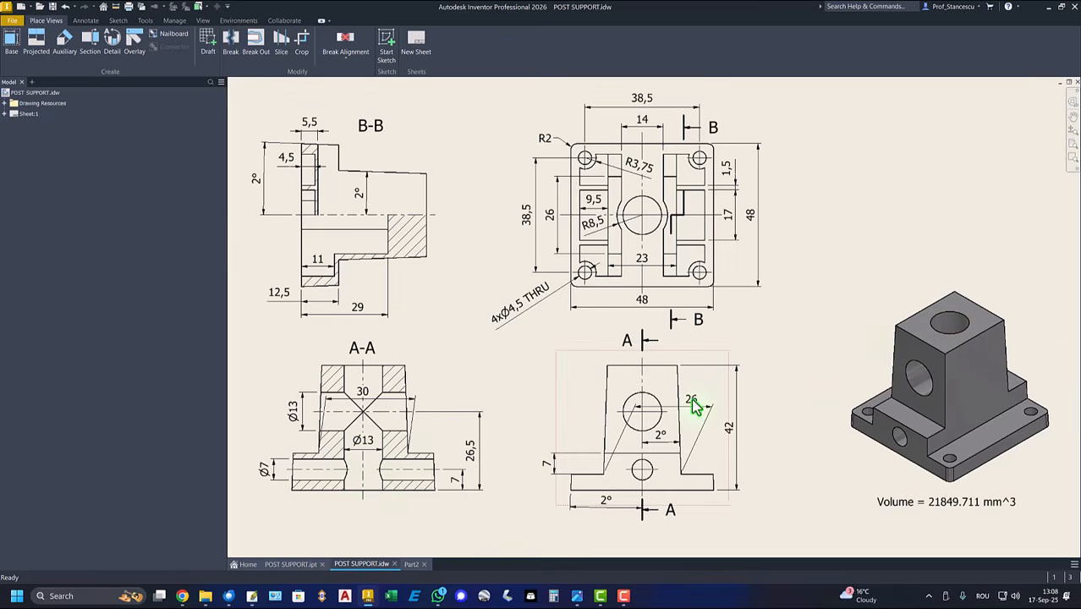
click(411, 564)
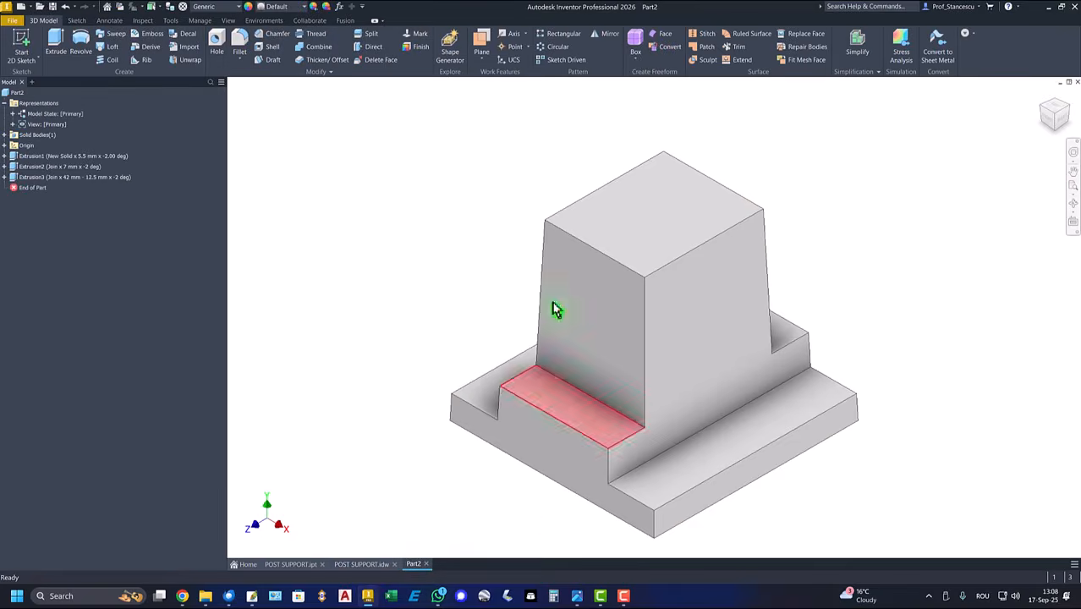
click(676, 201)
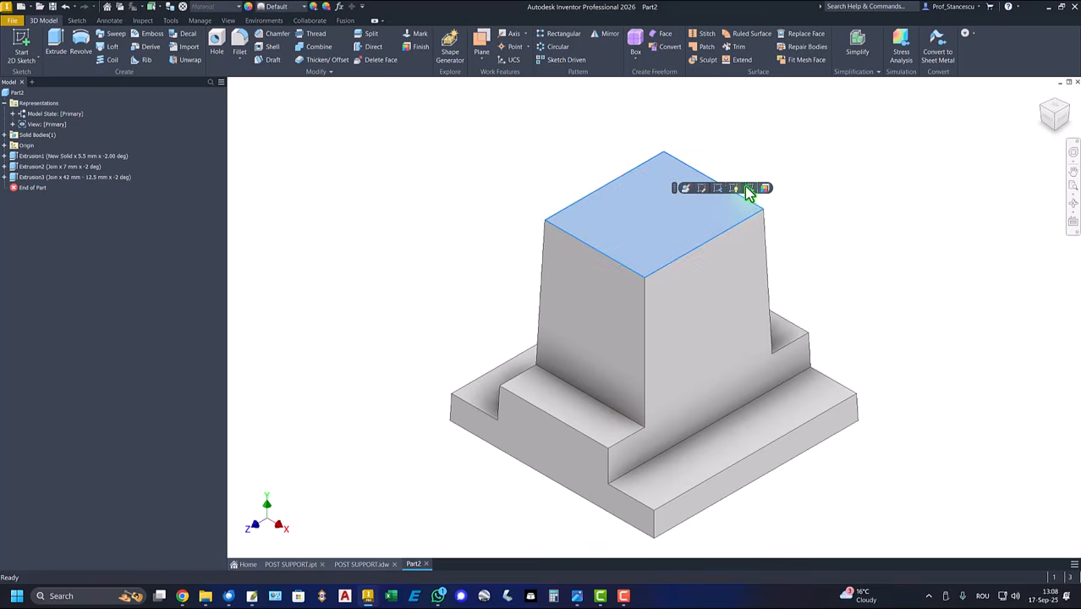
click(749, 190)
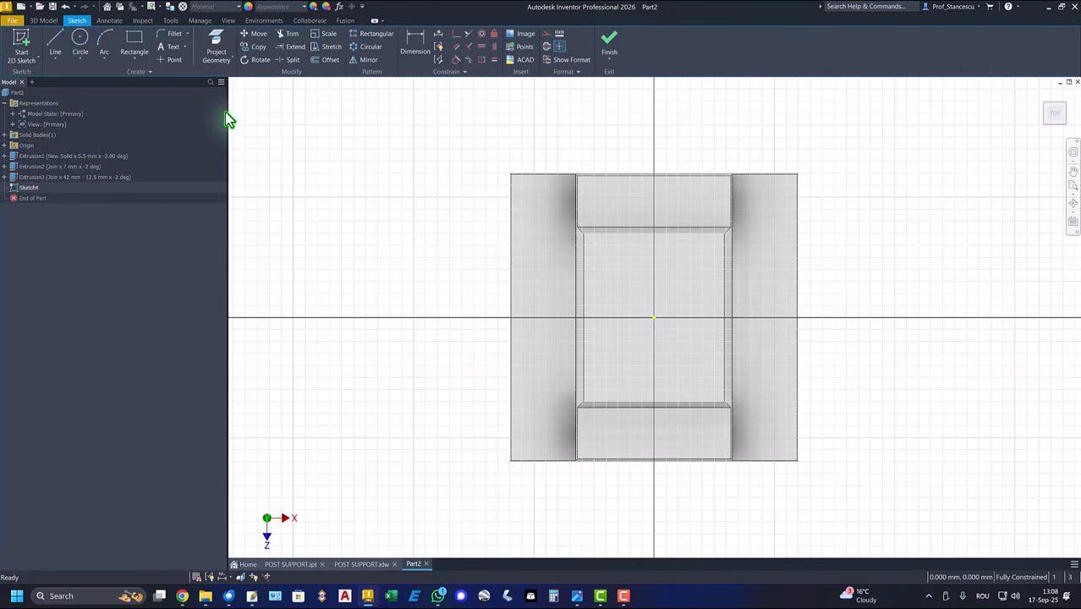
click(174, 61)
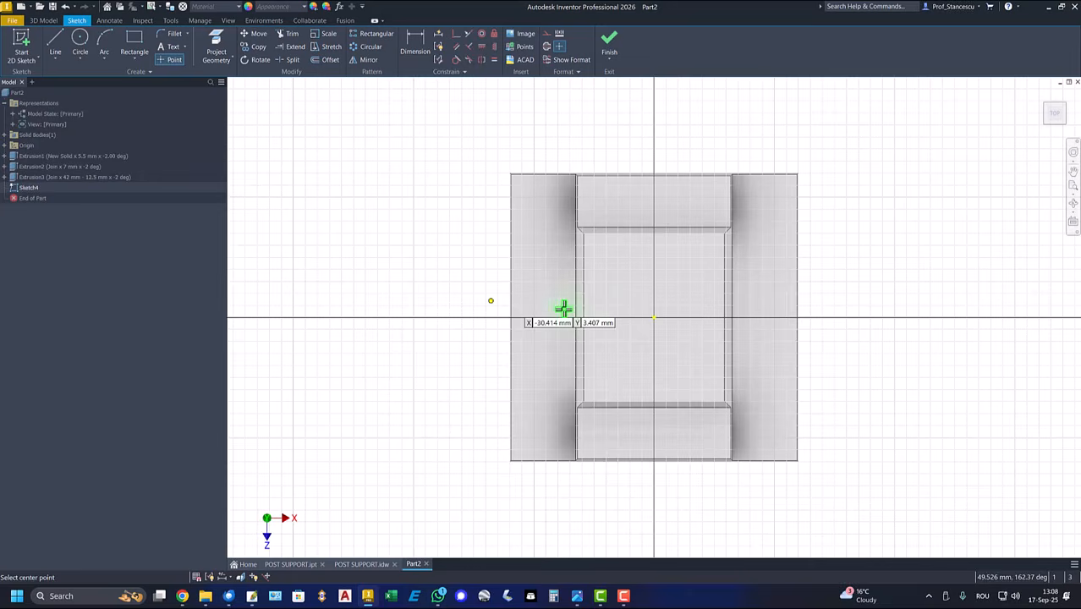
click(654, 318)
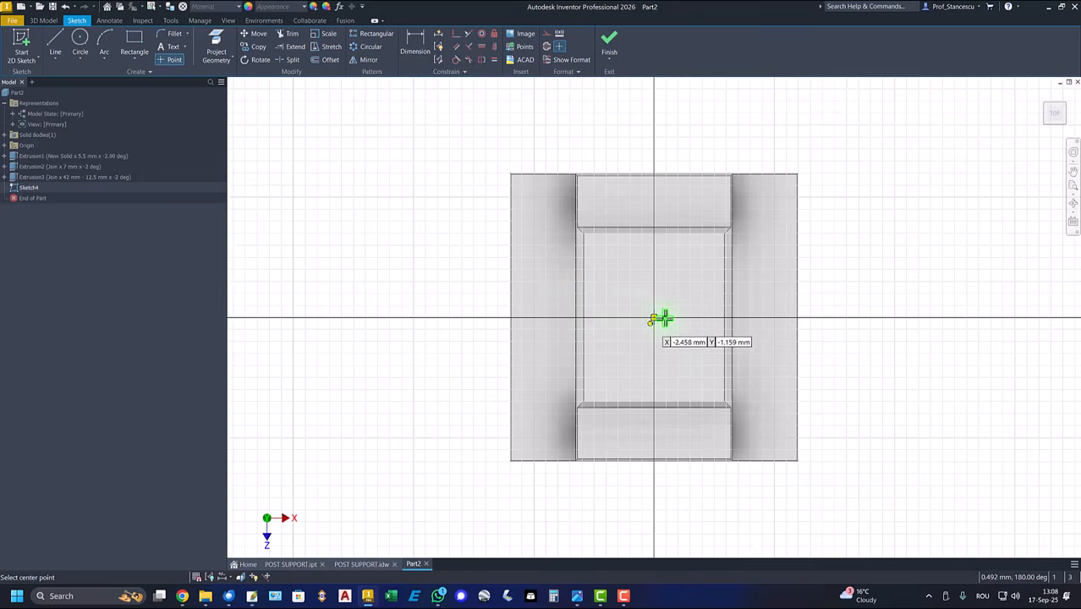
- Finish the point sketch and cut a simple 13 mm hole through all at the sketch point on the post's top face
click(608, 52)
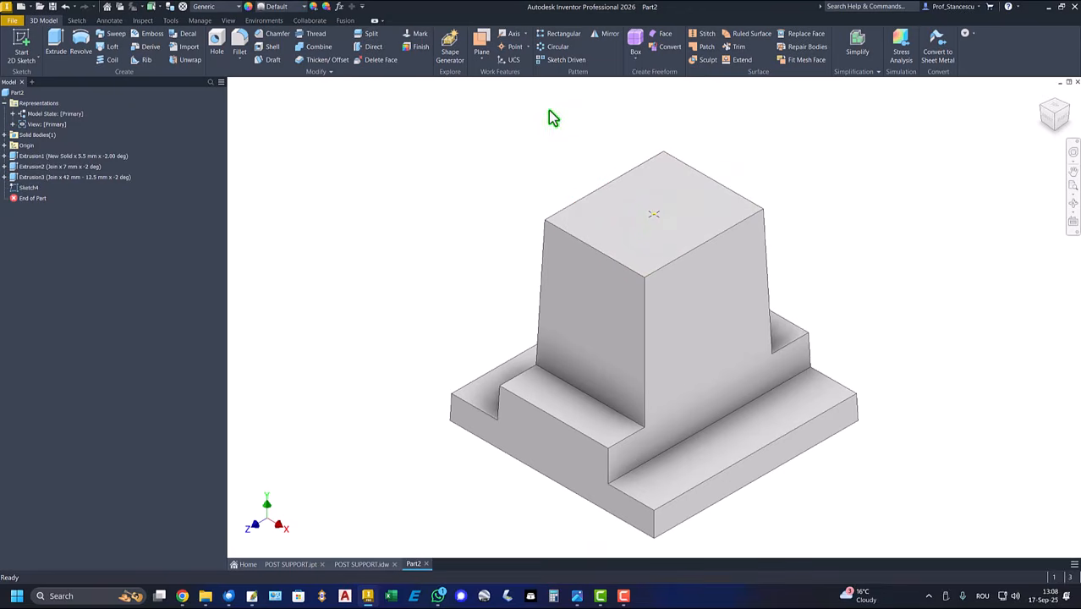
click(216, 46)
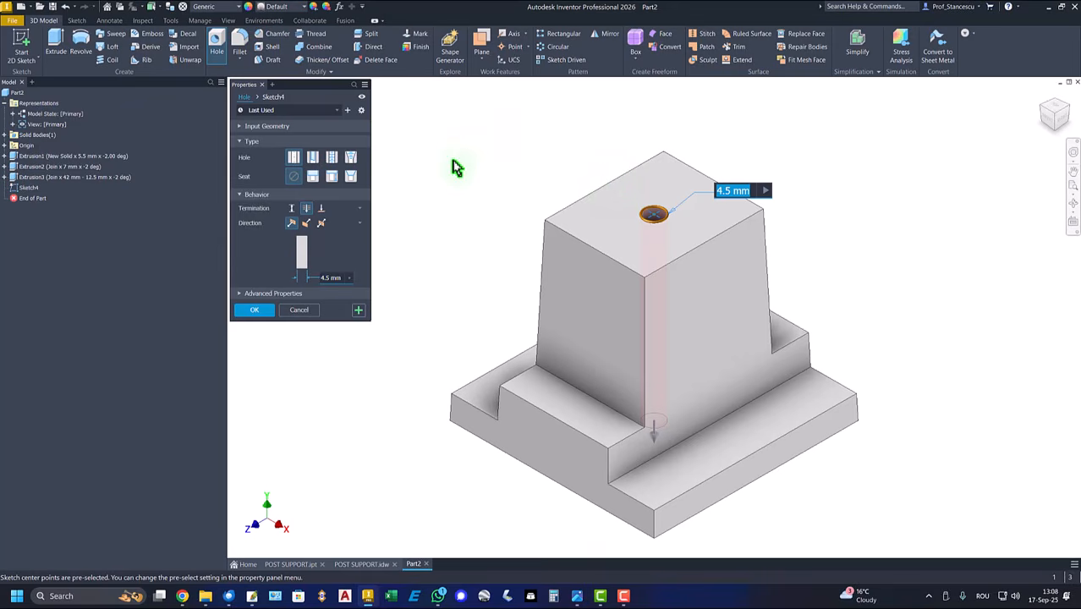
text(13)
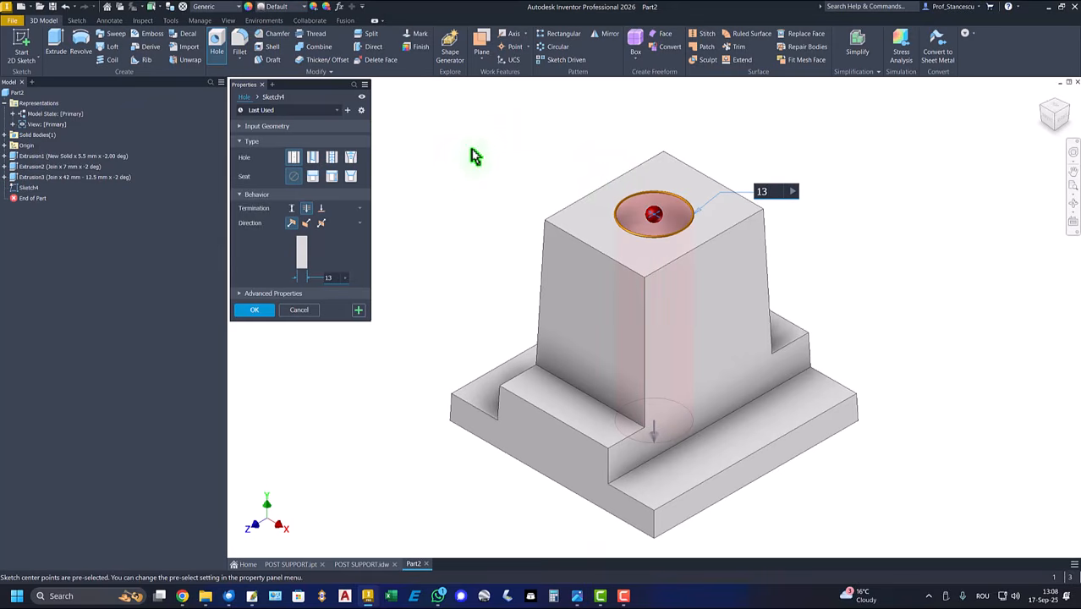
click(307, 211)
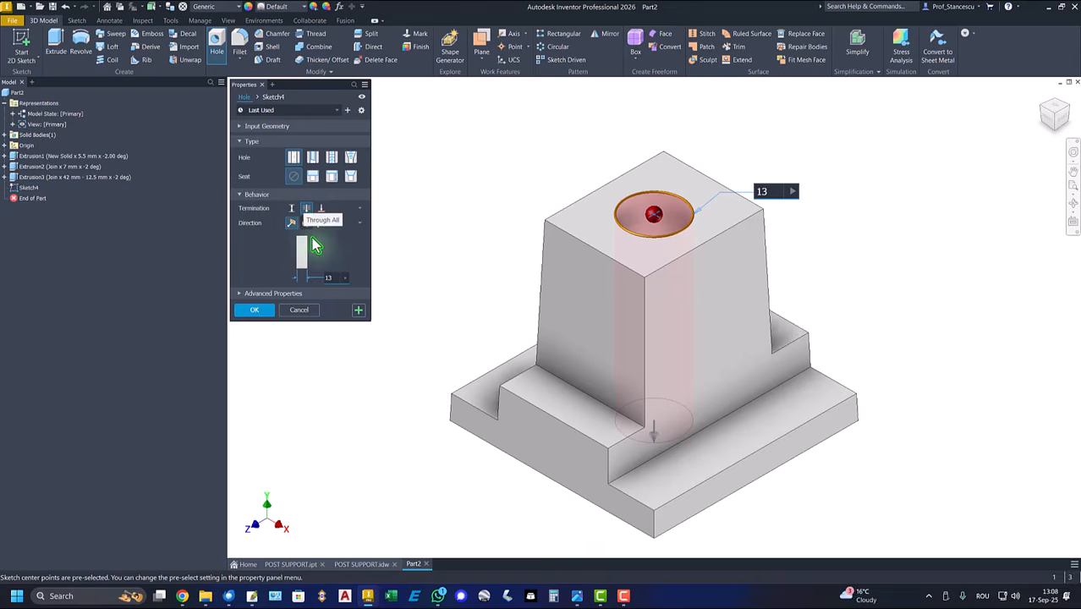
click(249, 311)
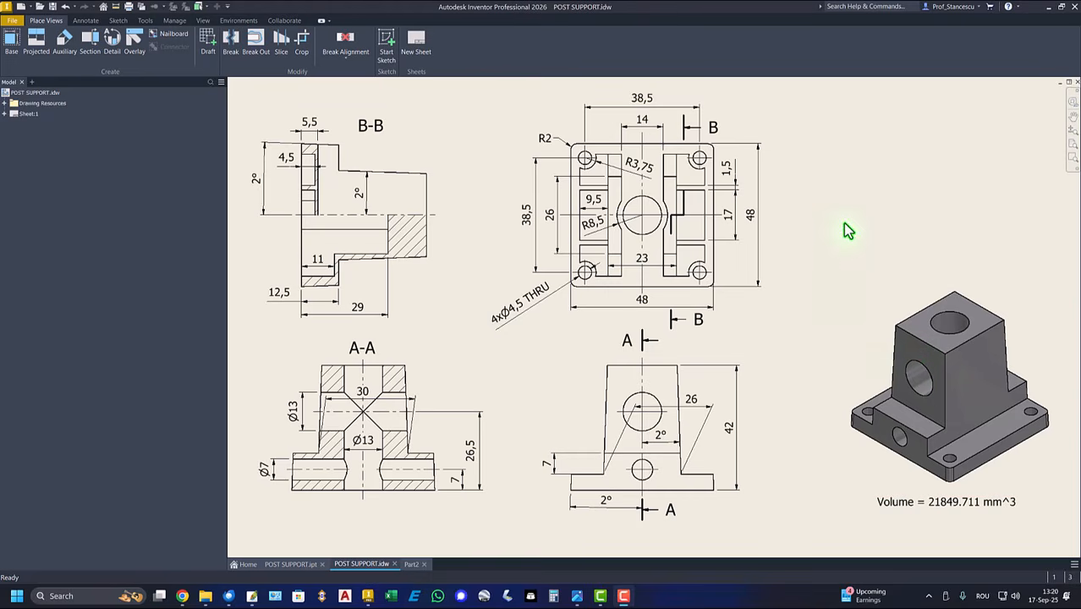
- Check the cross-hole dimensions in section A-A of POST SUPPORT.idw, and start a sketch on Part2's XY Plane with the graphics sliced
click(298, 421)
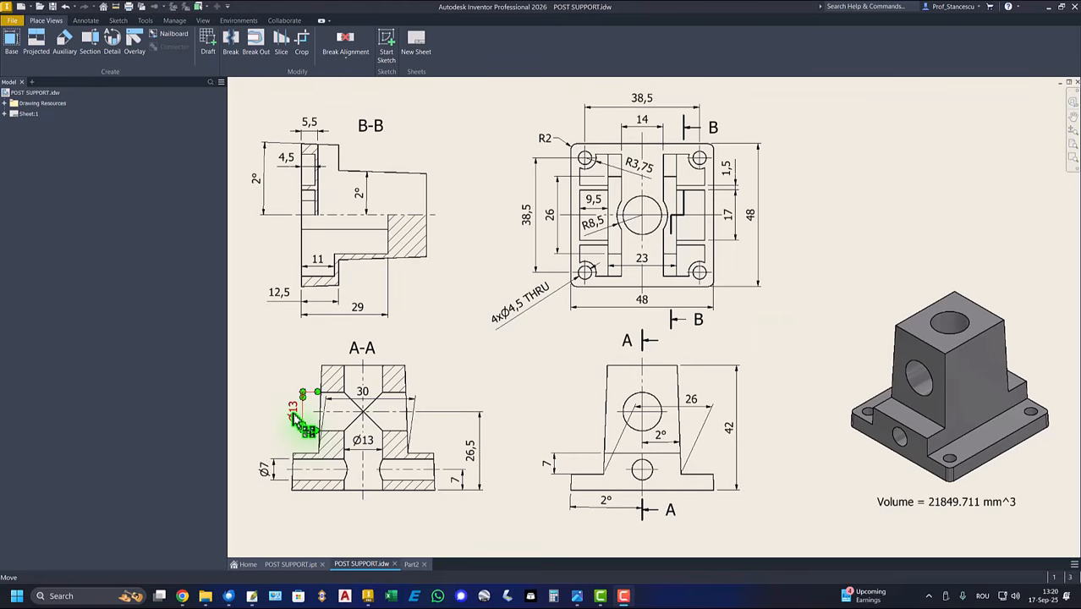
click(539, 377)
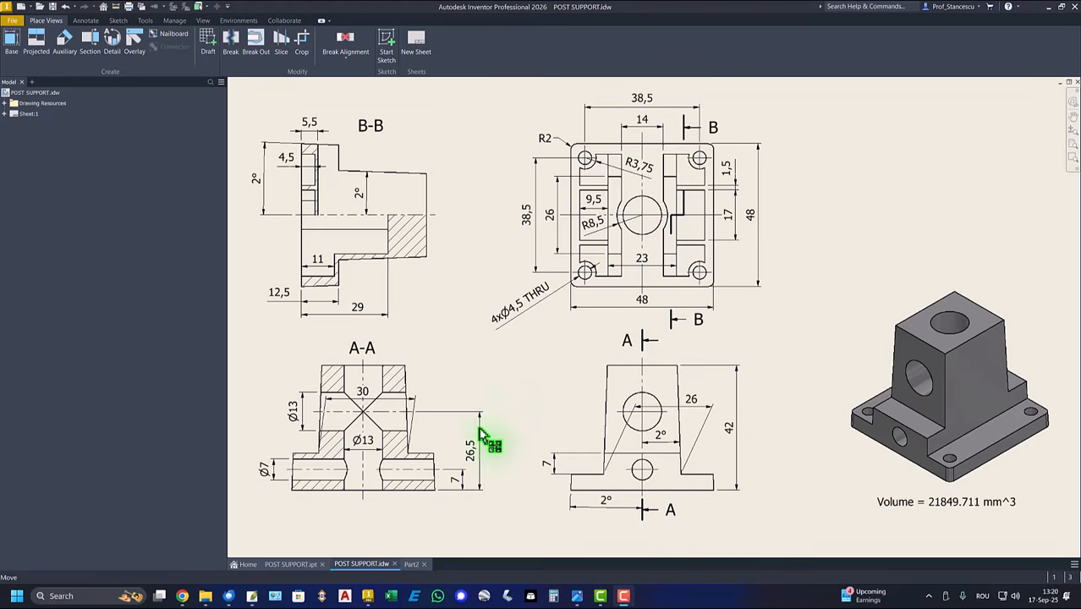
click(476, 453)
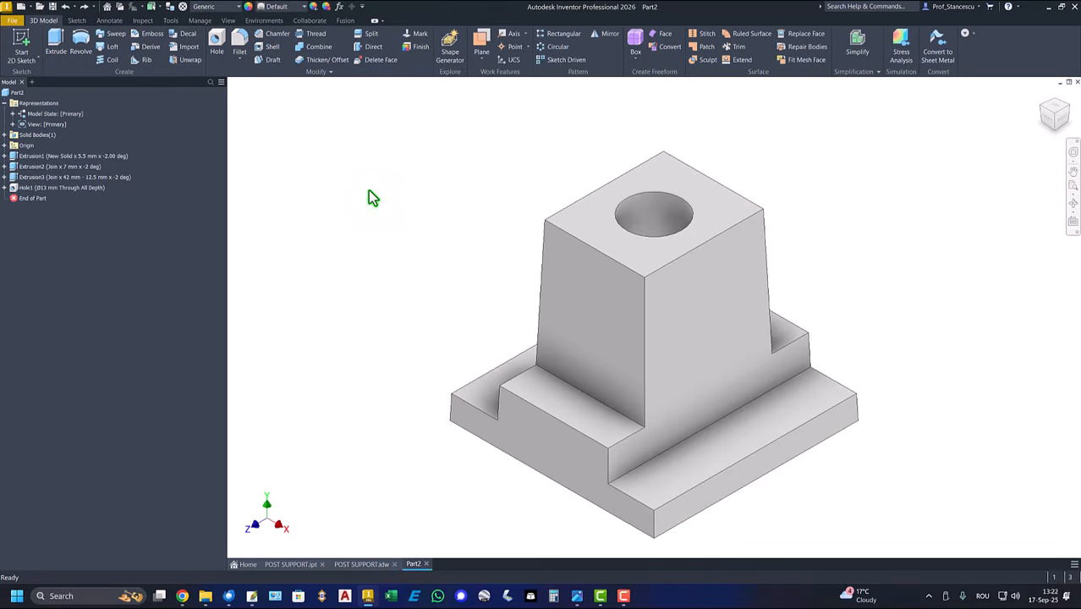
click(4, 145)
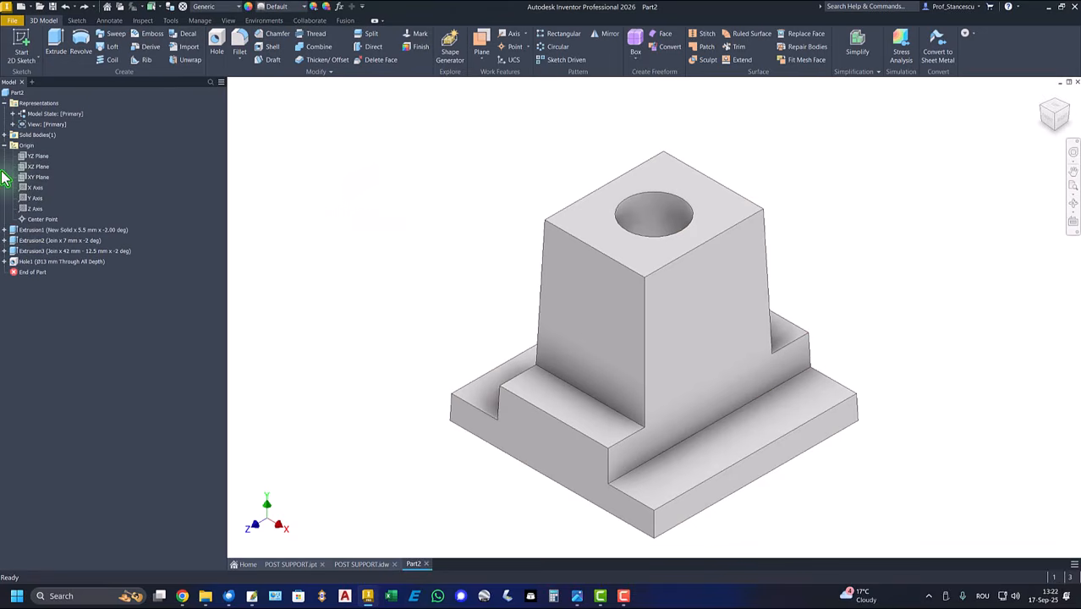
click(38, 176)
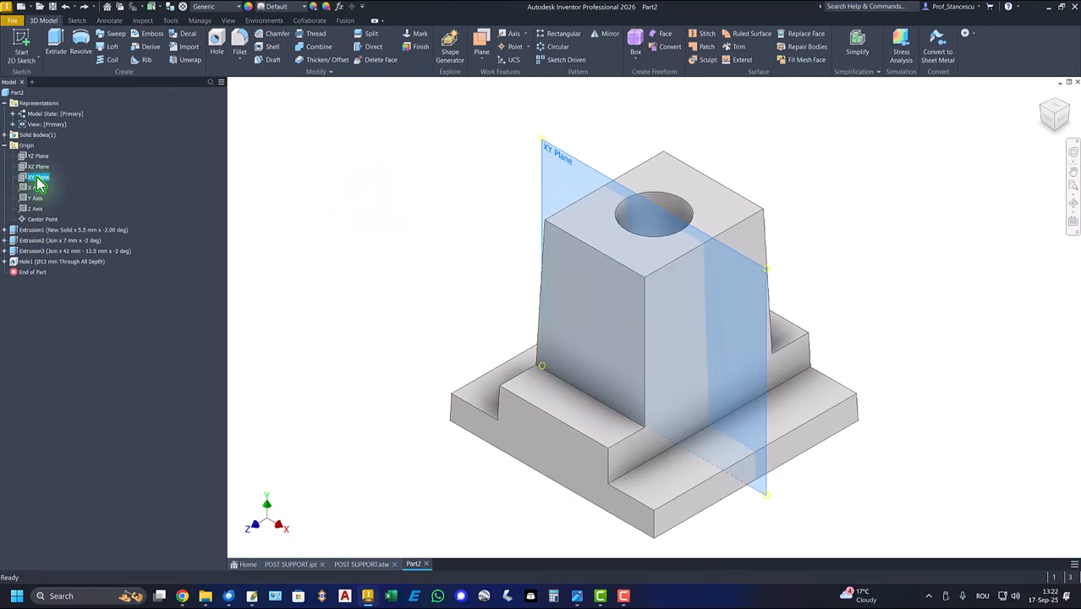
click(665, 312)
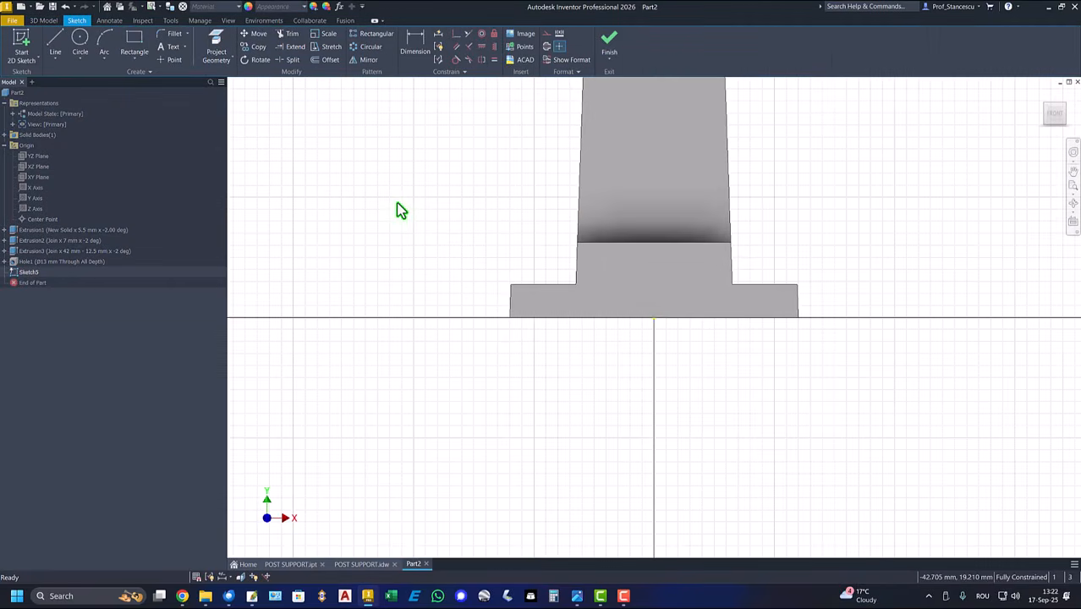
key(F7)
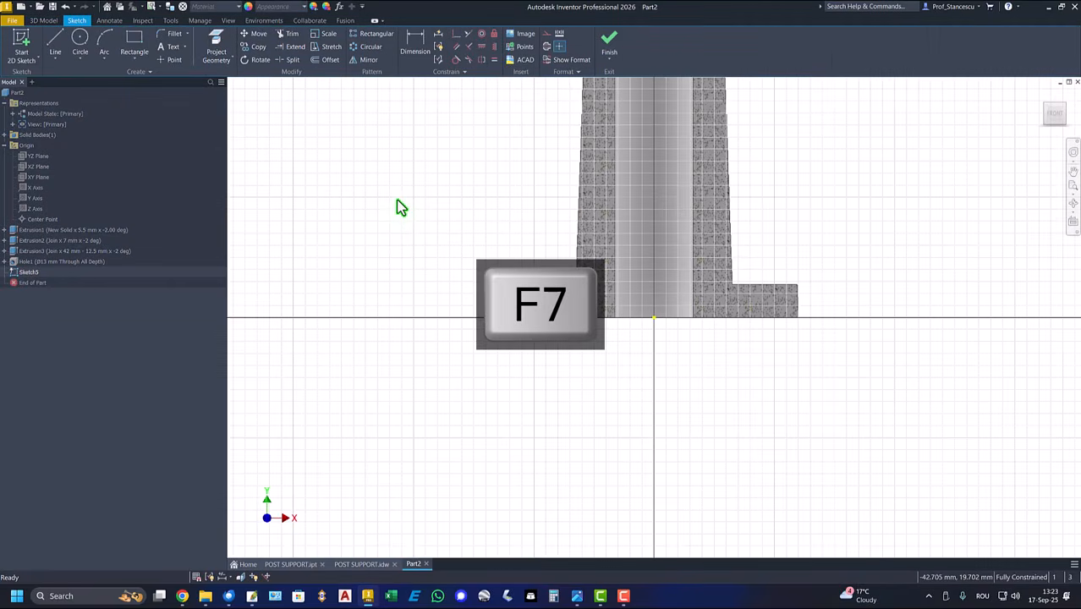
key(Home)
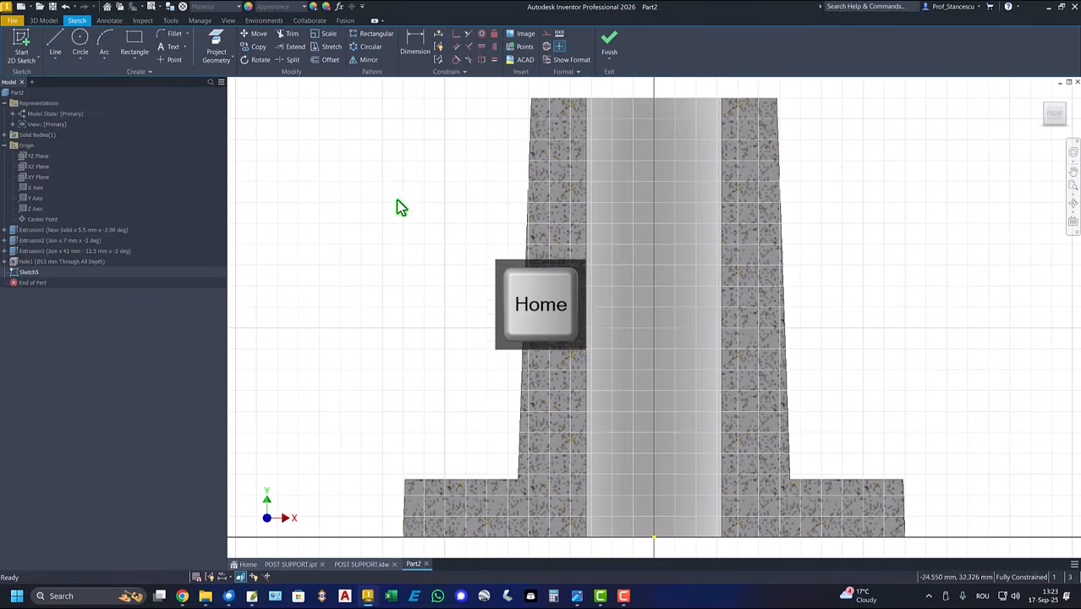
- Draw a 13 mm diameter circle around the post's mid-height and a 7 mm diameter circle below it near the base
click(88, 42)
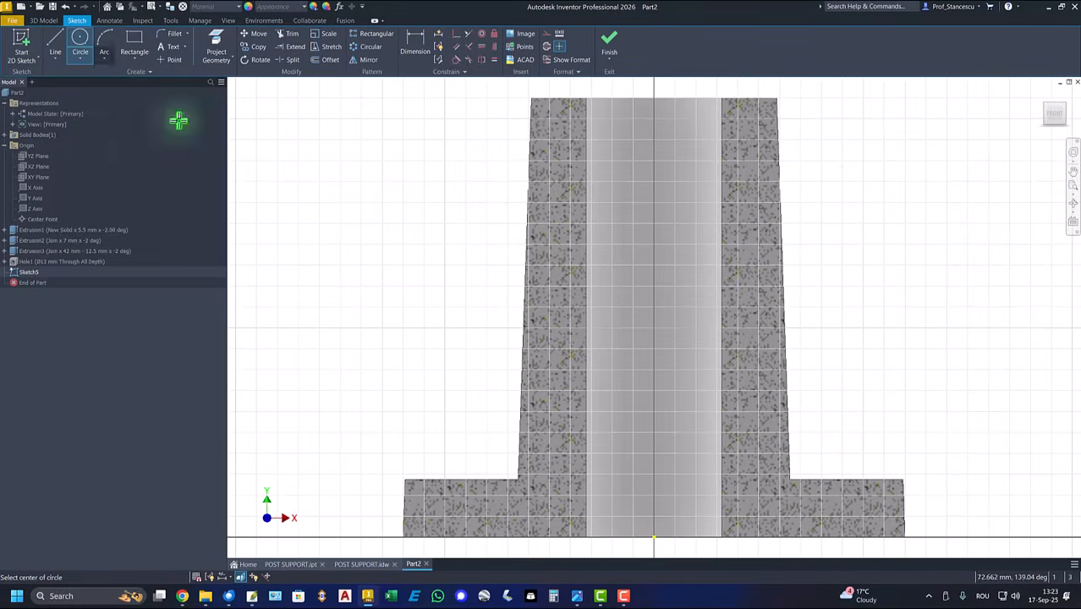
click(626, 299)
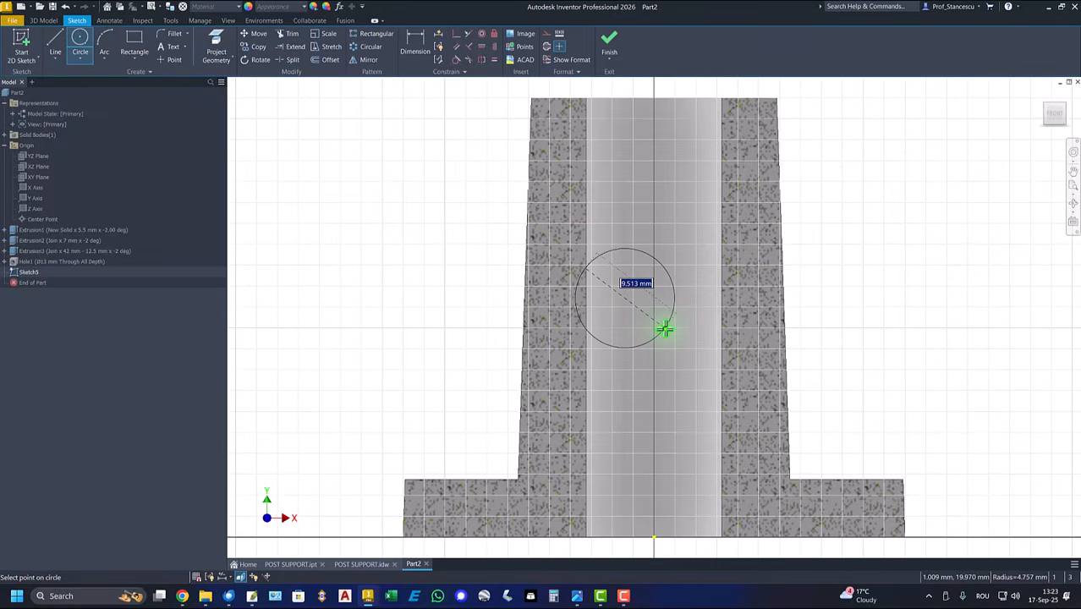
key(Return)
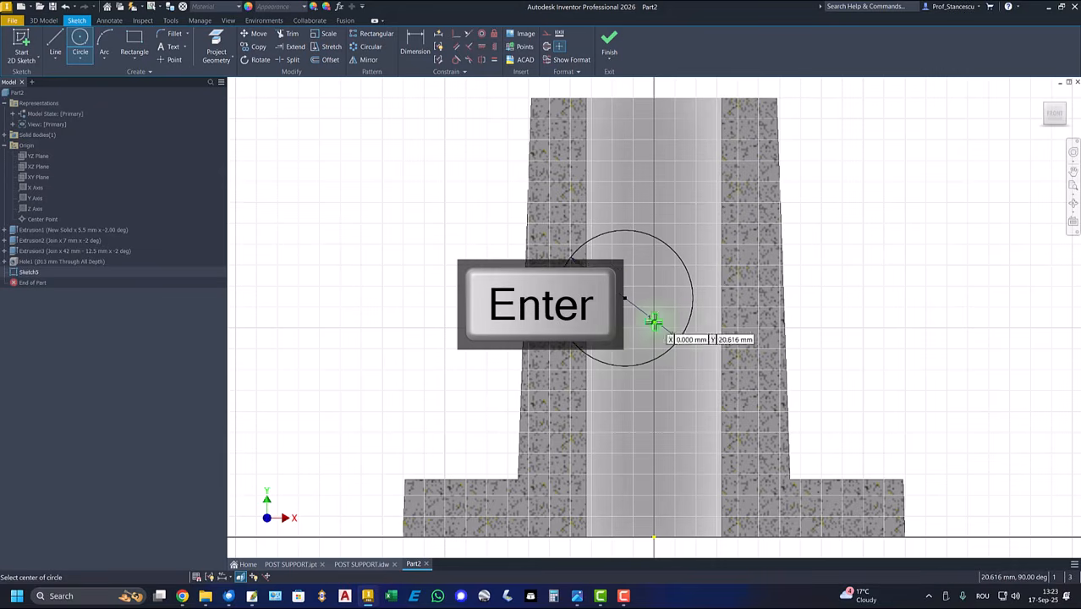
click(668, 469)
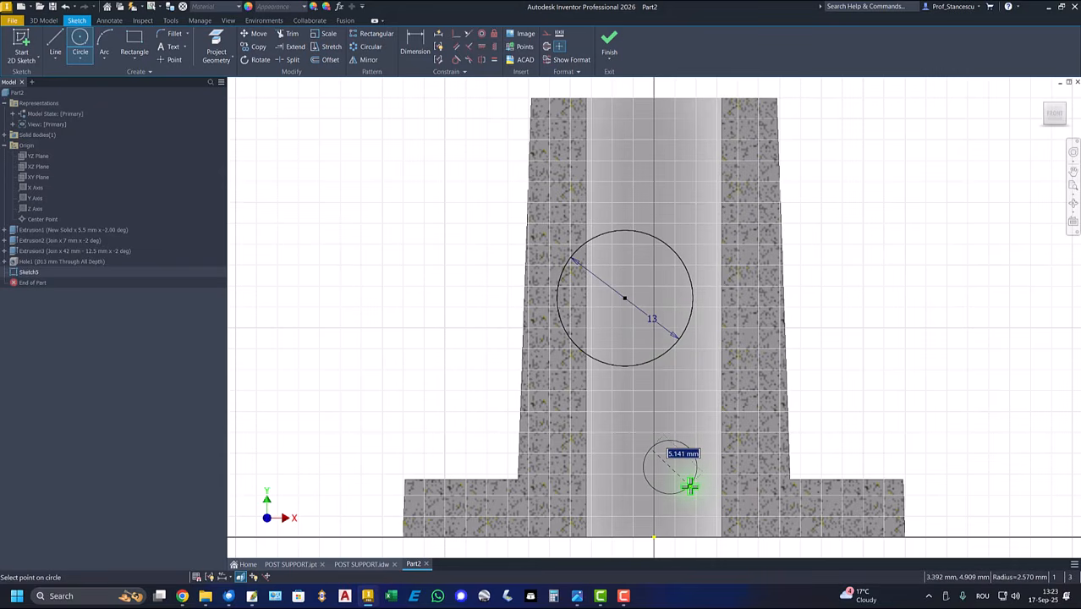
key(Return)
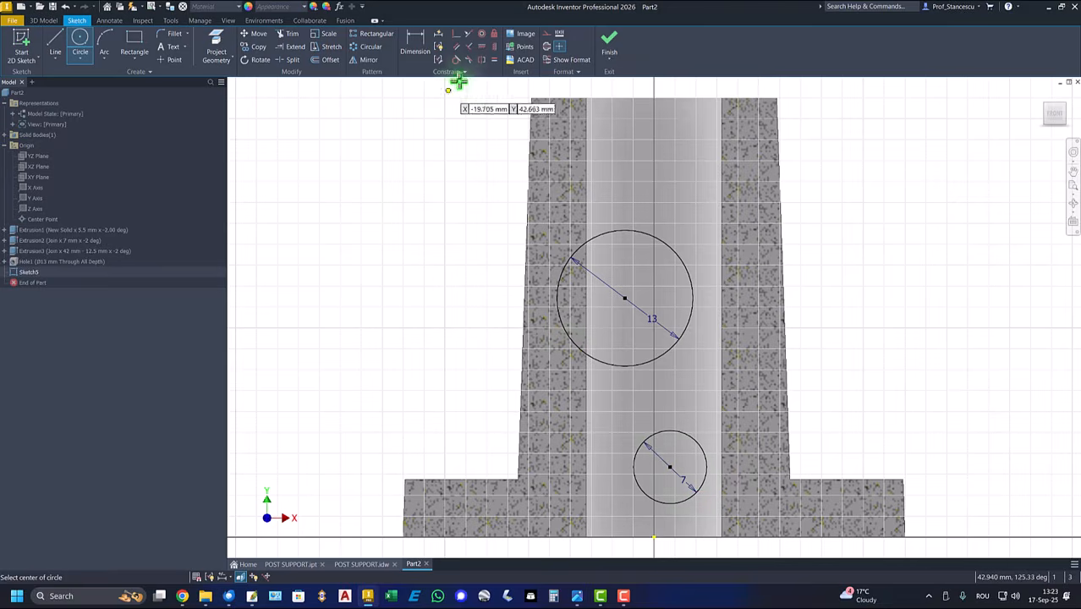
- Apply vertical constraints to align the two circle centers with each other and with the origin
click(495, 47)
click(626, 300)
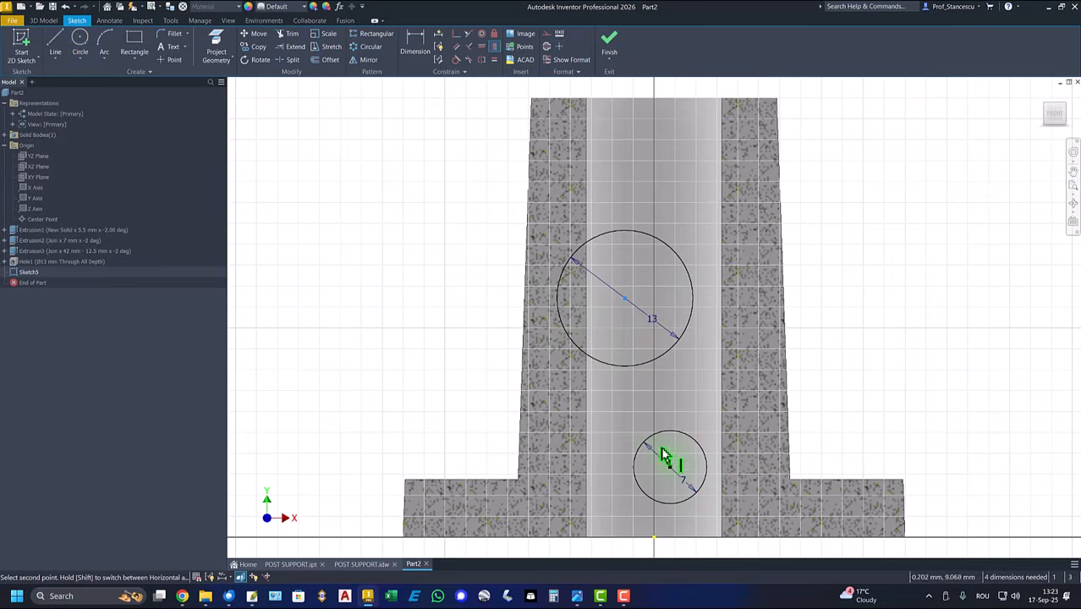
click(669, 467)
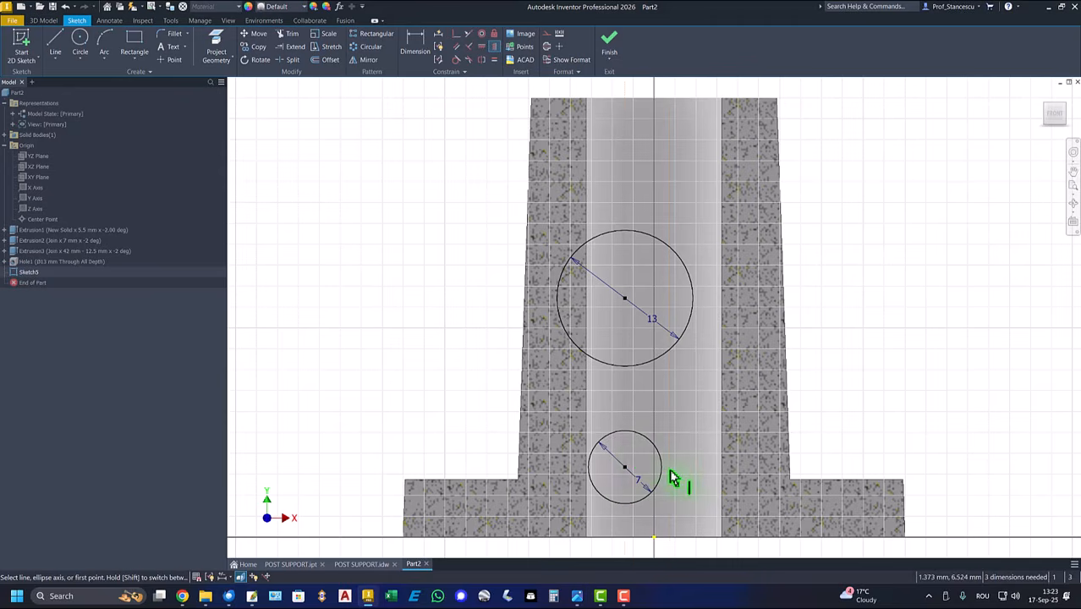
click(627, 469)
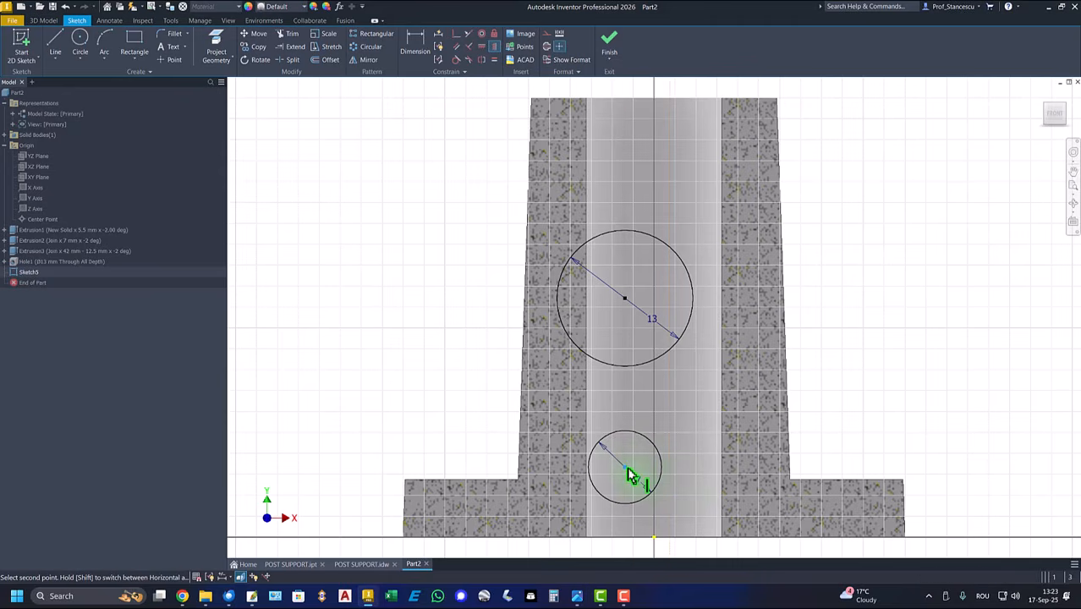
click(655, 540)
- Dimension the height of the 13 mm circle's center above the origin to 26.5 mm
click(423, 51)
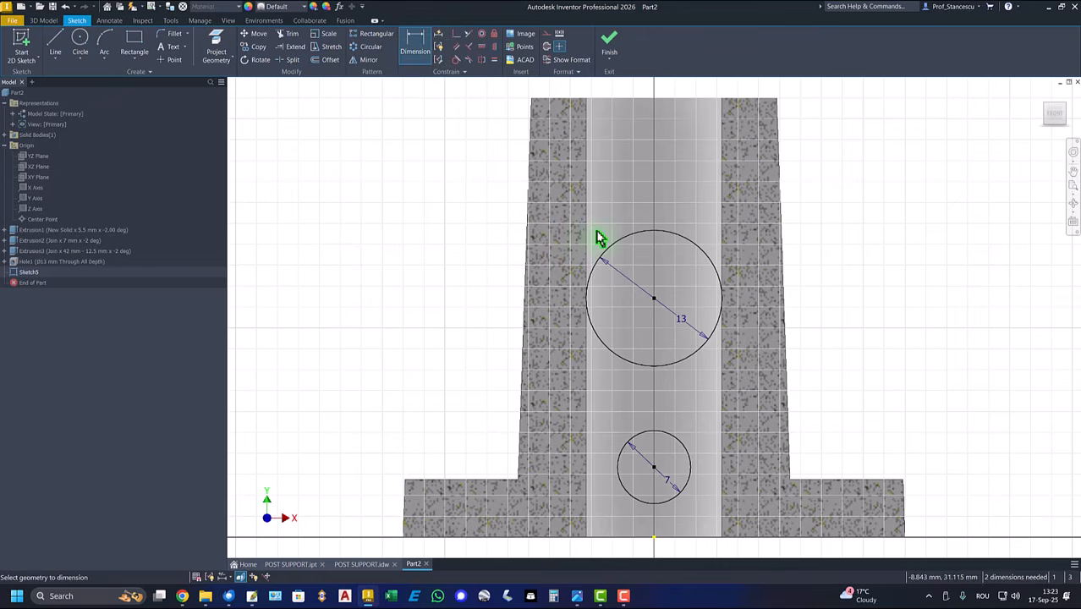
click(655, 301)
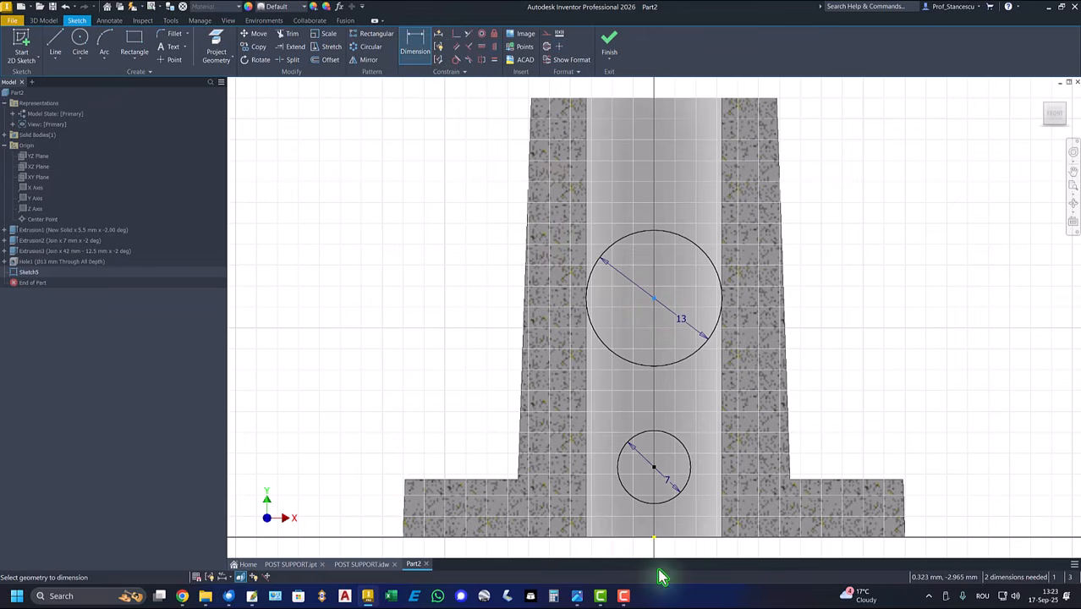
click(654, 538)
click(989, 410)
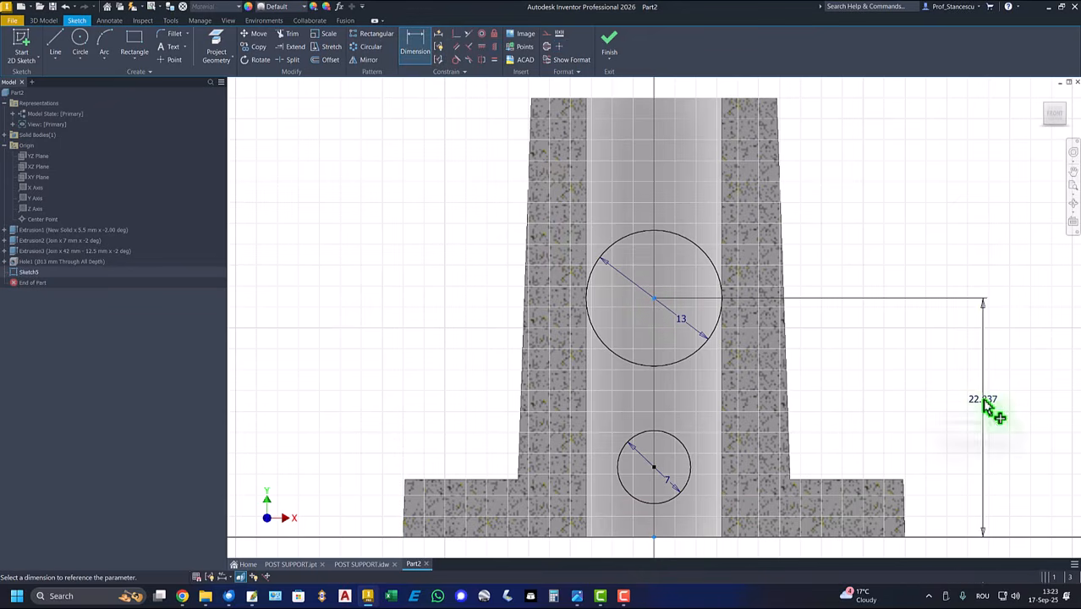
text(26.5)
key(Return)
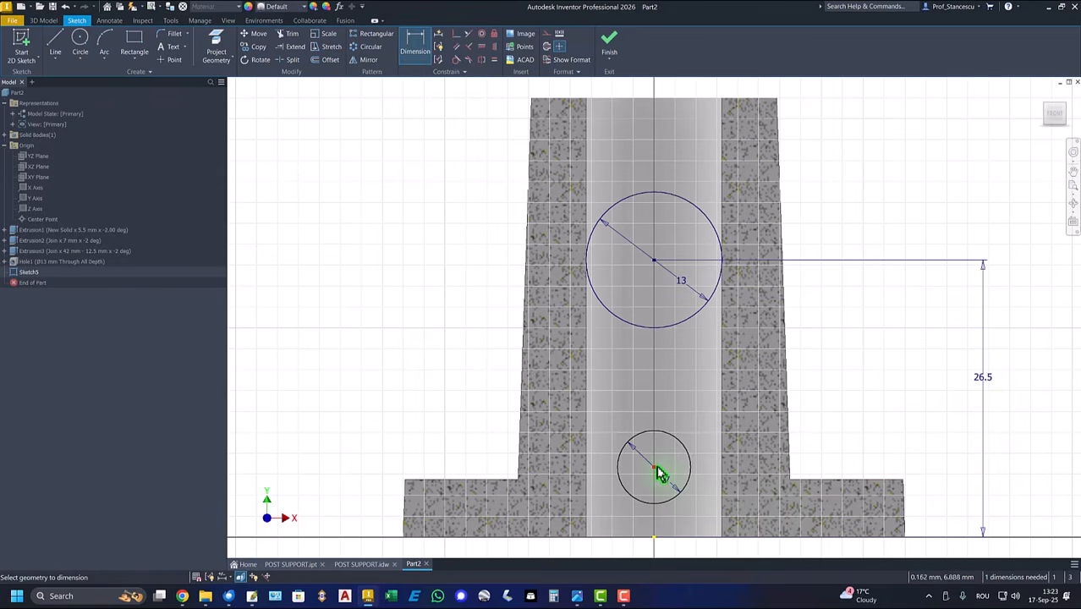
- Dimension the height of the smaller circle's center above the origin to 7 mm and finish the sketch
click(655, 468)
click(654, 538)
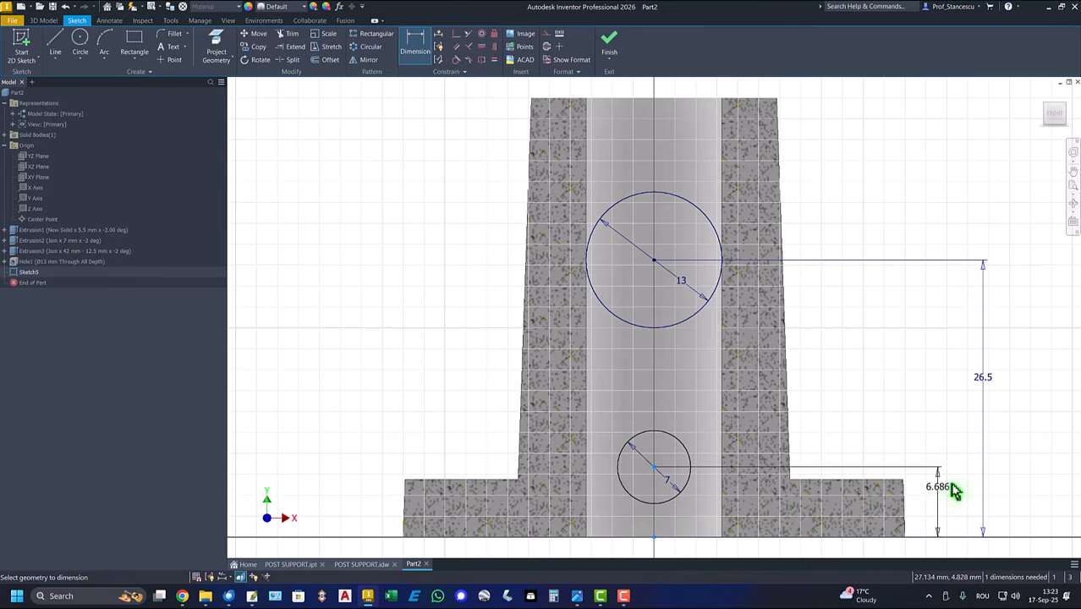
click(949, 492)
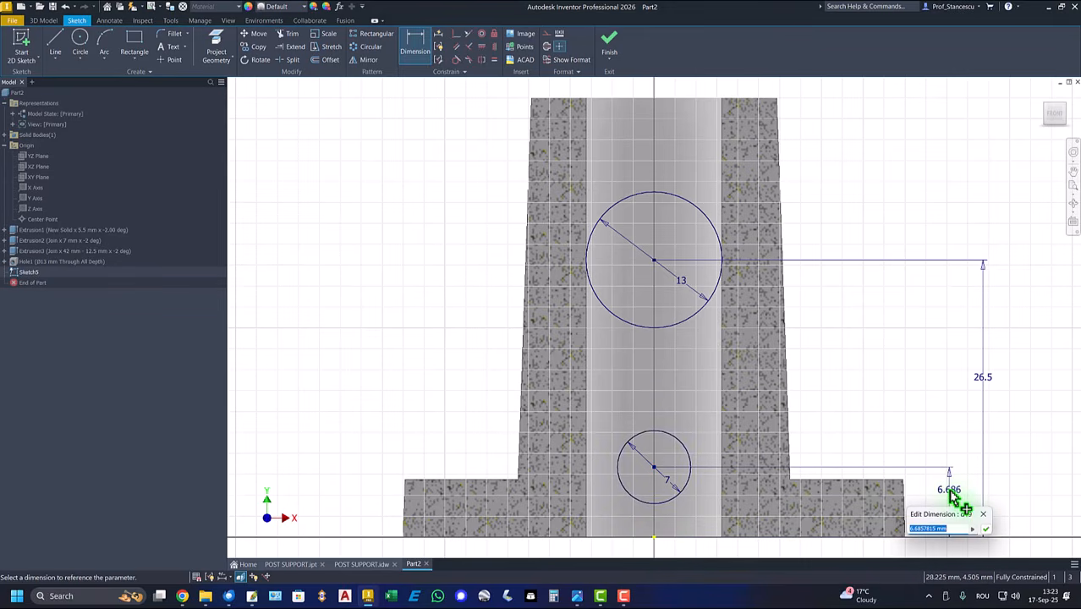
key(Return)
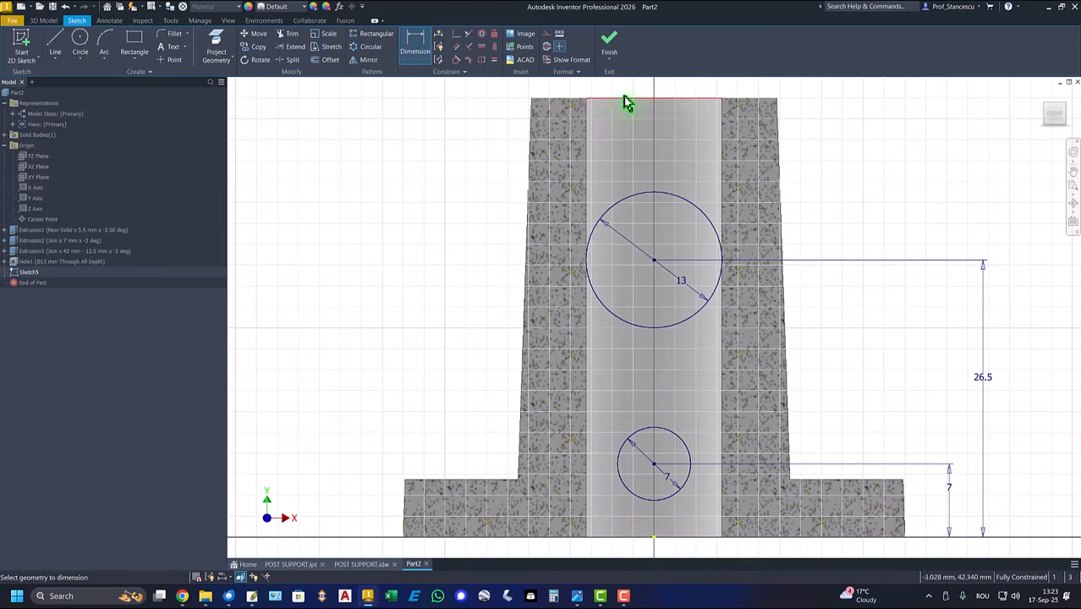
click(607, 49)
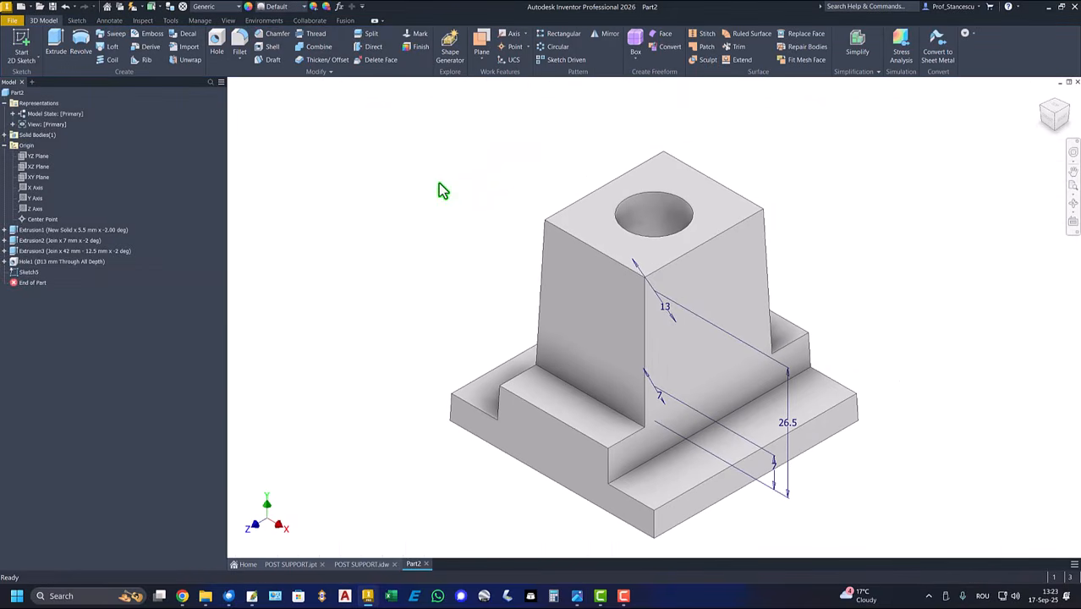
- Extrude both circles as a symmetric through-all cut across the post and the base
click(55, 43)
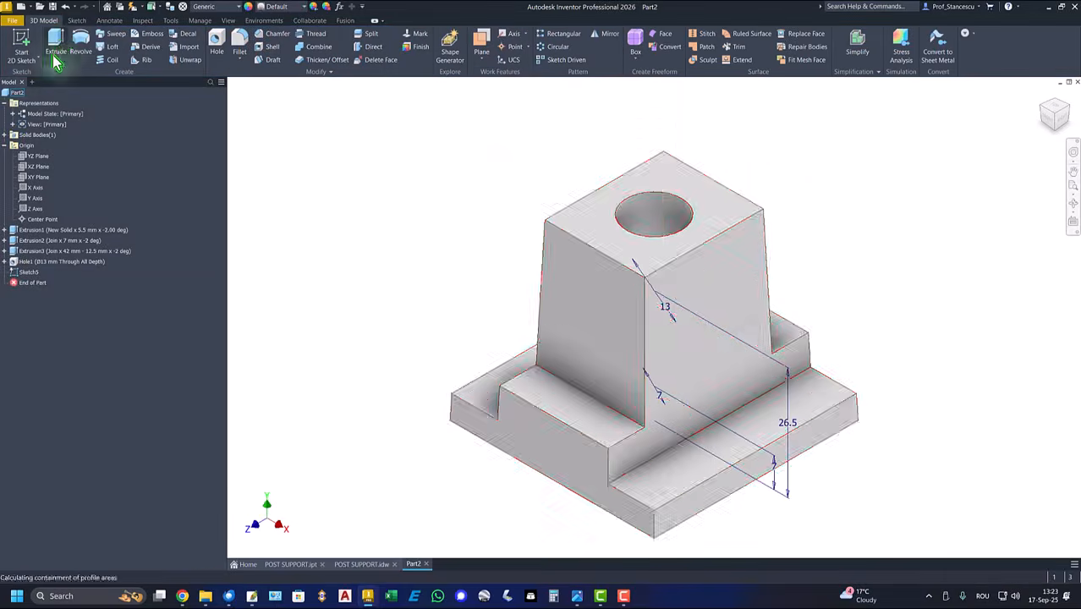
click(674, 293)
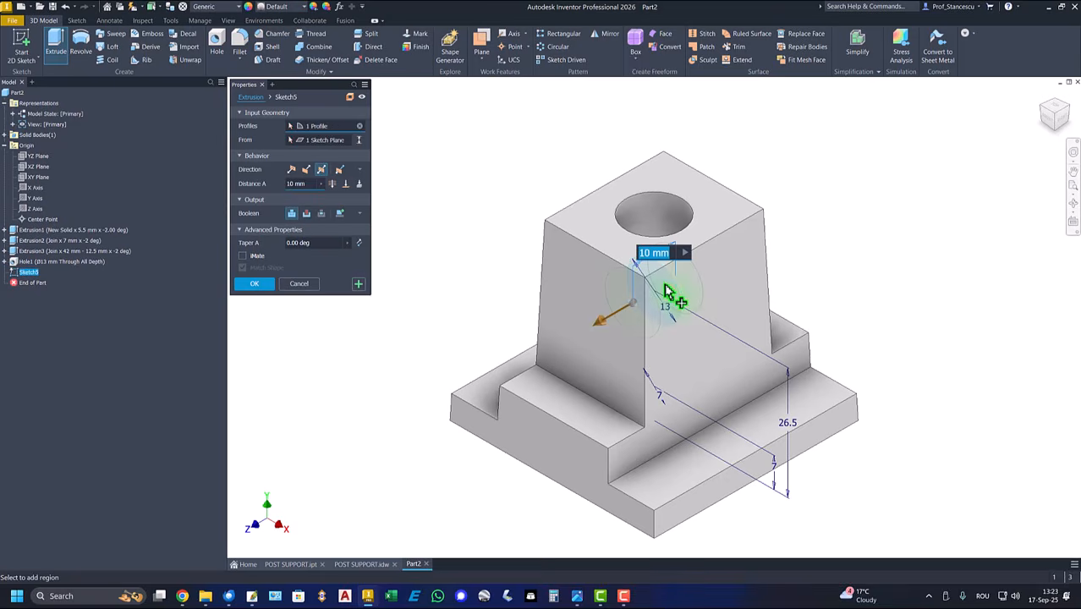
click(658, 405)
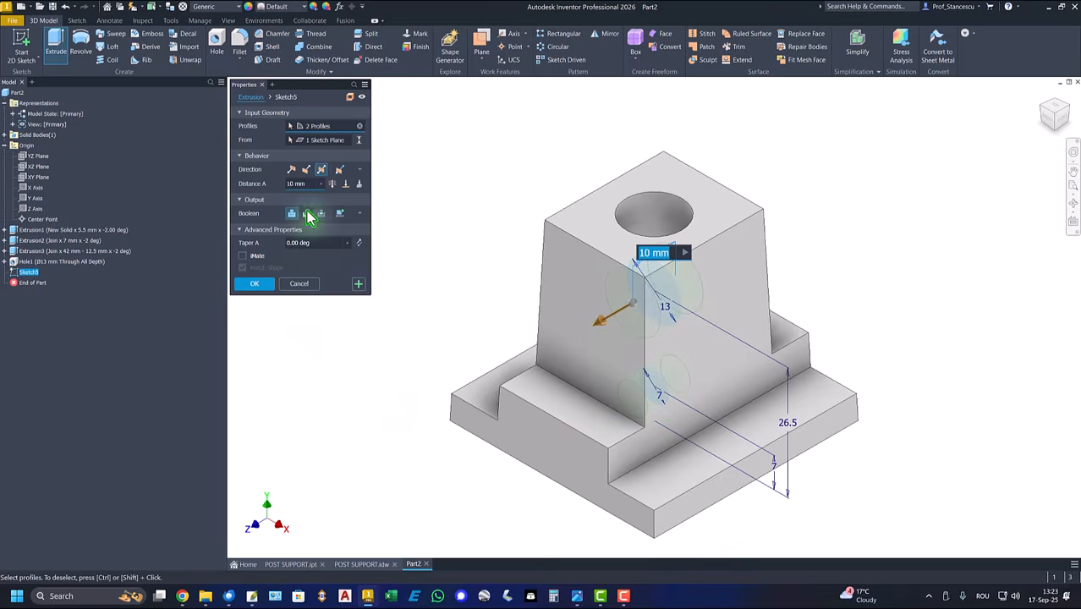
click(306, 214)
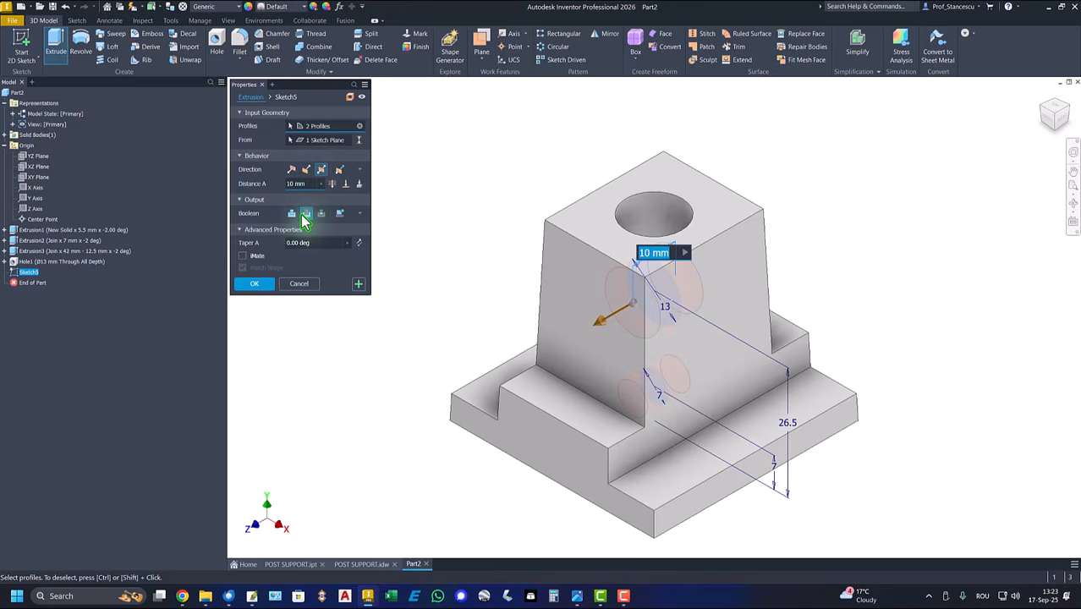
click(332, 184)
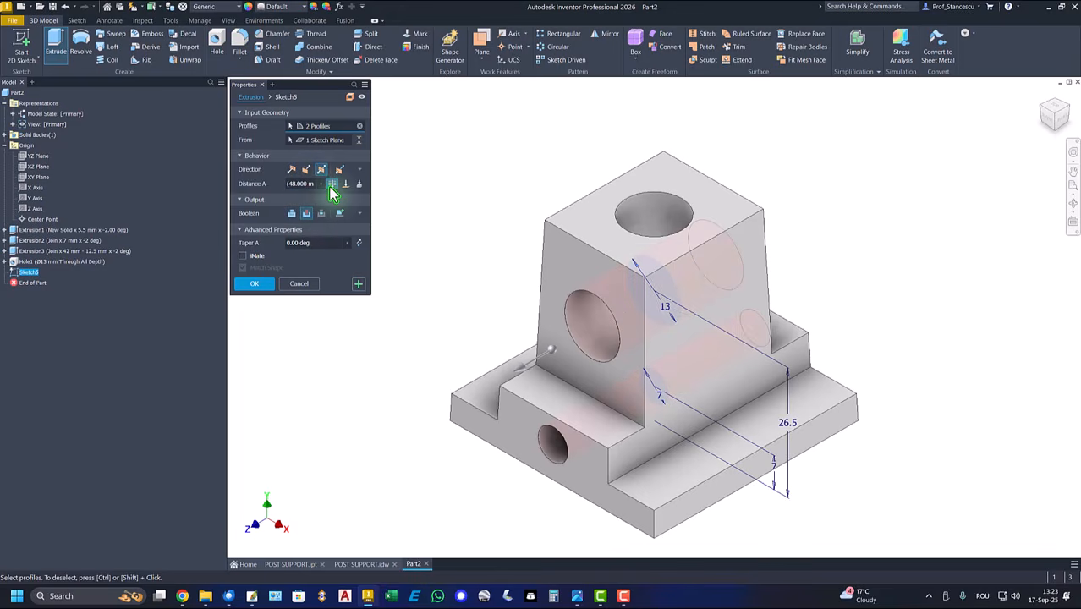
click(255, 284)
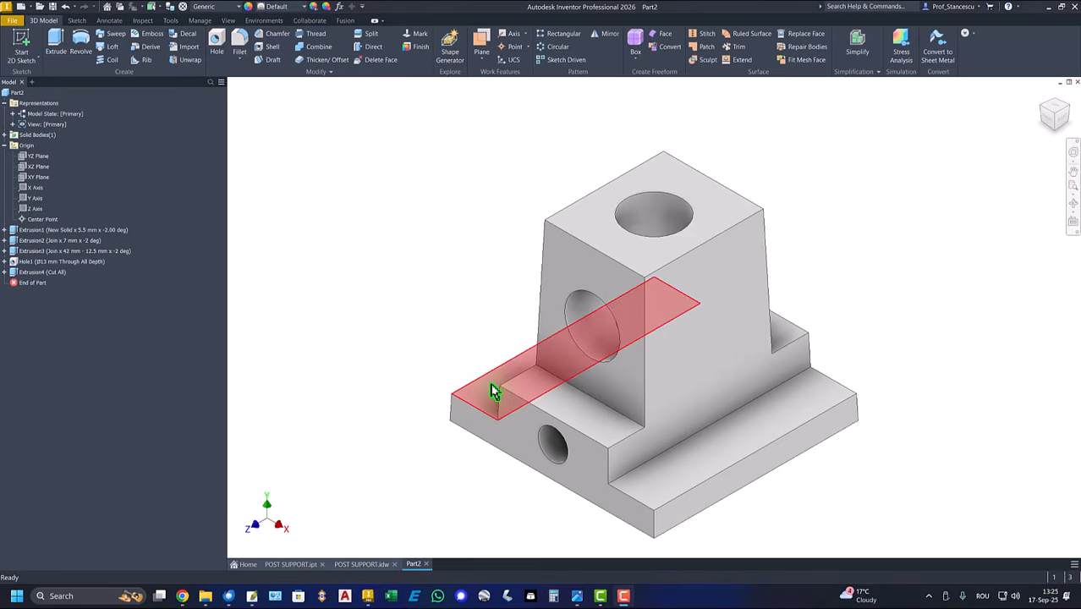
- Sketch a center rectangle 38.5 by 38.5 mm on the base flange's upper face, centered on the origin
click(494, 391)
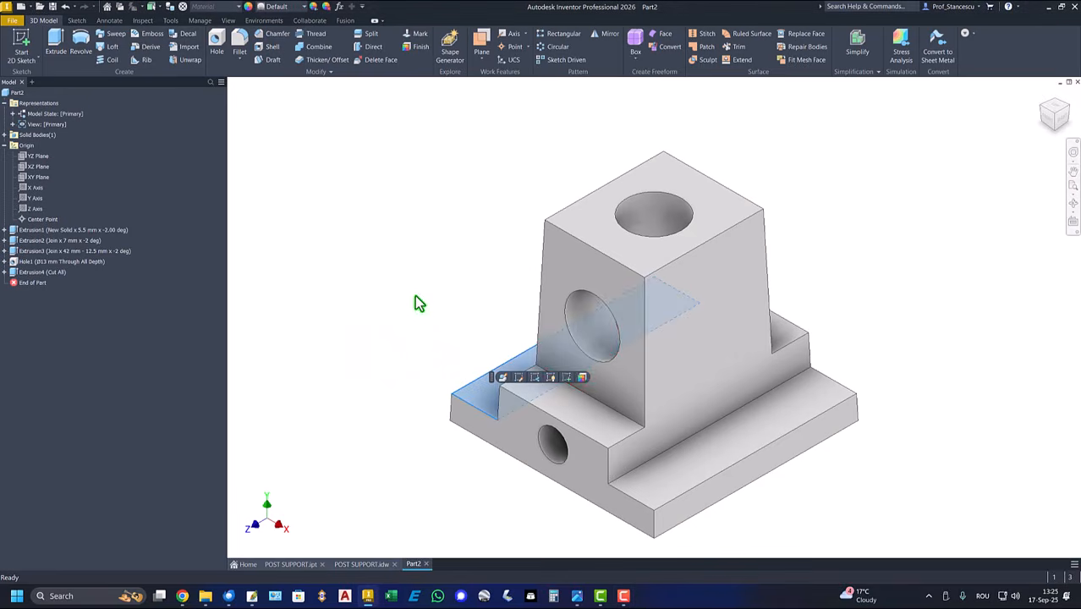
click(566, 378)
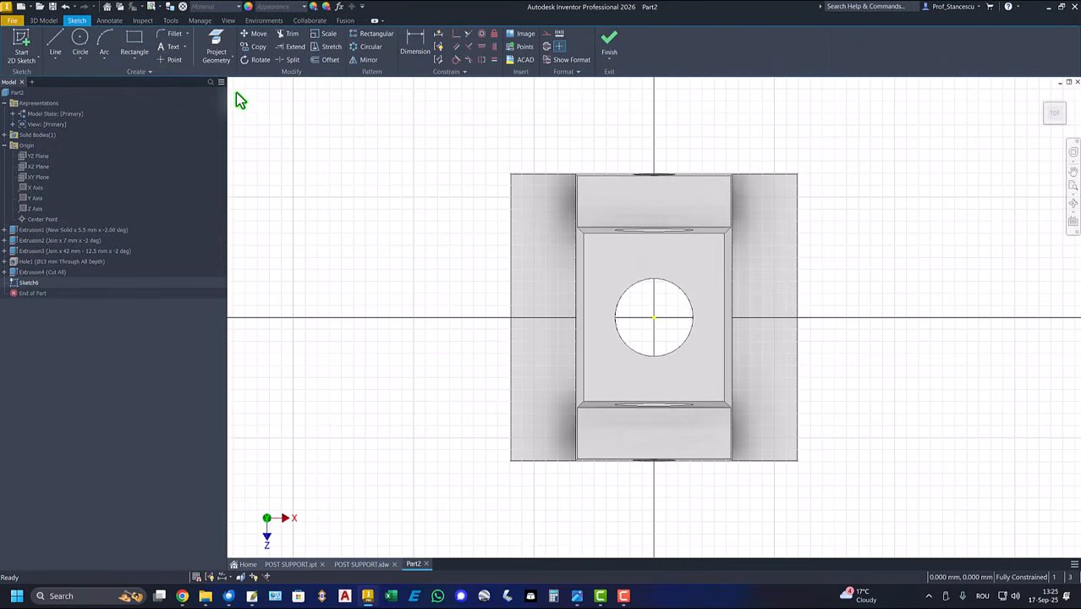
click(138, 65)
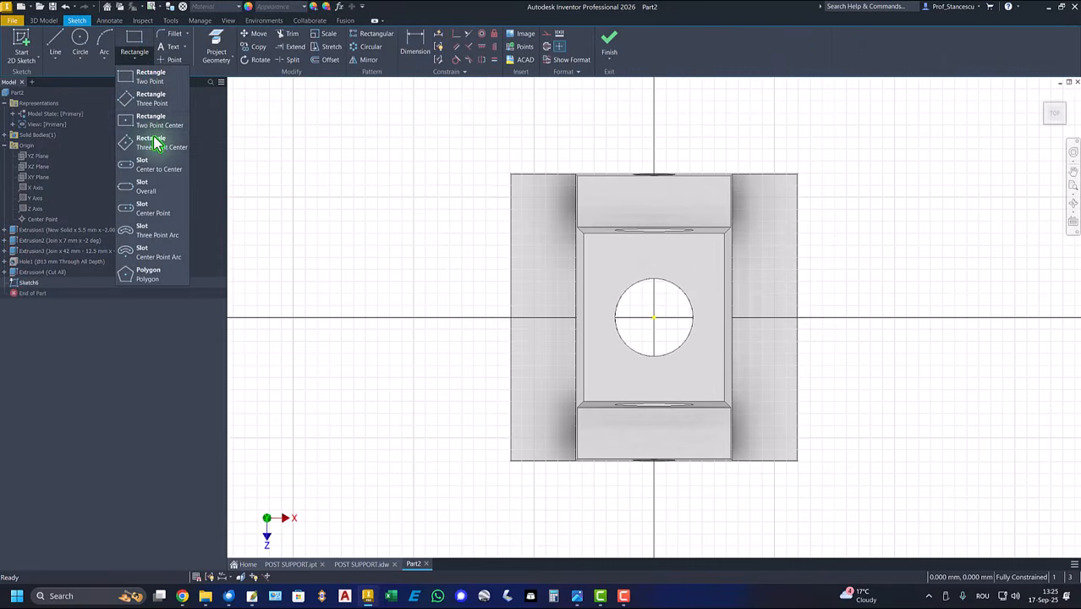
click(148, 126)
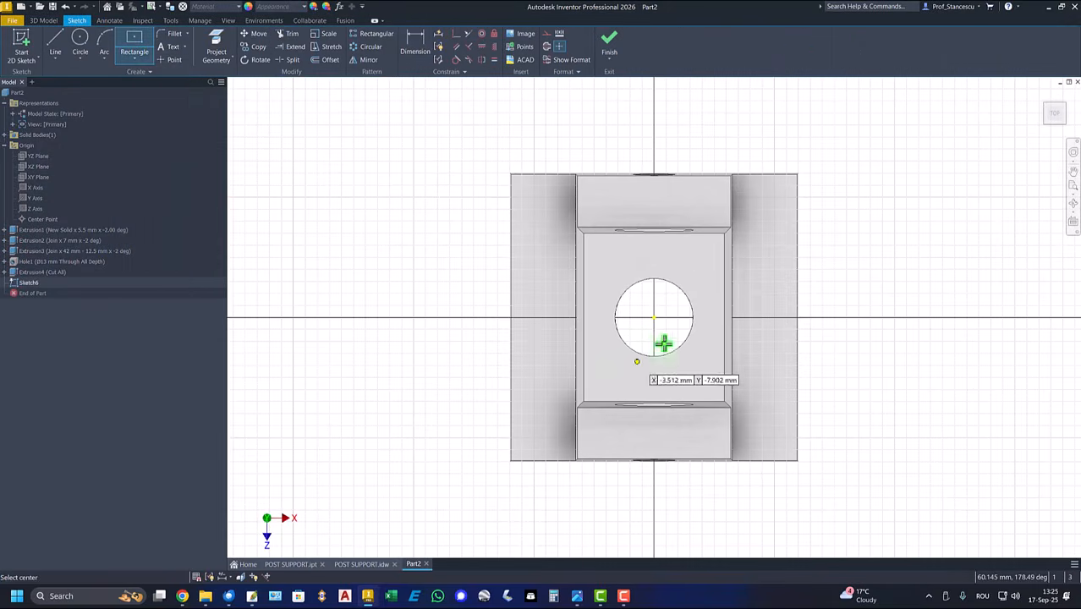
click(655, 317)
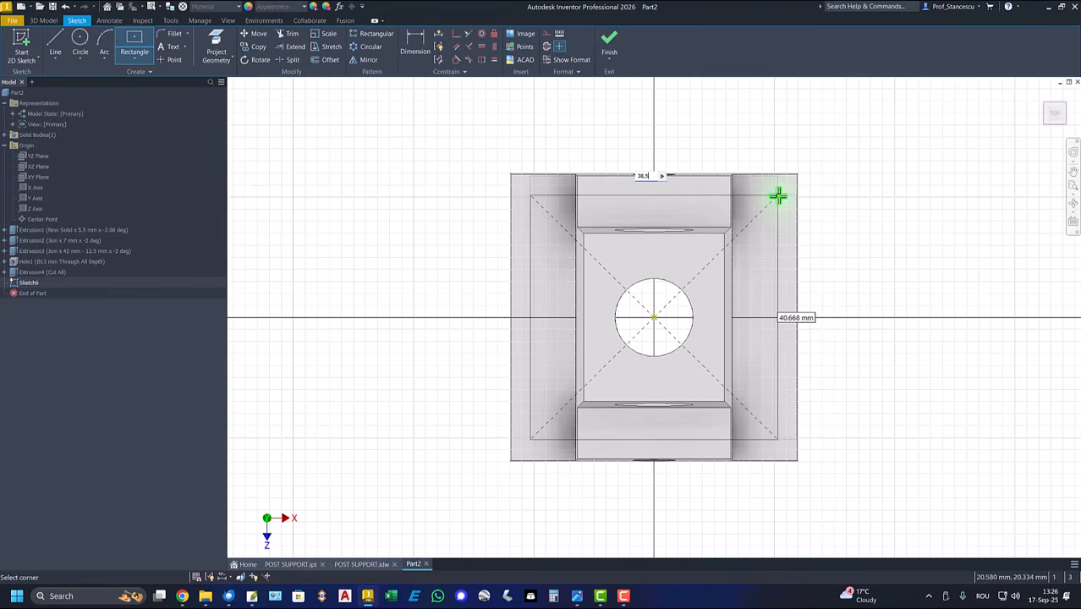
key(Tab)
text(3)
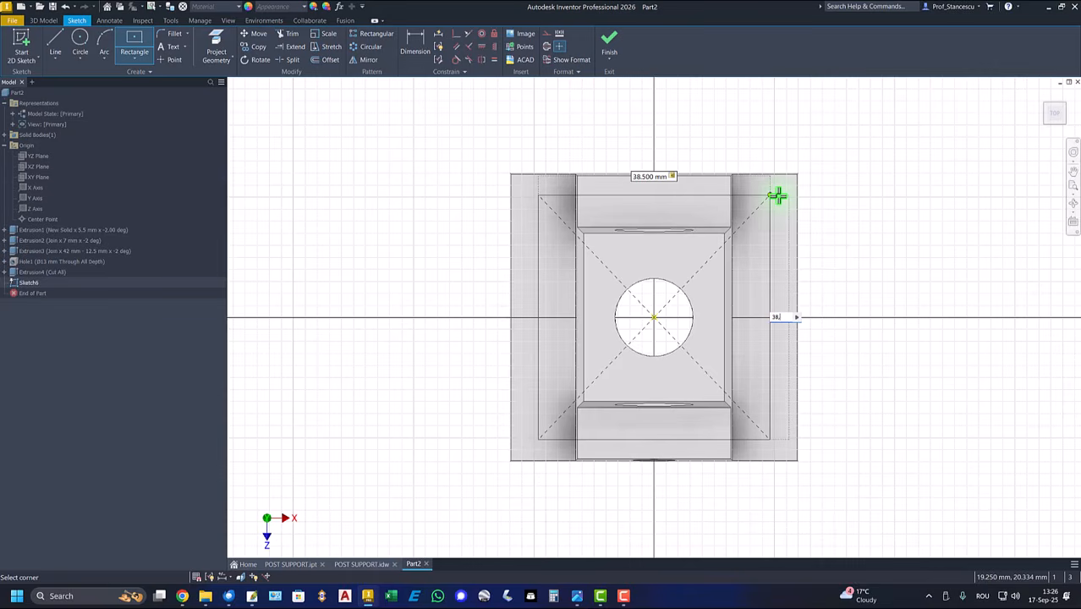
text(8.5)
key(Return)
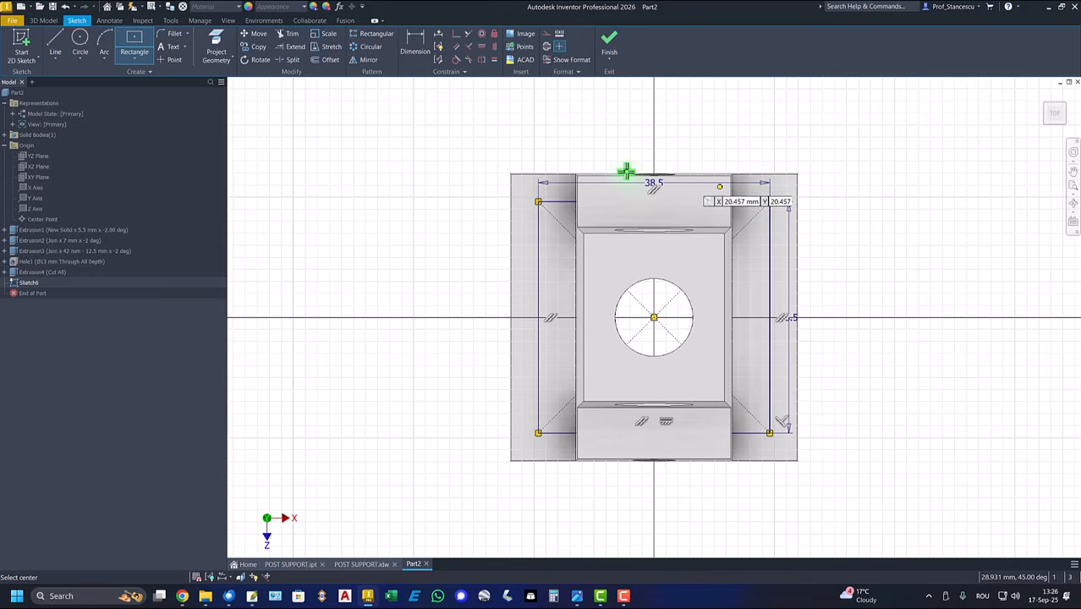
- Place a sketch point on each of the 38.5 mm square's four corners and finish the sketch
click(169, 60)
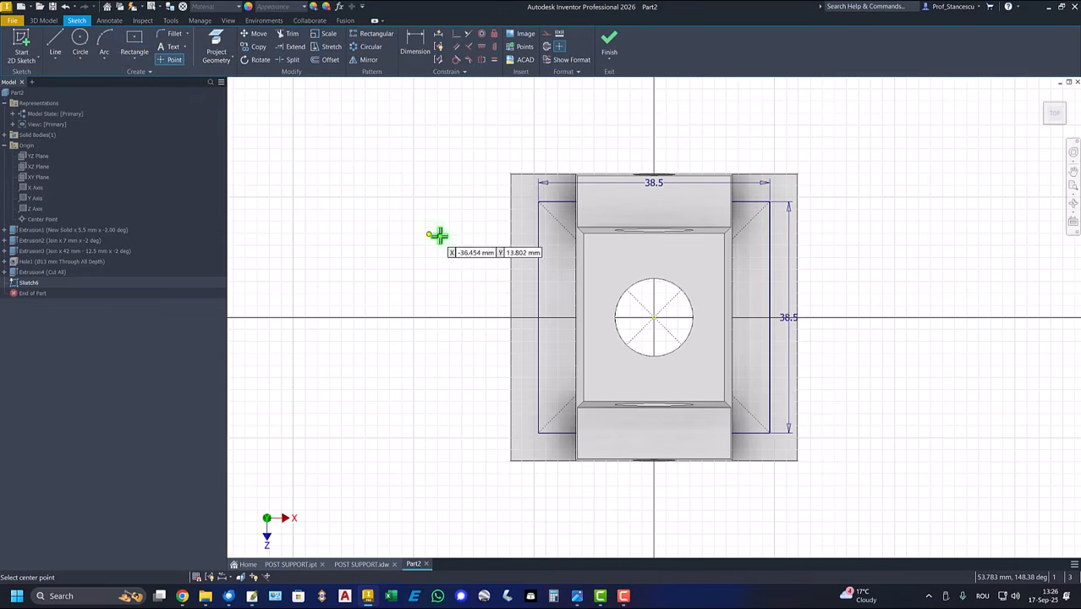
click(538, 202)
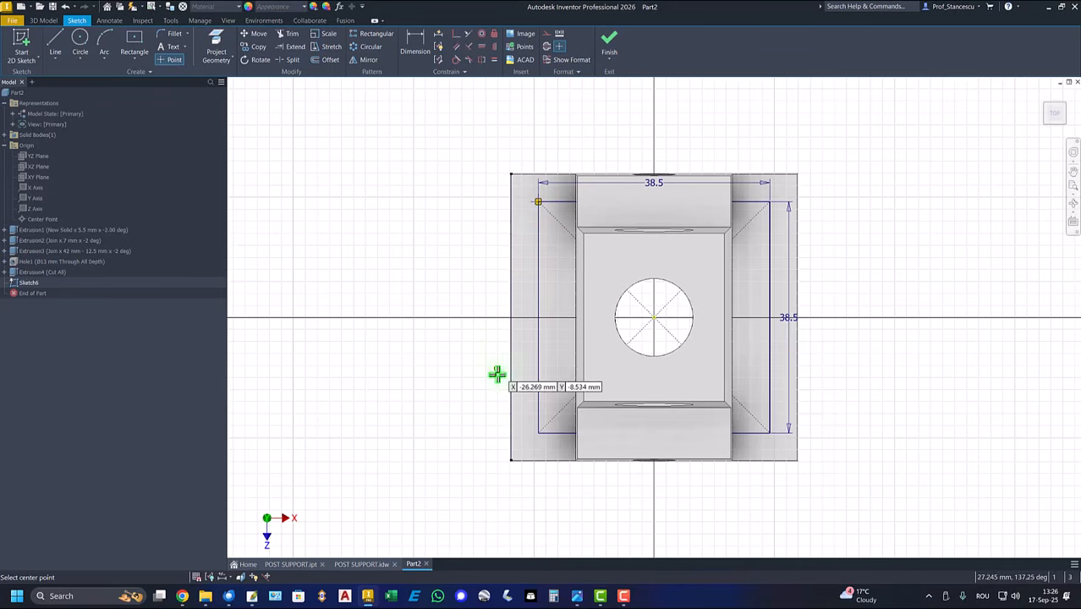
click(538, 433)
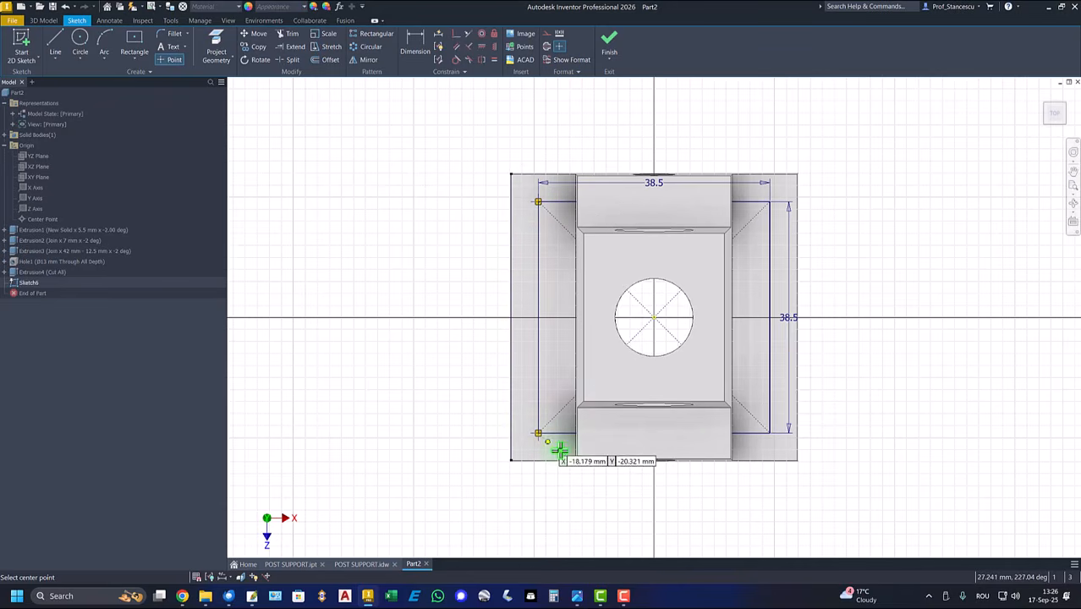
click(769, 433)
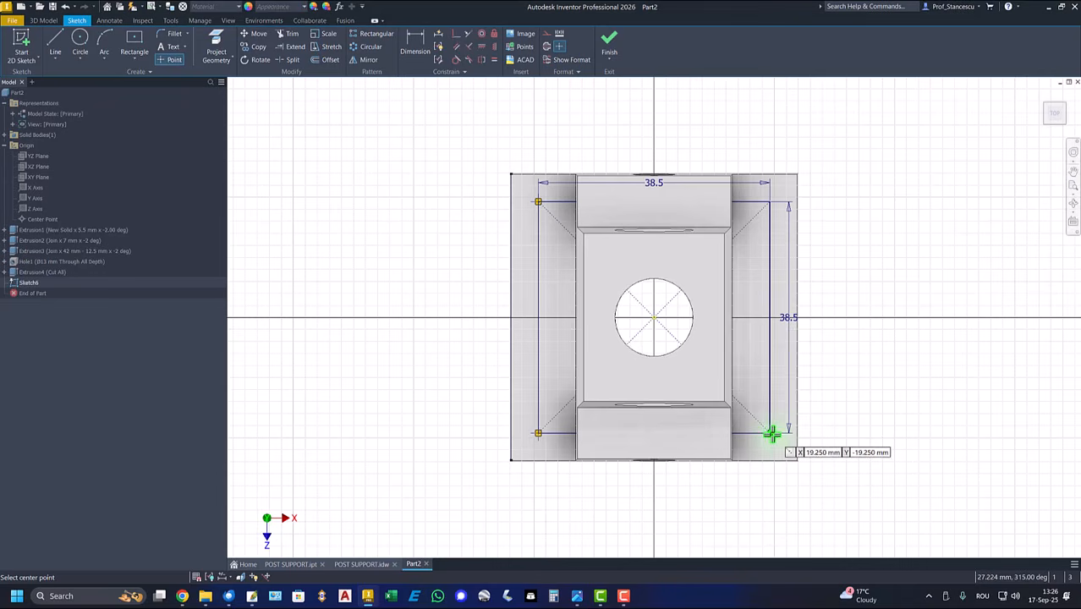
click(768, 201)
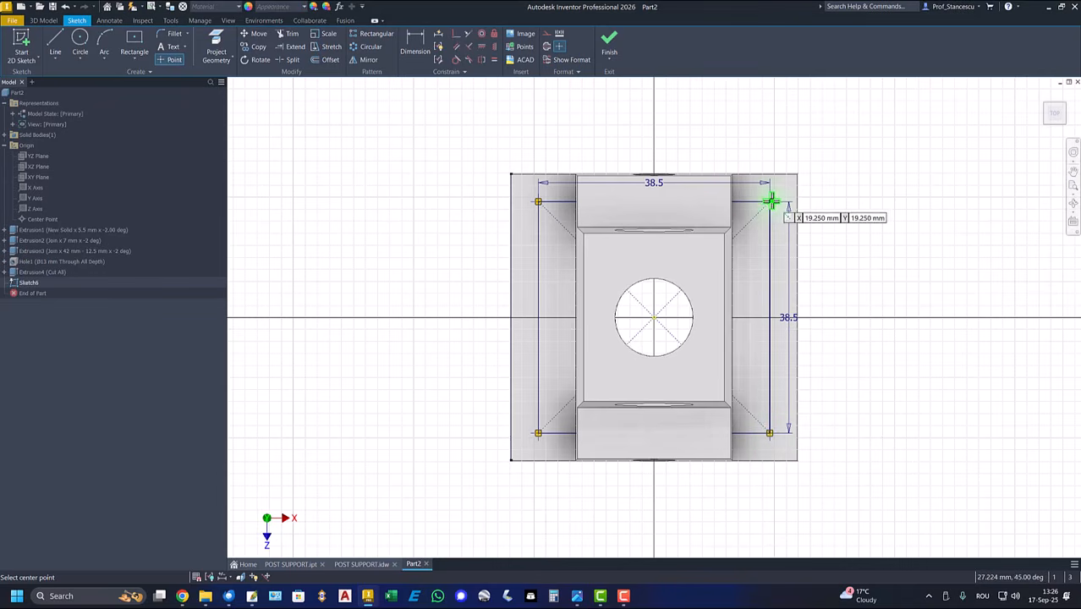
click(609, 43)
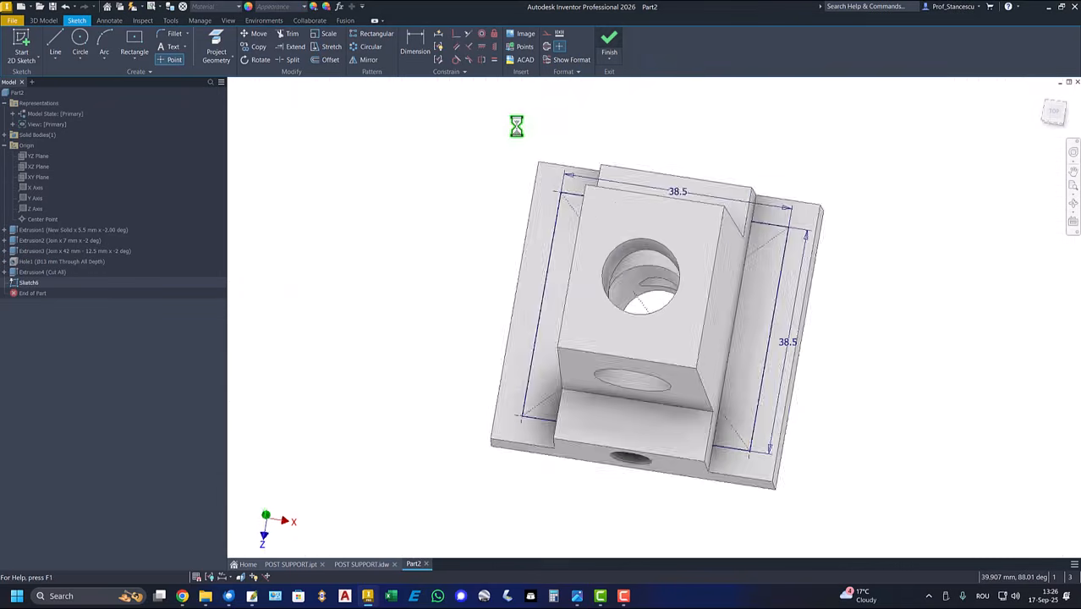
- Create 4.5 mm diameter through-all holes at the four corner points of the base
click(216, 44)
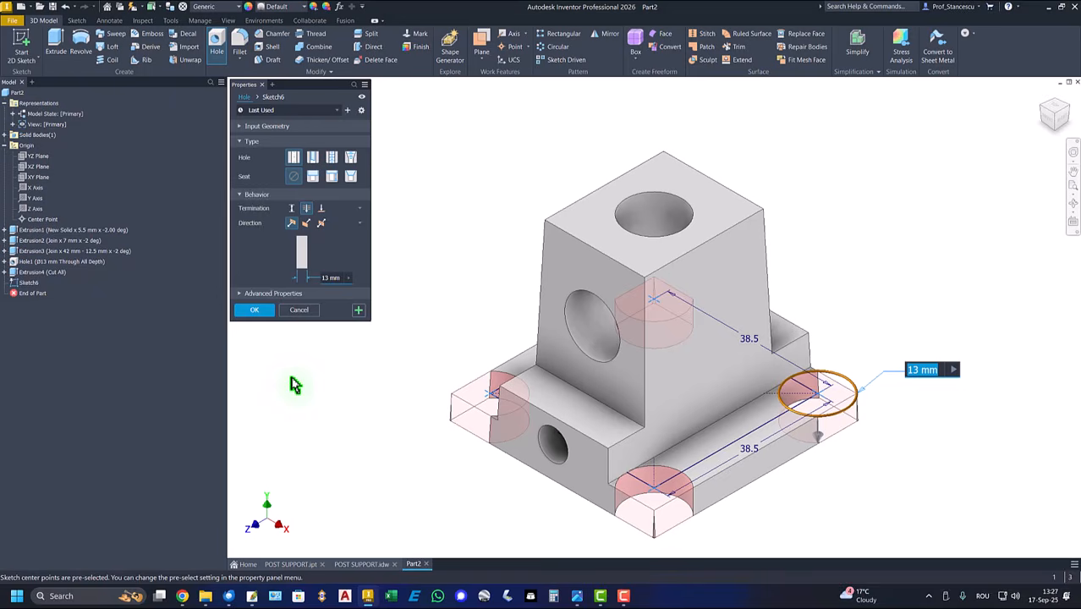
text(4,5)
key(Return)
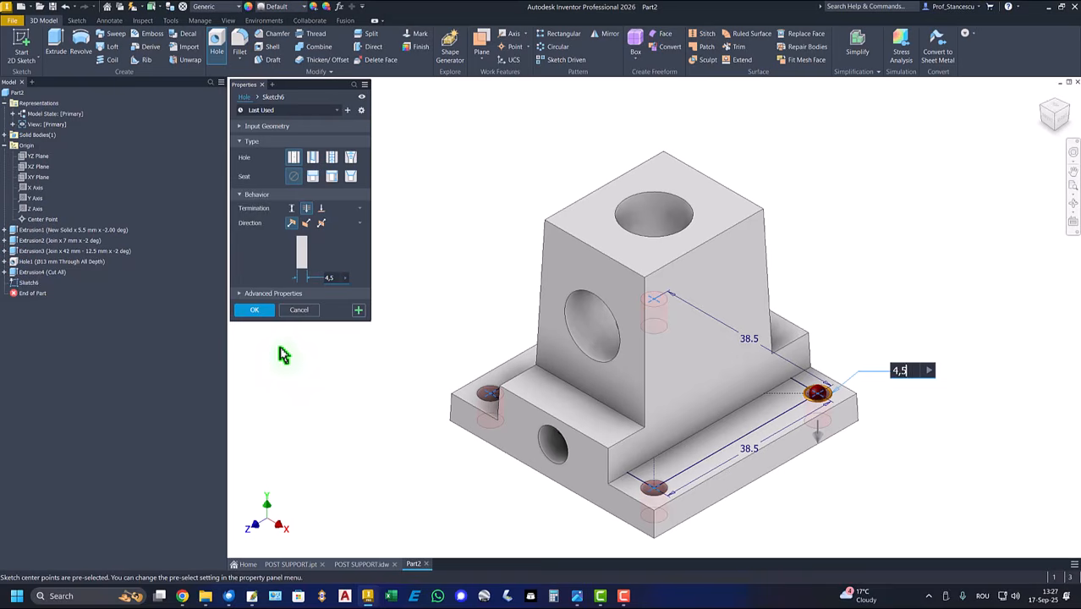
click(258, 309)
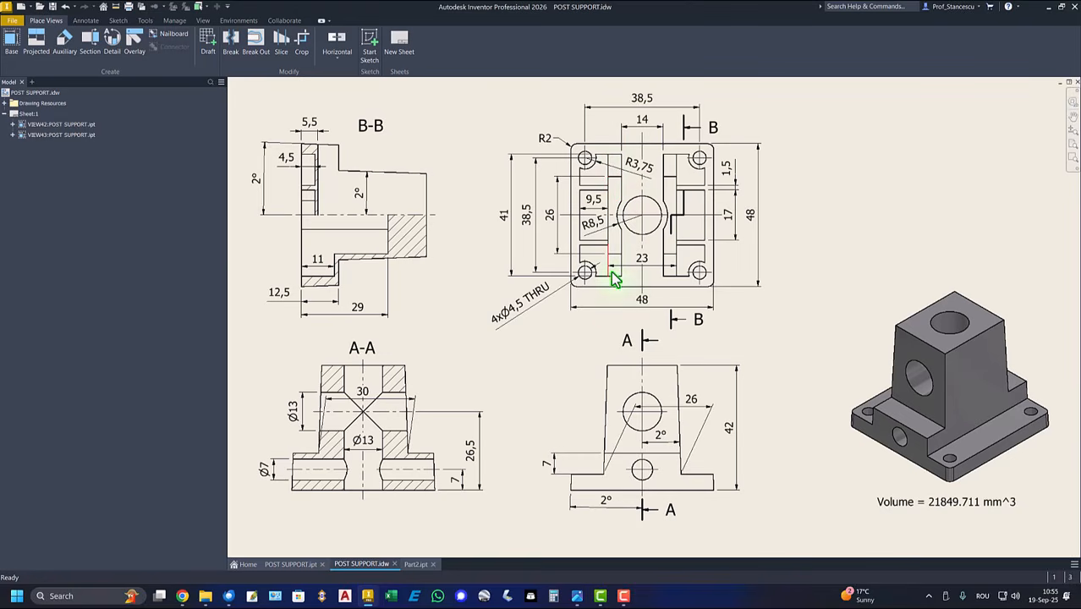
- Examine the underside pockets in the finished POST SUPPORT.ipt model and their dimensions in the POST SUPPORT.idw drawing
click(300, 568)
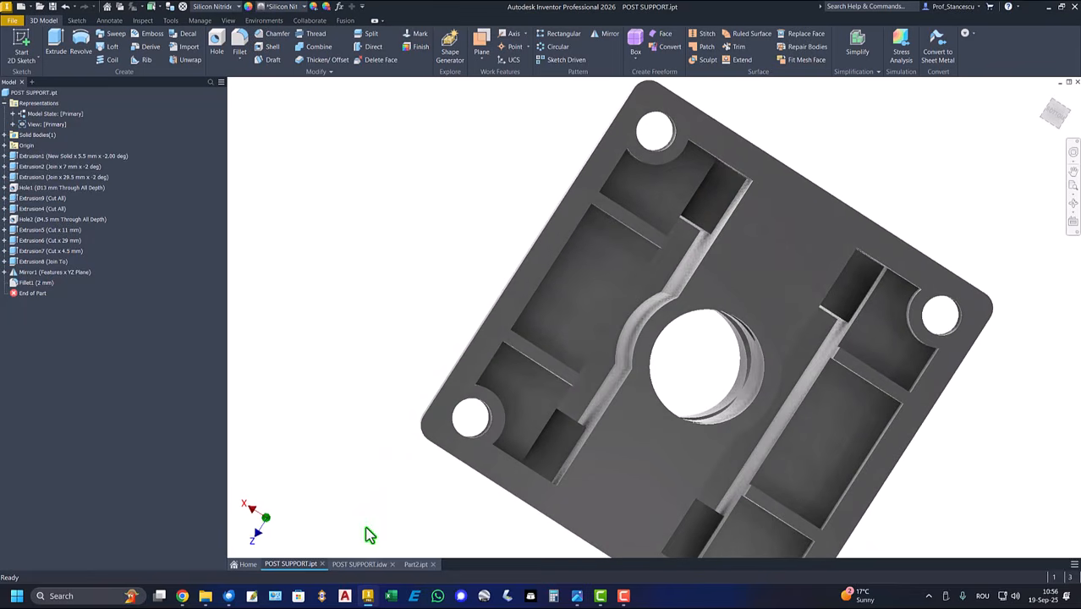
key(F6)
click(375, 564)
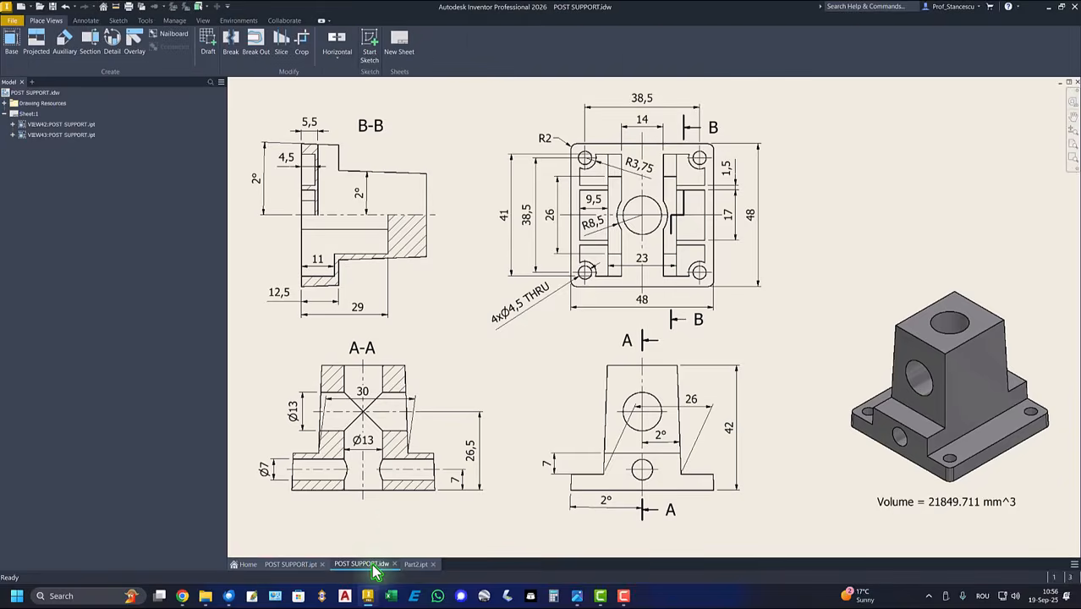
click(504, 222)
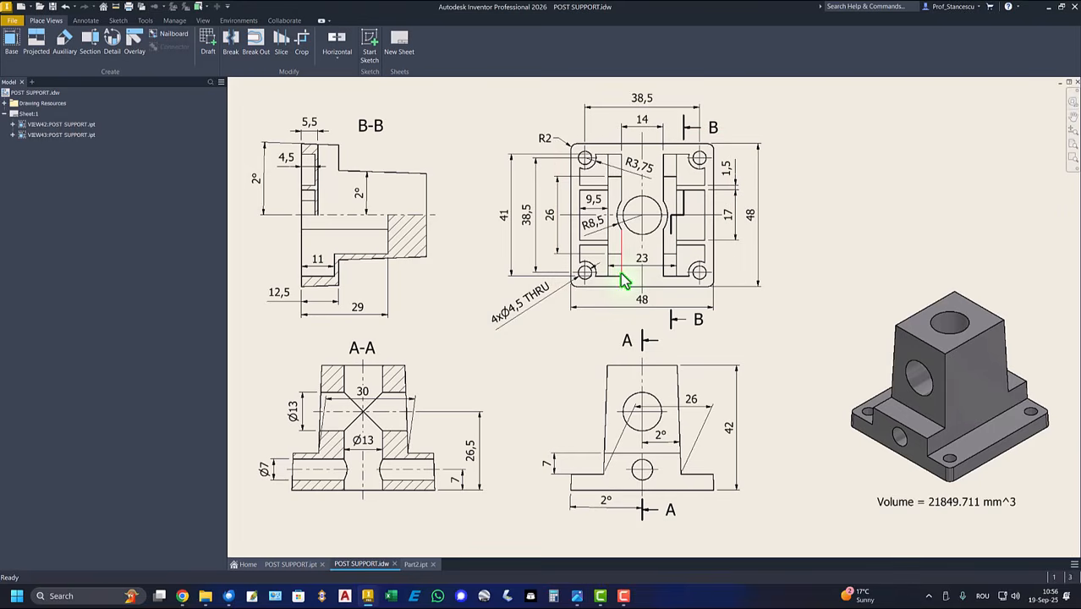
click(642, 265)
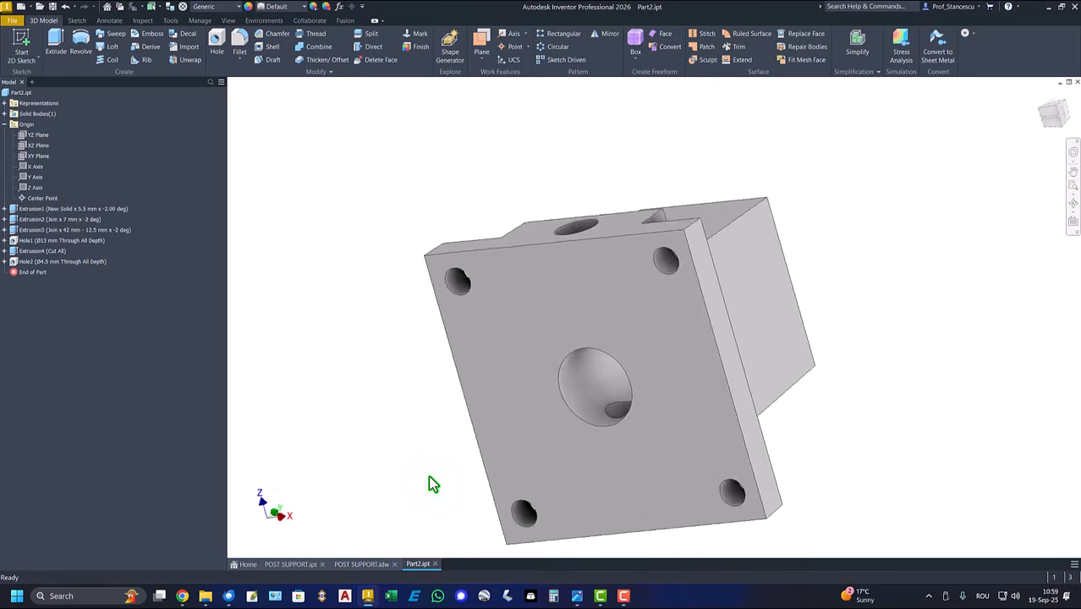
- Start a sketch on the base's underside in Part2 and draw a vertical rectangle (23-14)/2 mm wide and 41 mm high beside the central hole
click(589, 280)
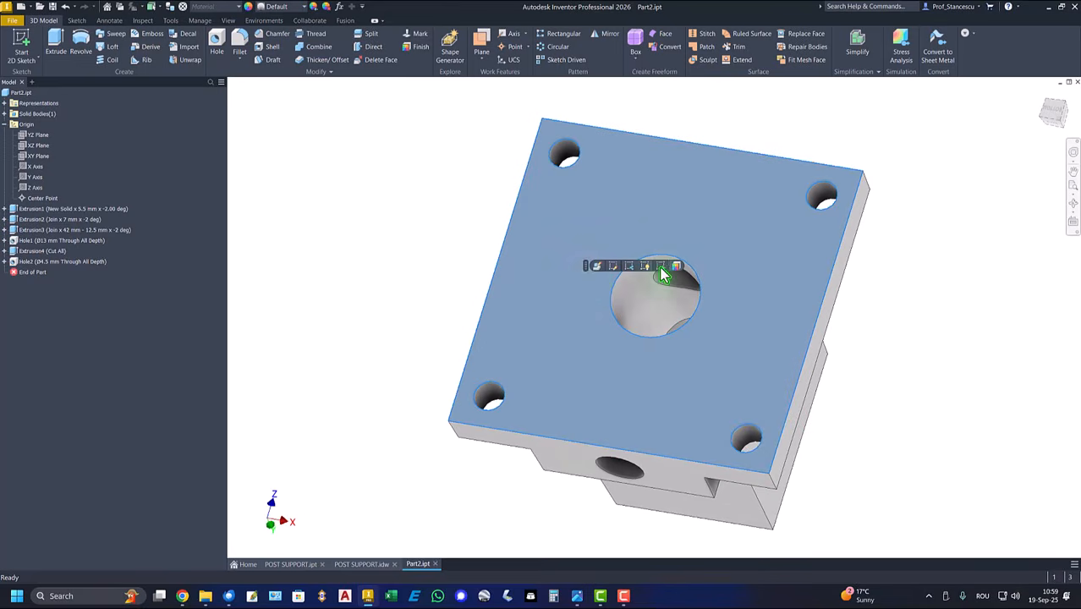
click(661, 267)
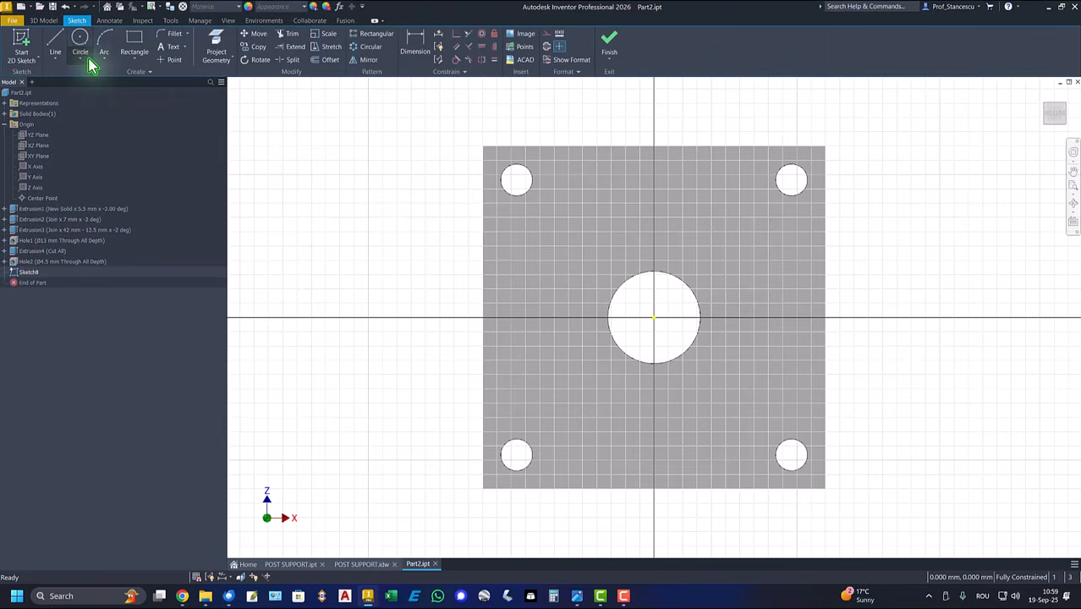
click(136, 44)
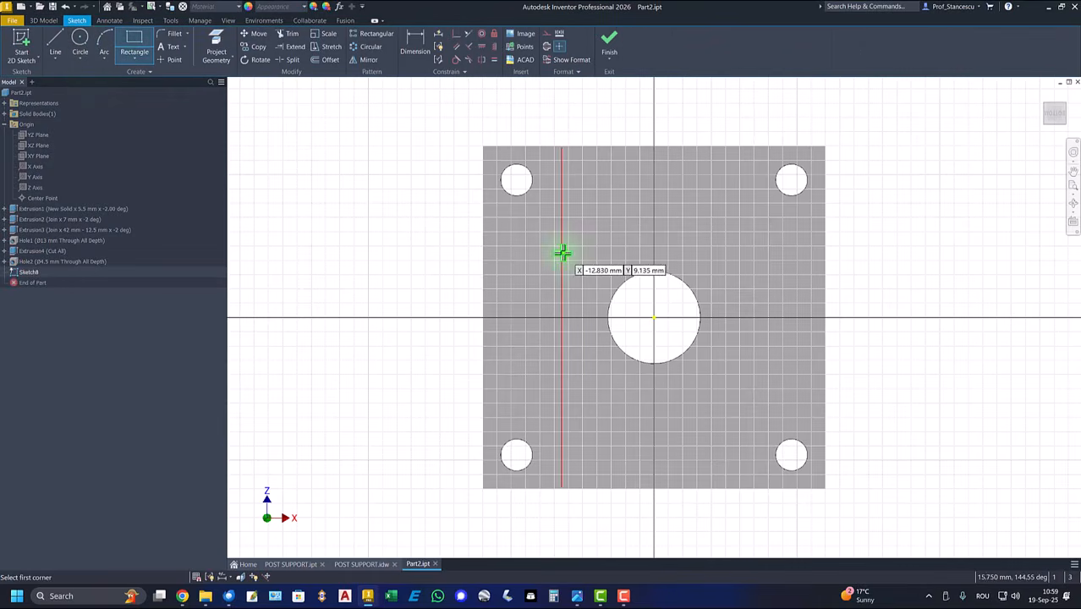
click(549, 230)
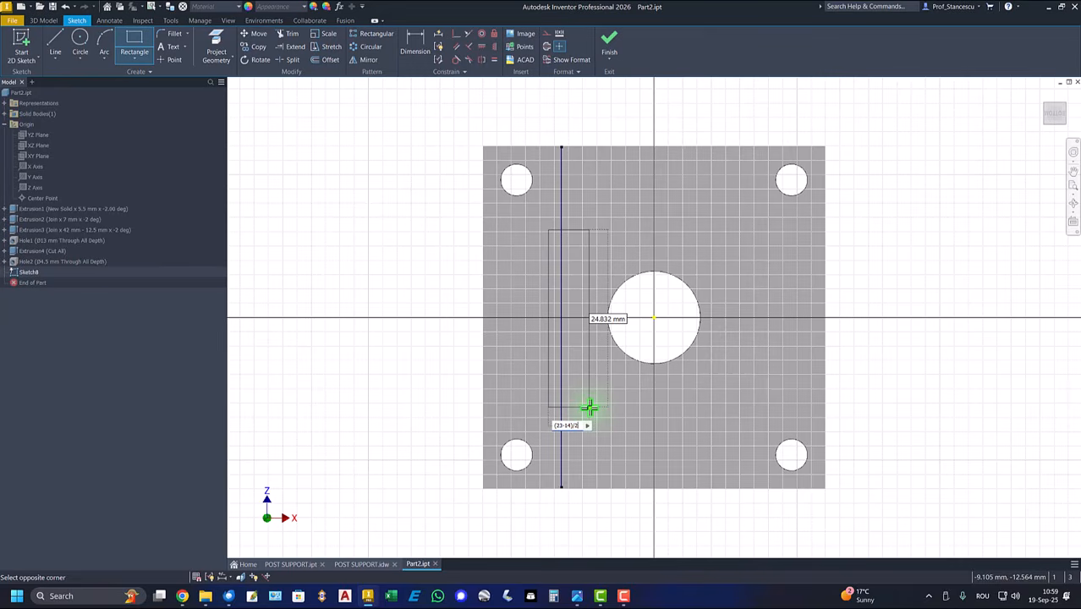
key(Tab)
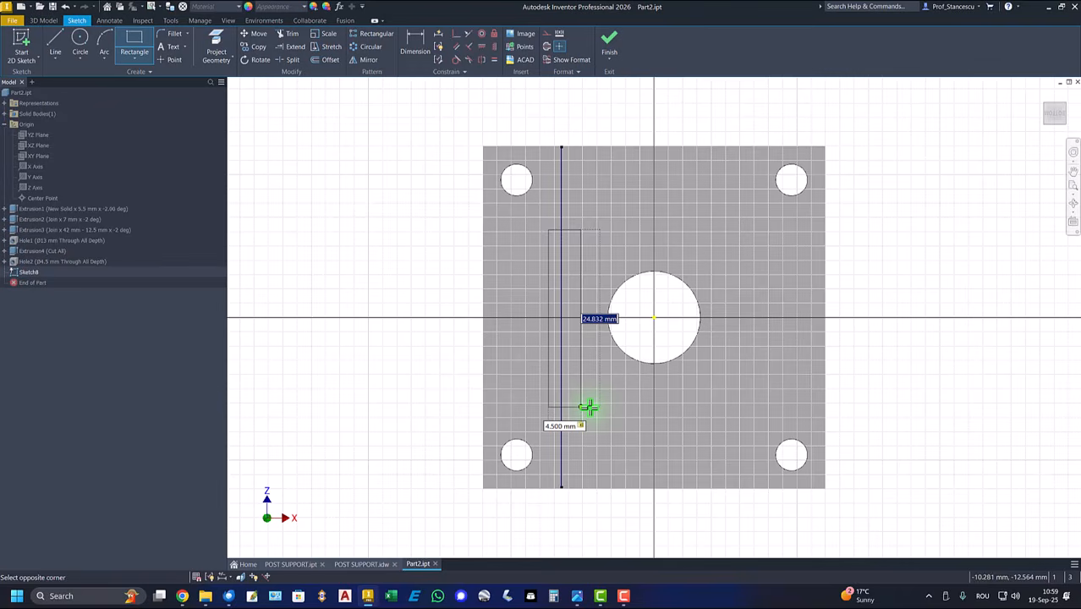
text(41)
key(Return)
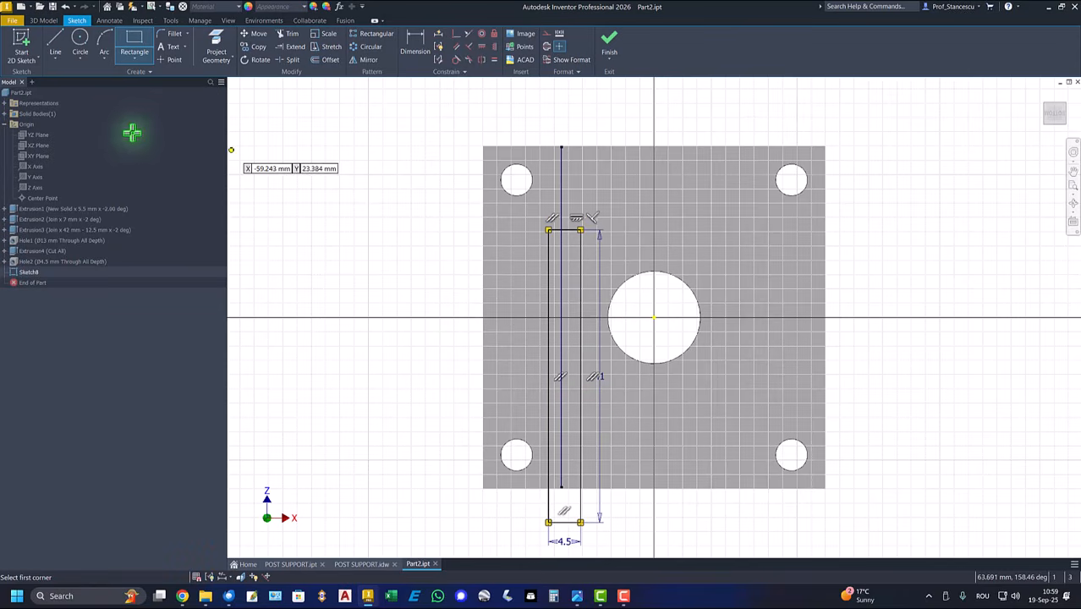
- Draw a circle of 8.5 mm radius centered on the origin, around the central hole
click(80, 40)
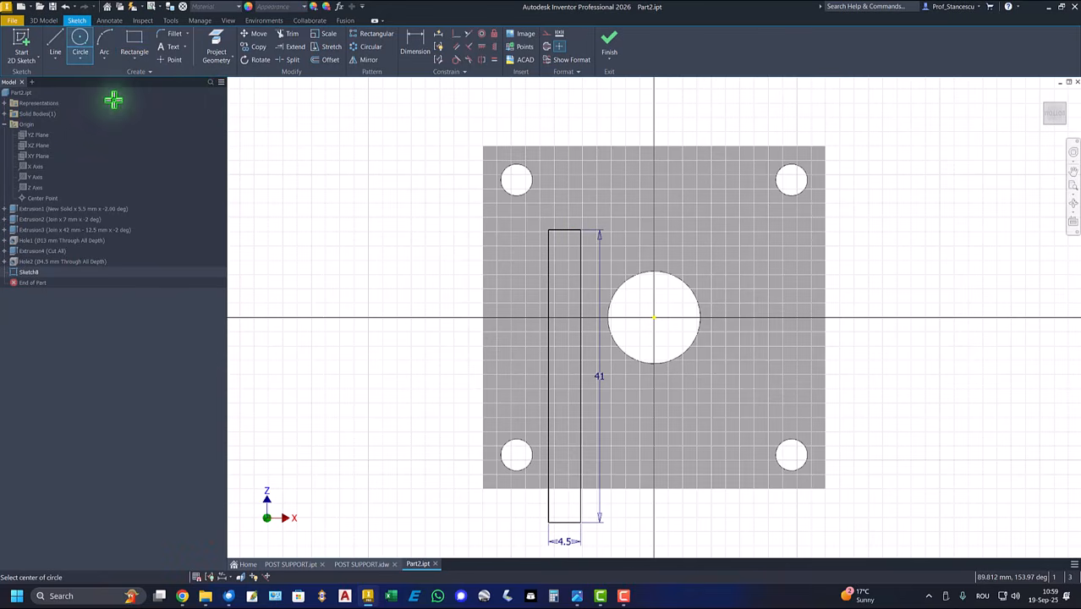
click(654, 318)
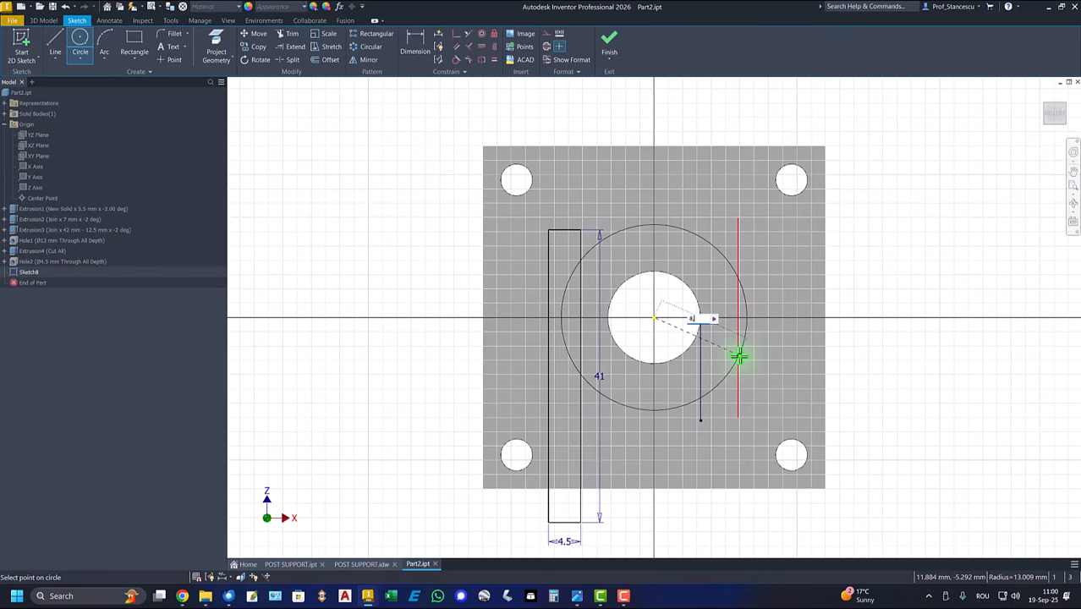
key(Return)
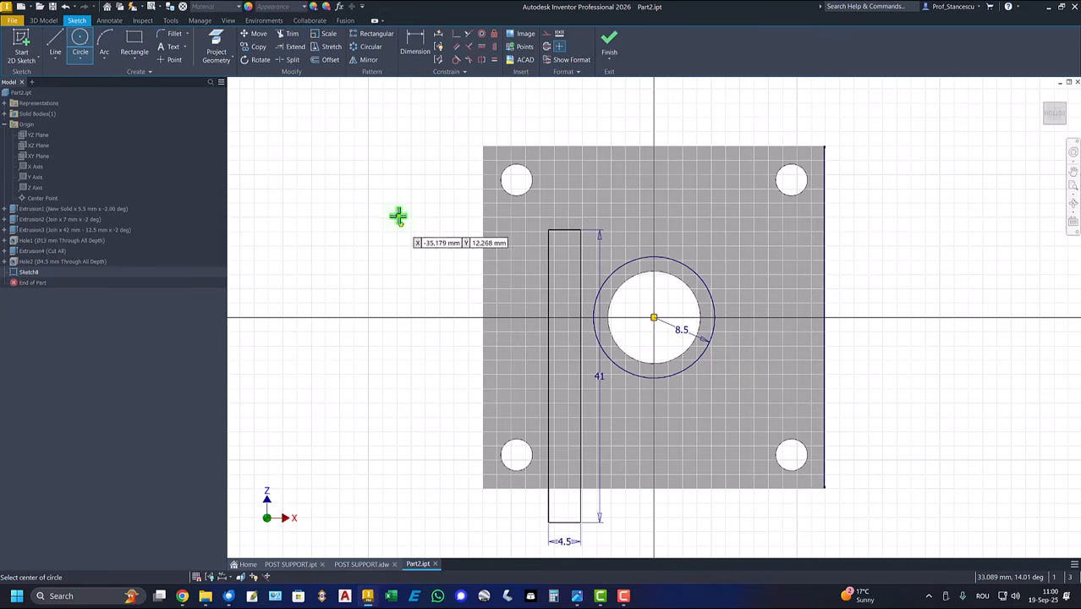
- Apply a horizontal constraint between the midpoint of the rectangle's outer long side and the origin
click(481, 46)
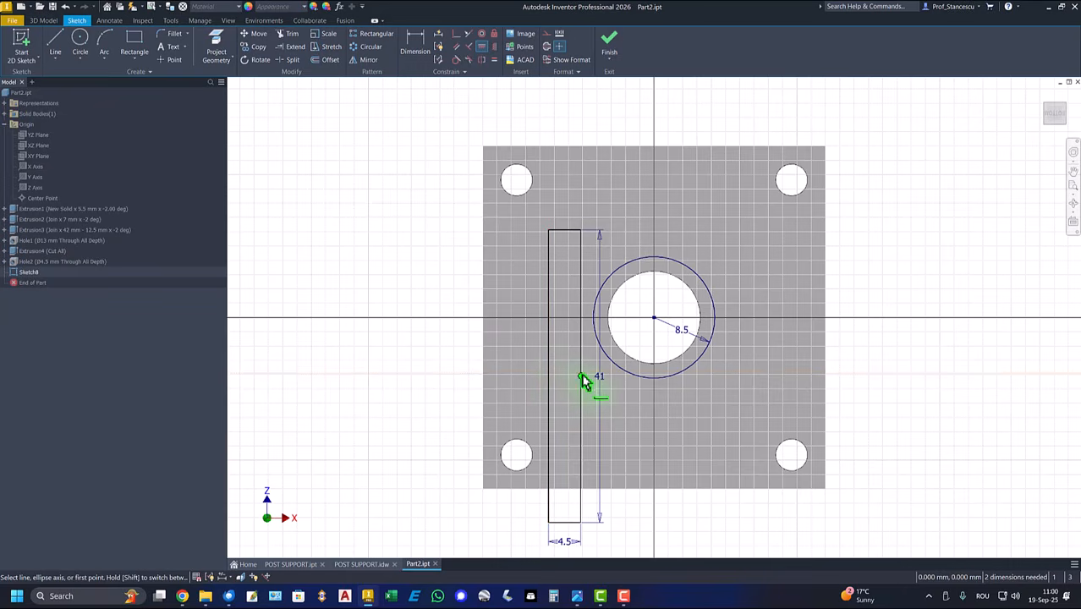
click(548, 377)
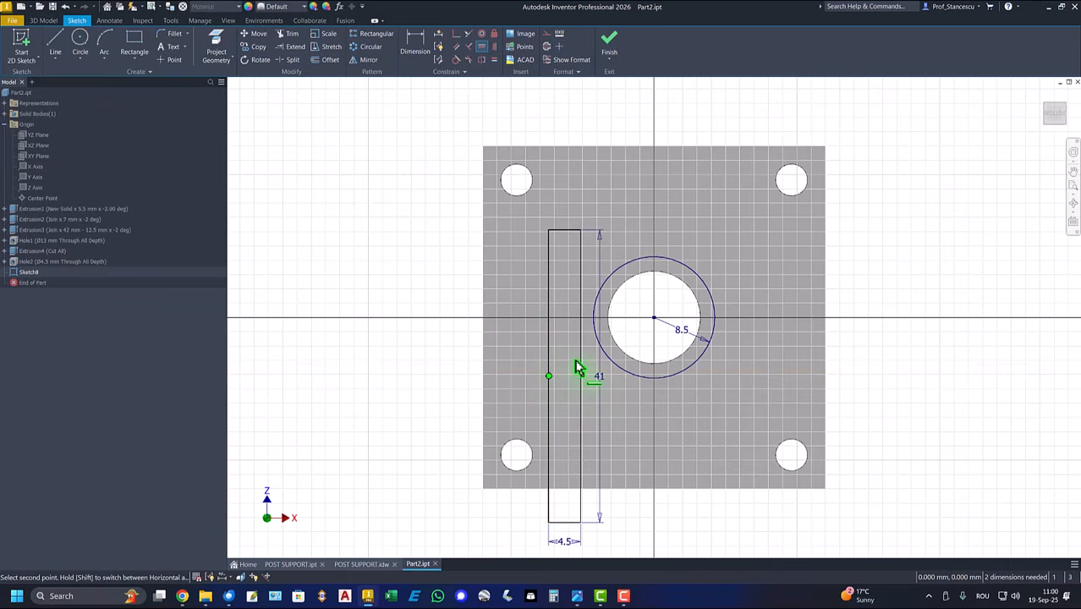
click(656, 320)
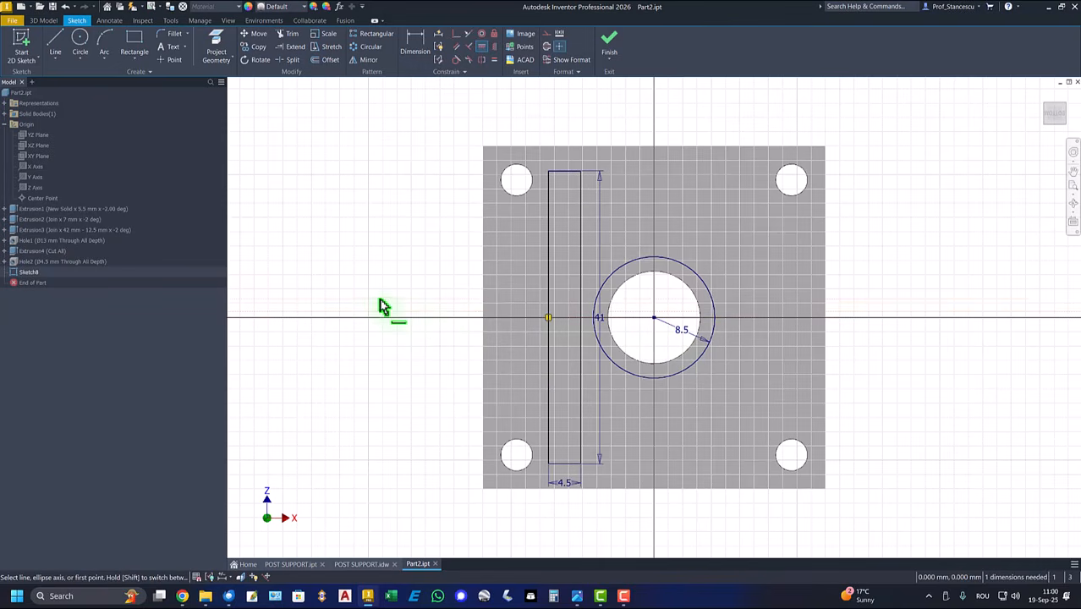
- Dimension the rectangle's inner long side 7 mm from the origin
click(414, 42)
click(583, 197)
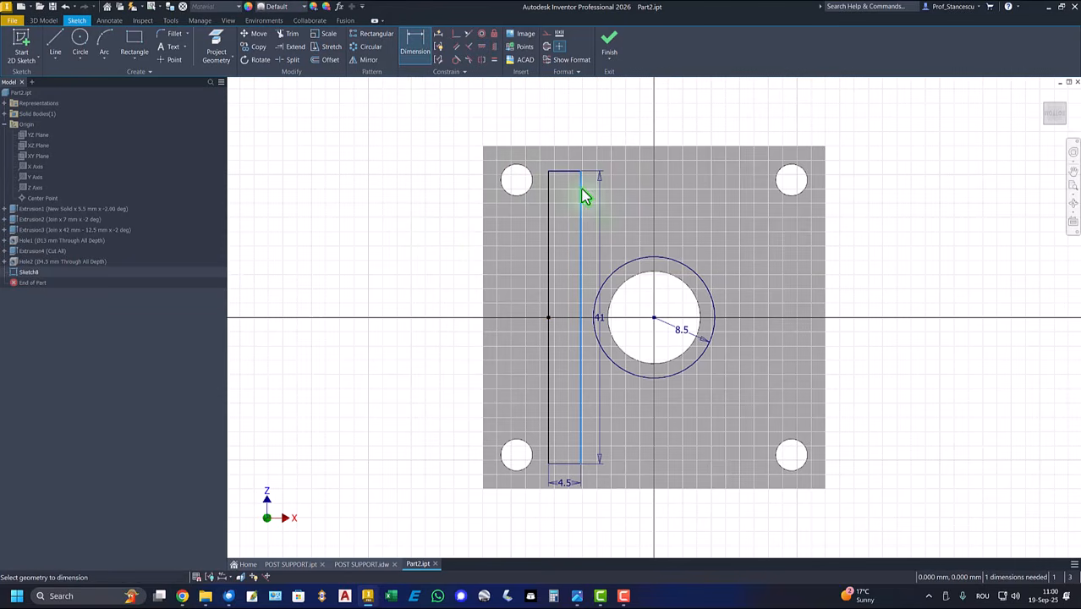
click(656, 317)
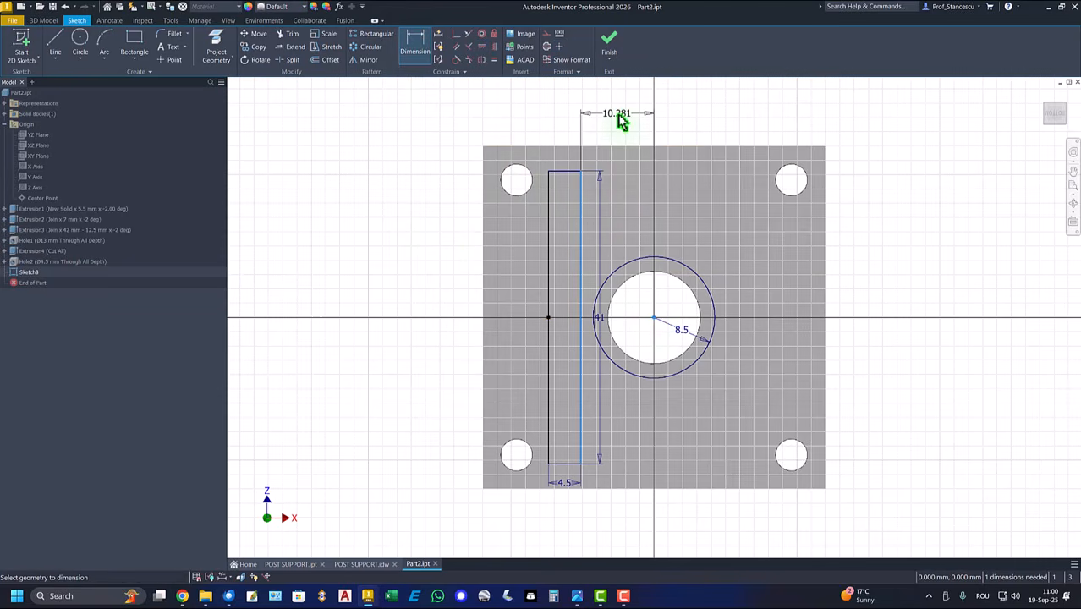
click(623, 121)
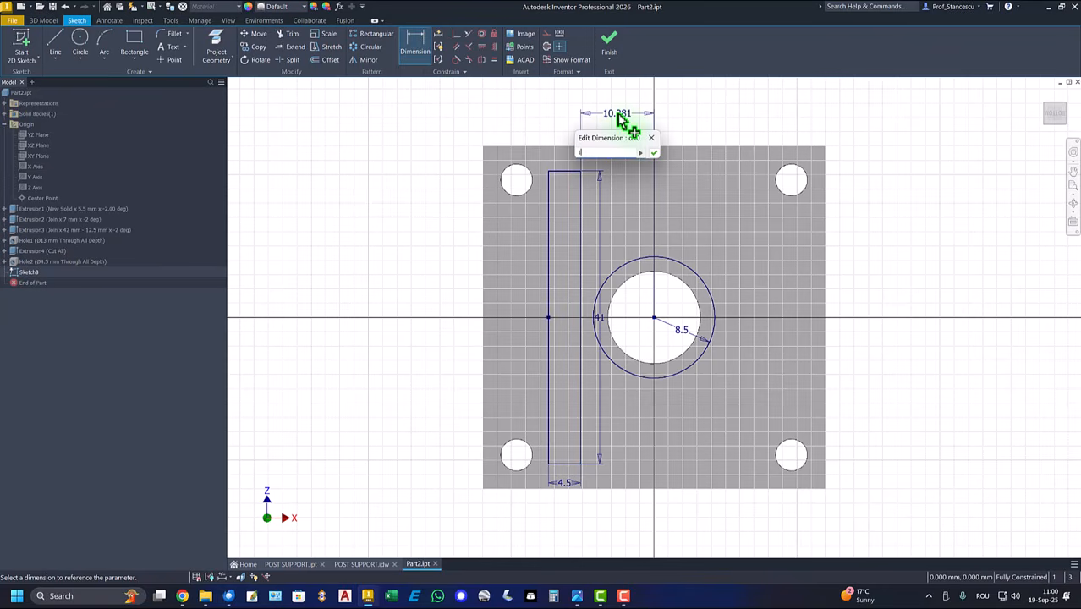
key(Return)
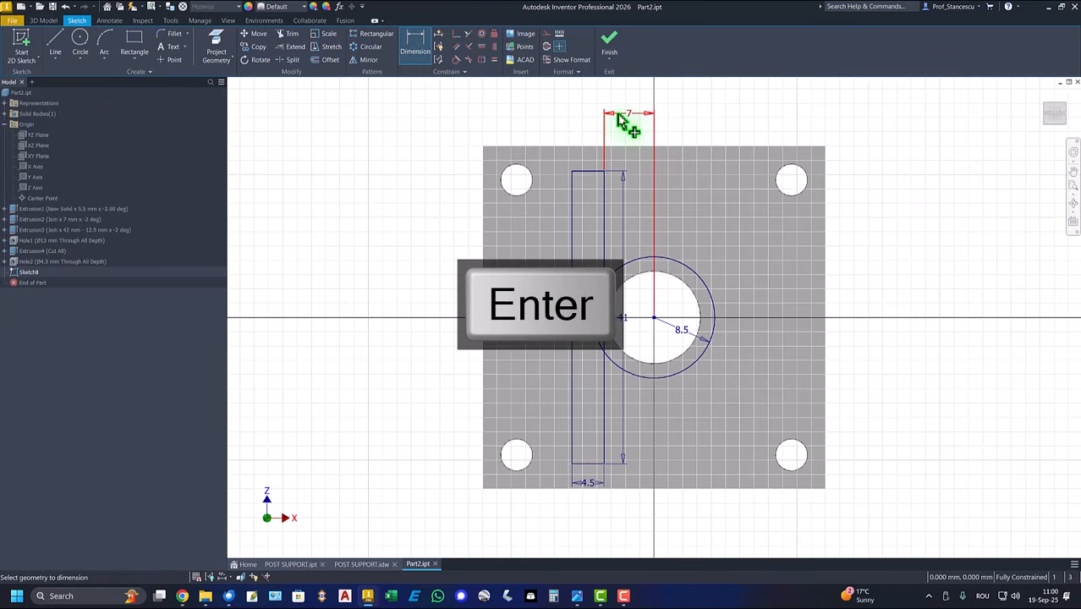
- Trim the circle outside the rectangle, and split and delete the inner long side's segment that spans the remaining arc
click(290, 34)
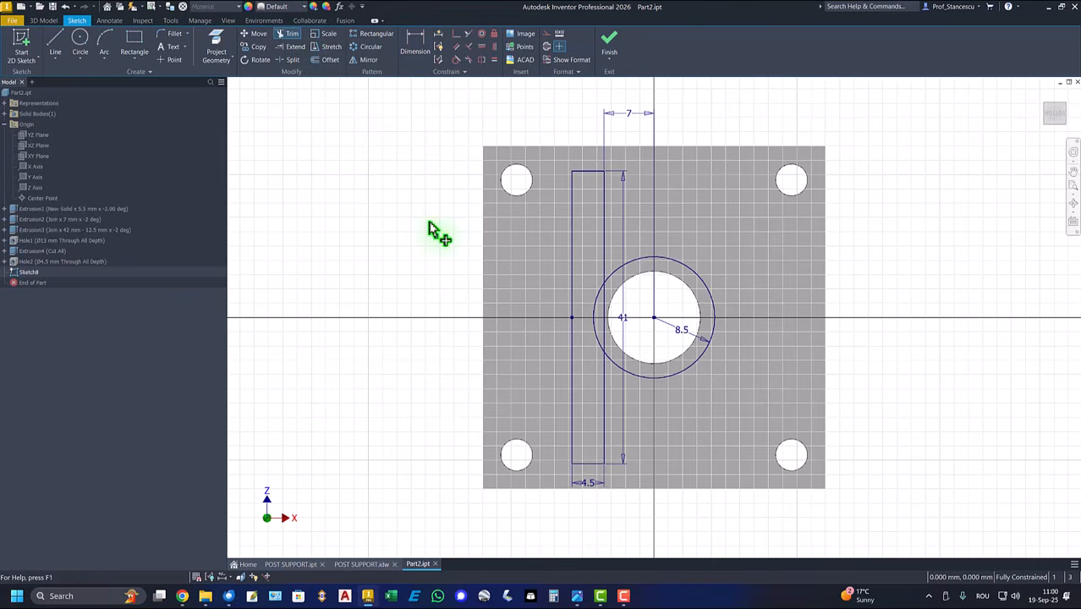
click(685, 268)
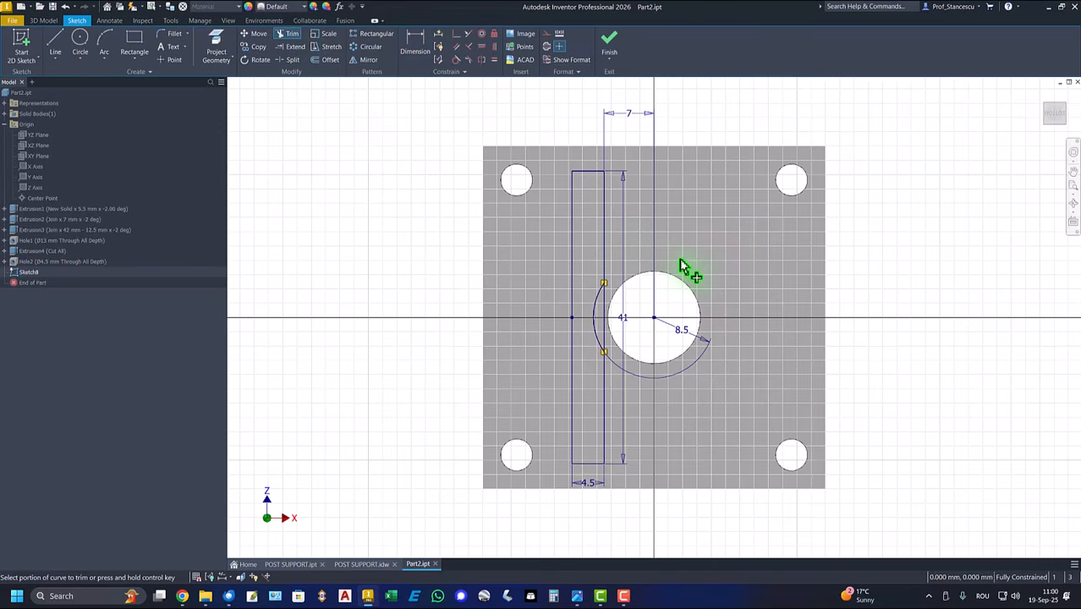
click(291, 60)
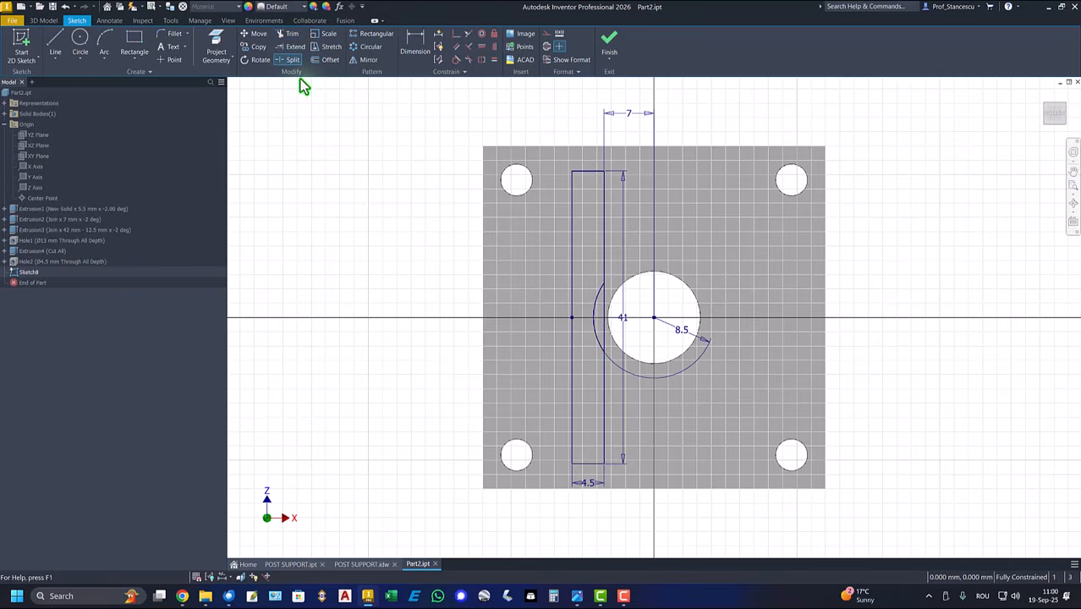
click(605, 312)
click(614, 345)
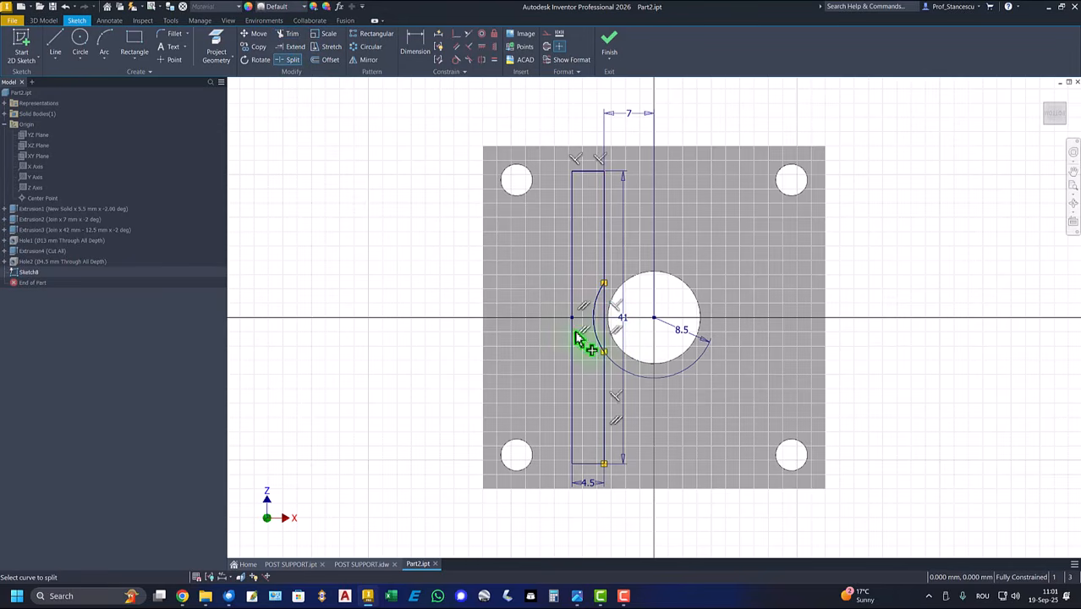
right_click(404, 270)
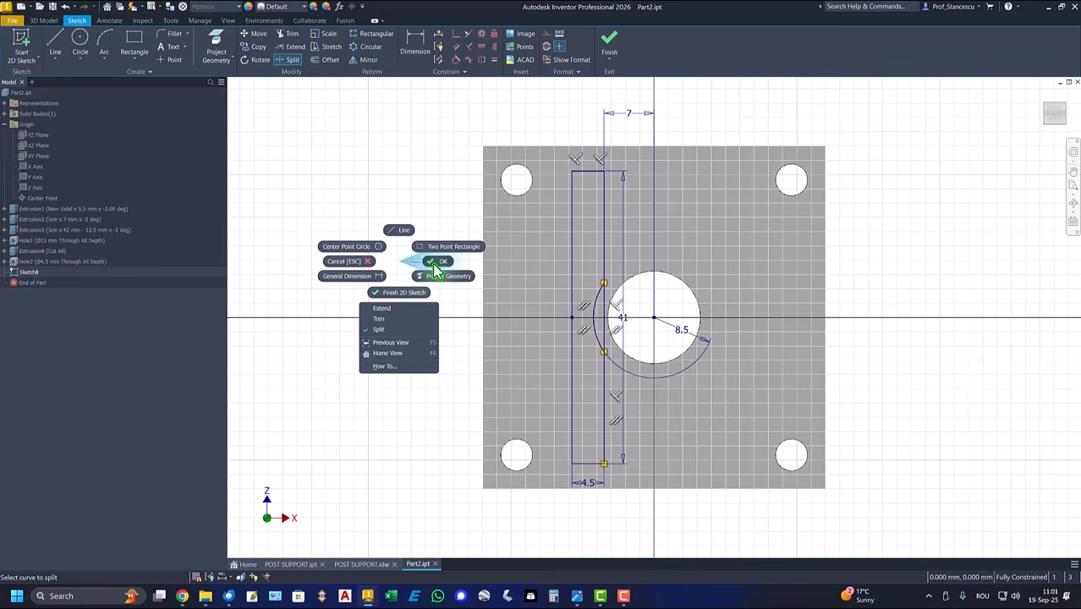
click(428, 271)
click(606, 309)
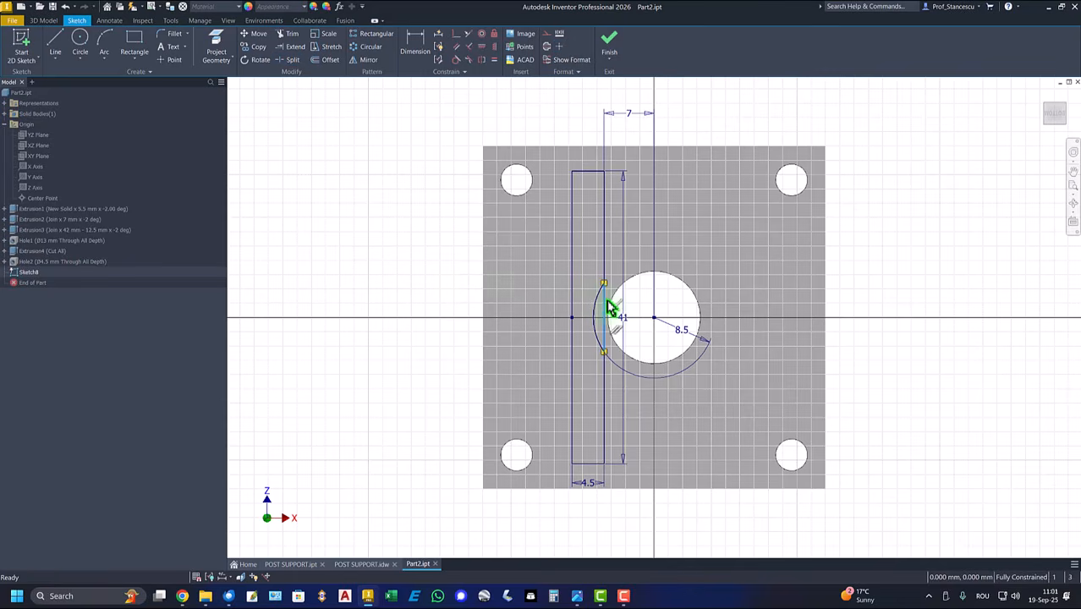
right_click(378, 249)
click(429, 251)
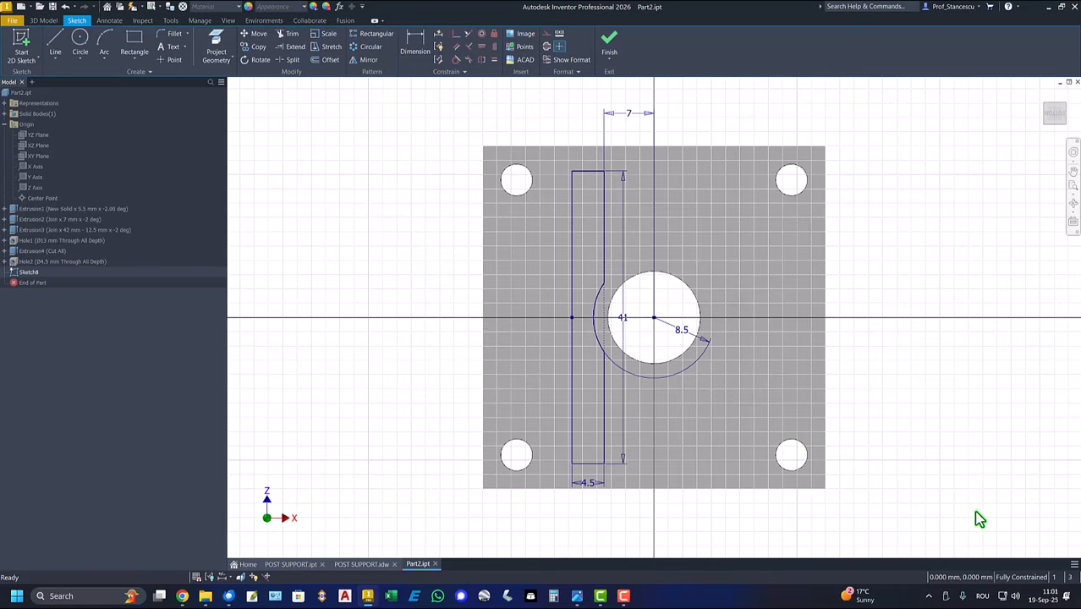
- Finish the sketch and extrude the notched slot profile 11 mm into the base as a cut
click(609, 48)
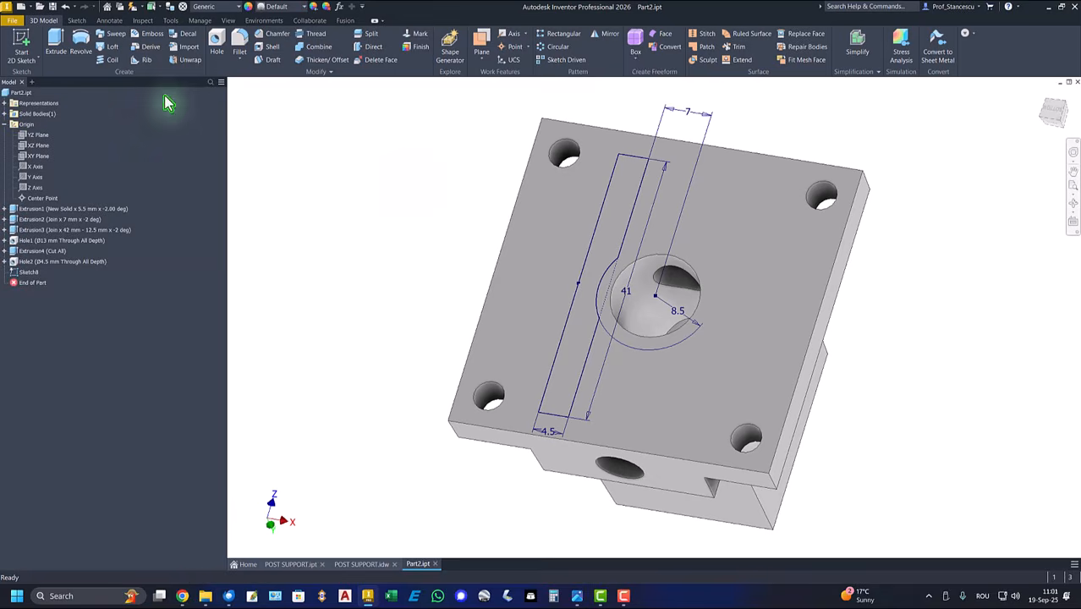
click(60, 41)
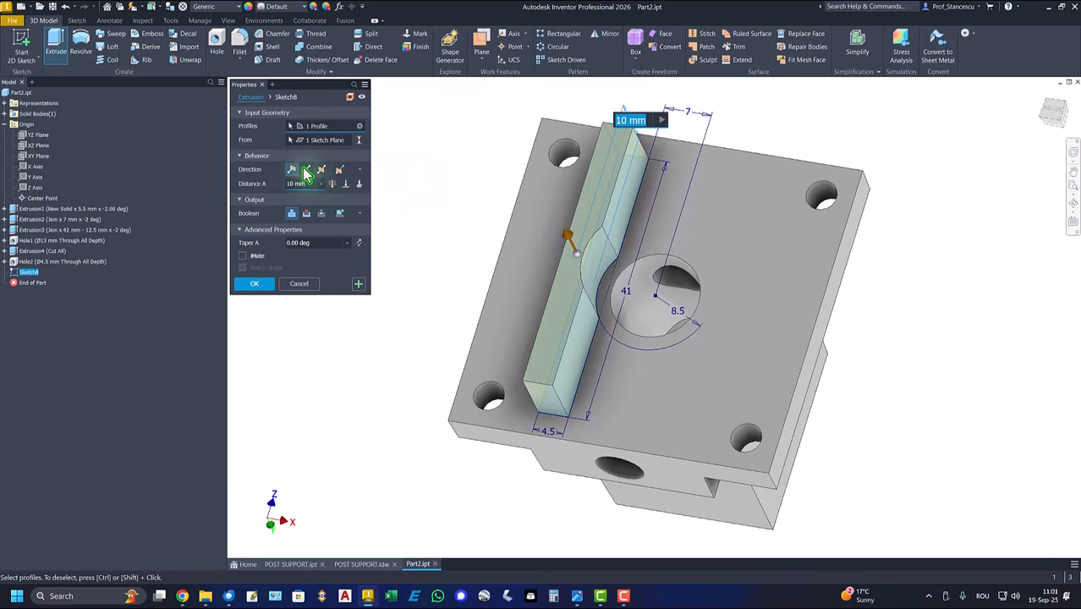
click(307, 171)
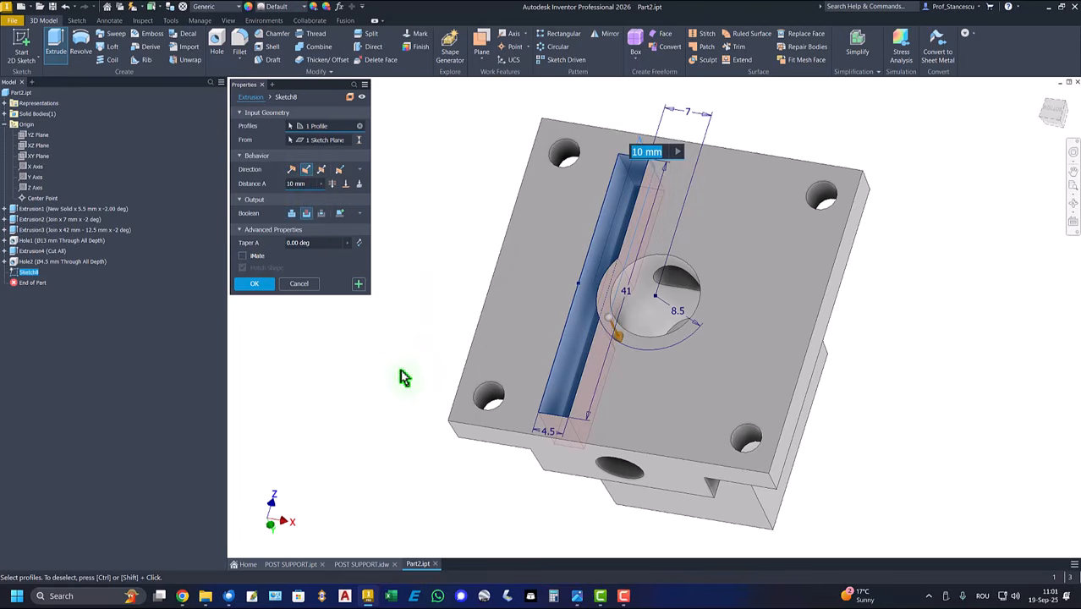
click(256, 284)
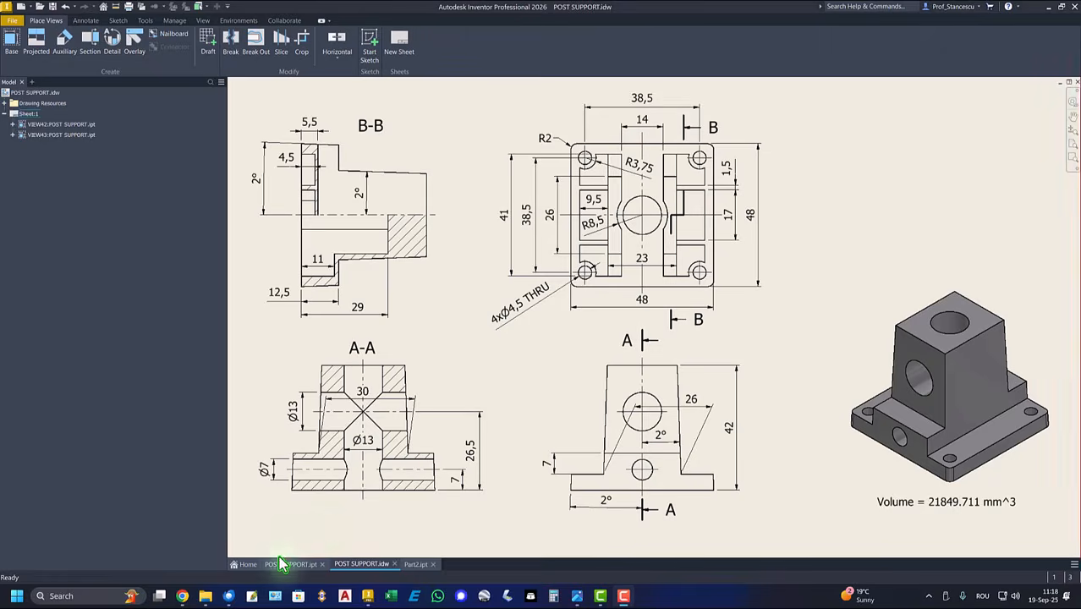
- Examine the deeper cuts within the underside slots of POST SUPPORT.ipt and check them against the POST SUPPORT.idw drawing
click(282, 564)
shift+middle_drag(387, 476, 669, 298)
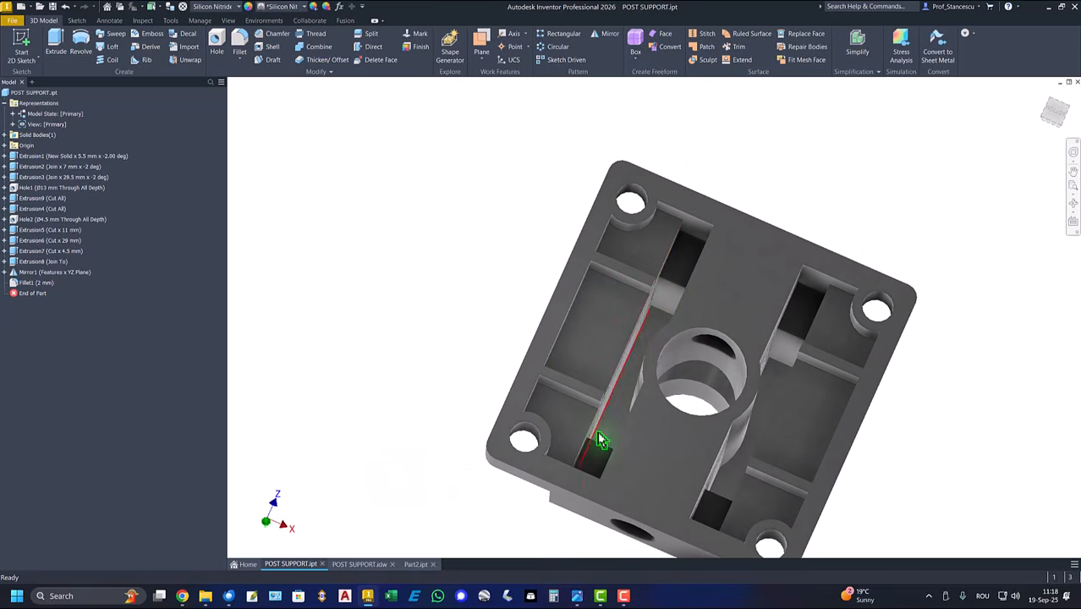
shift+middle_drag(630, 364, 409, 552)
key(F6)
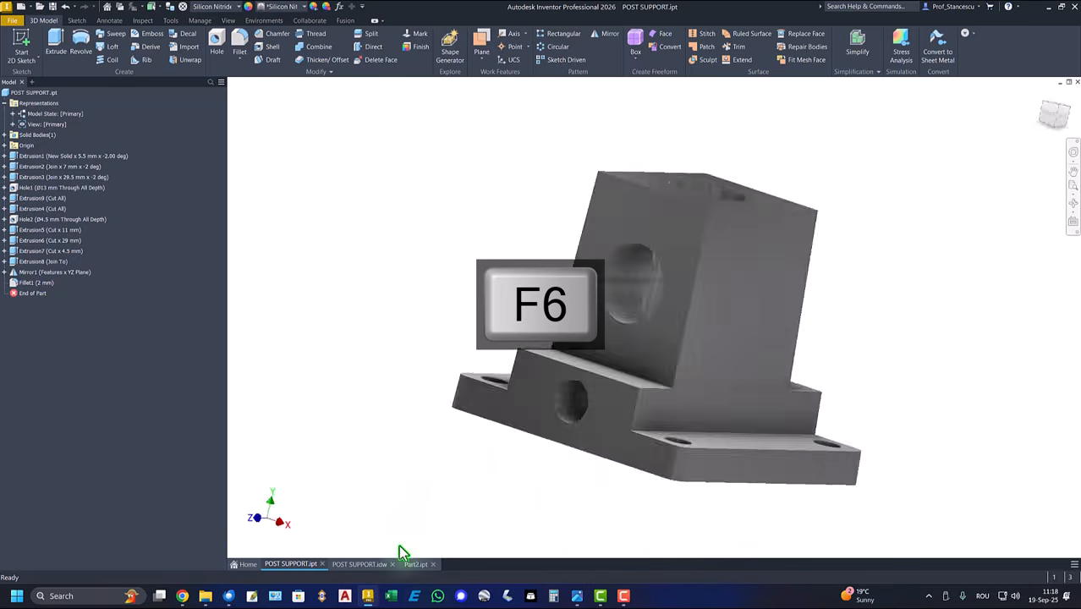
click(377, 566)
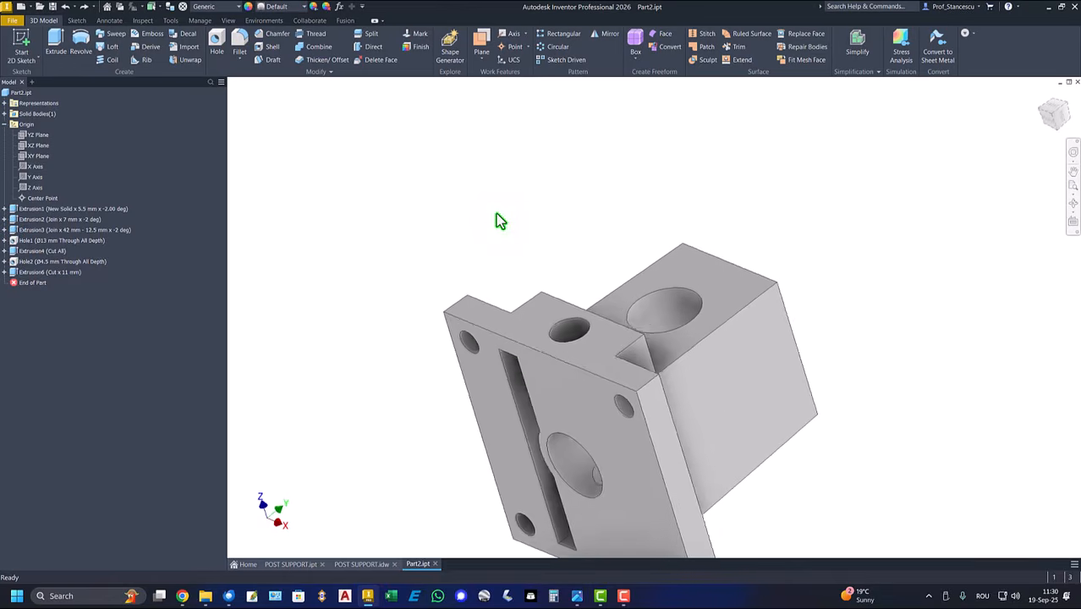
- Start a sketch on the slot's floor in Part2, with the slot outline projected and the graphics sliced at the sketch plane
shift+middle_drag(496, 214, 674, 266)
click(677, 265)
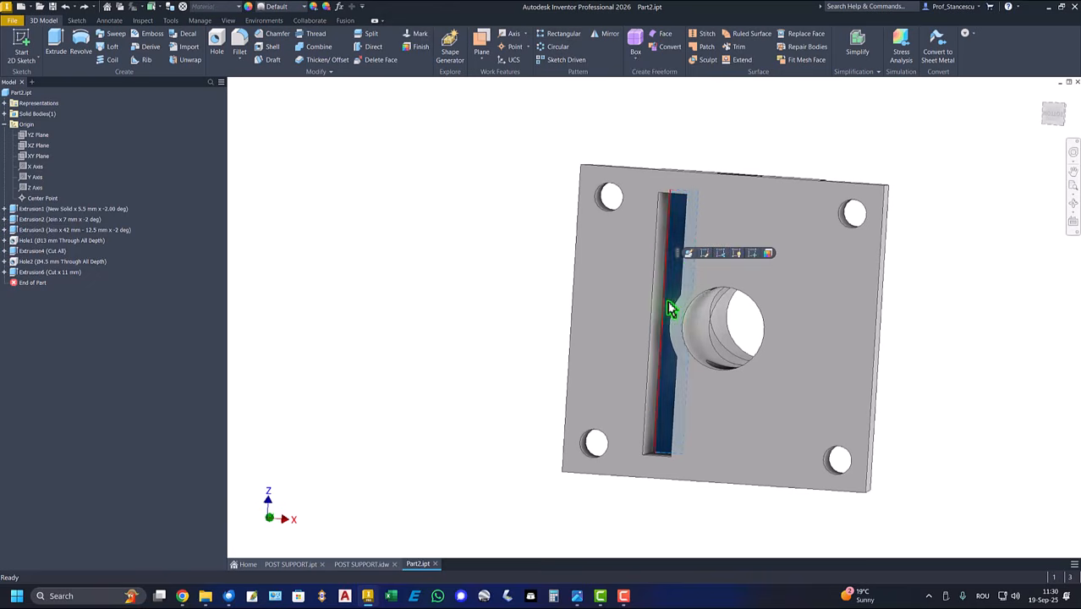
shift+middle_drag(676, 309, 719, 314)
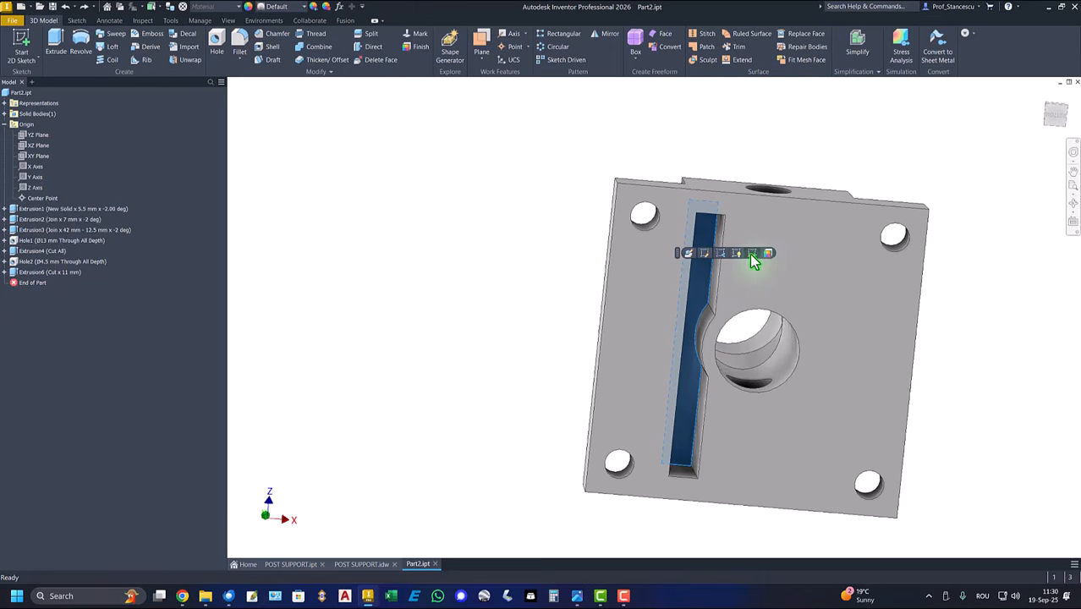
click(751, 254)
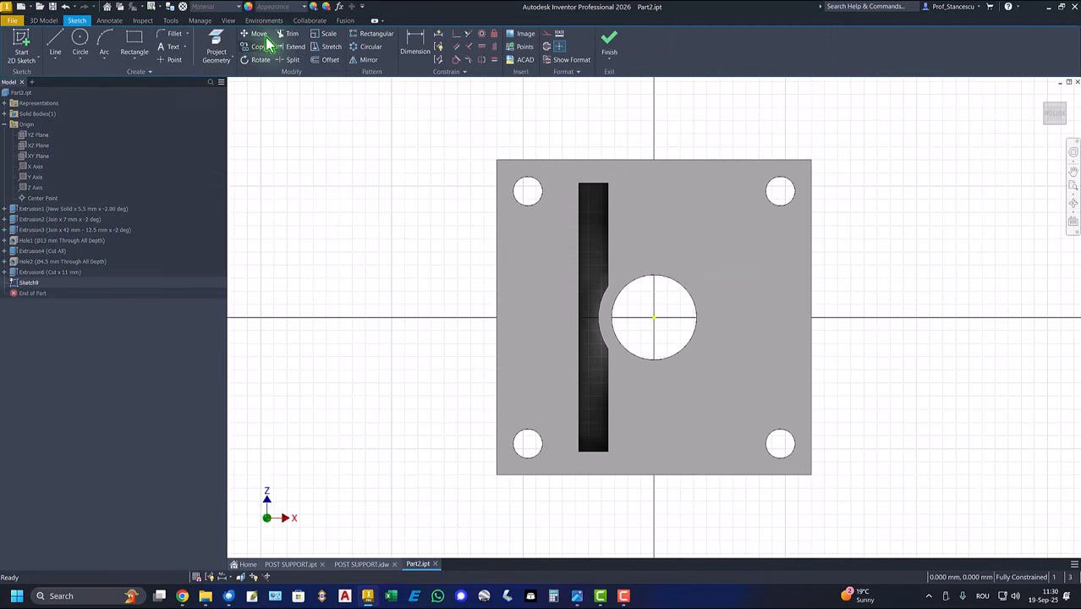
click(215, 51)
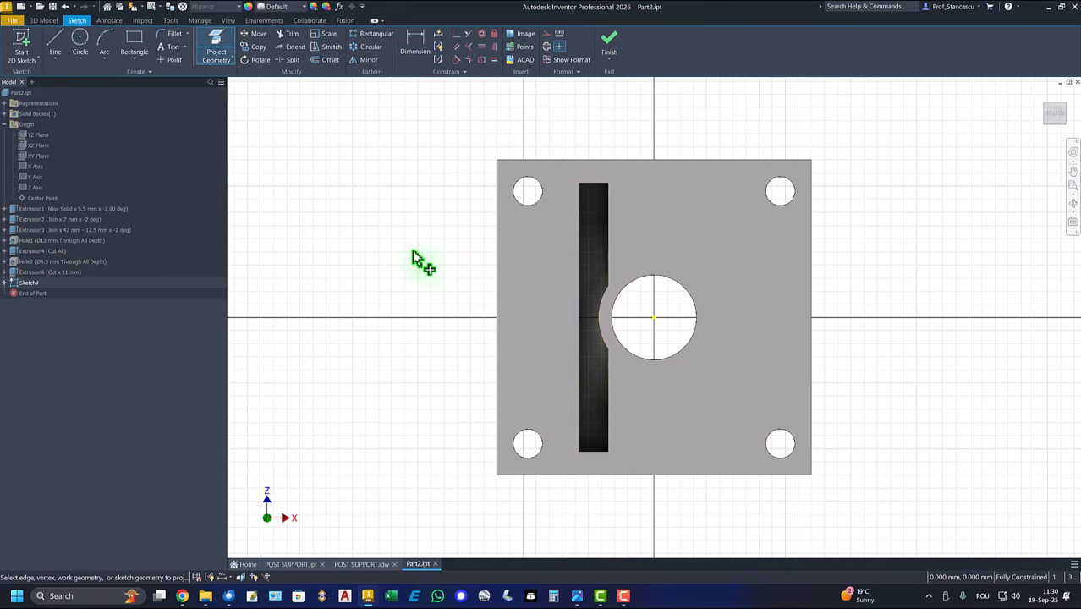
key(F7)
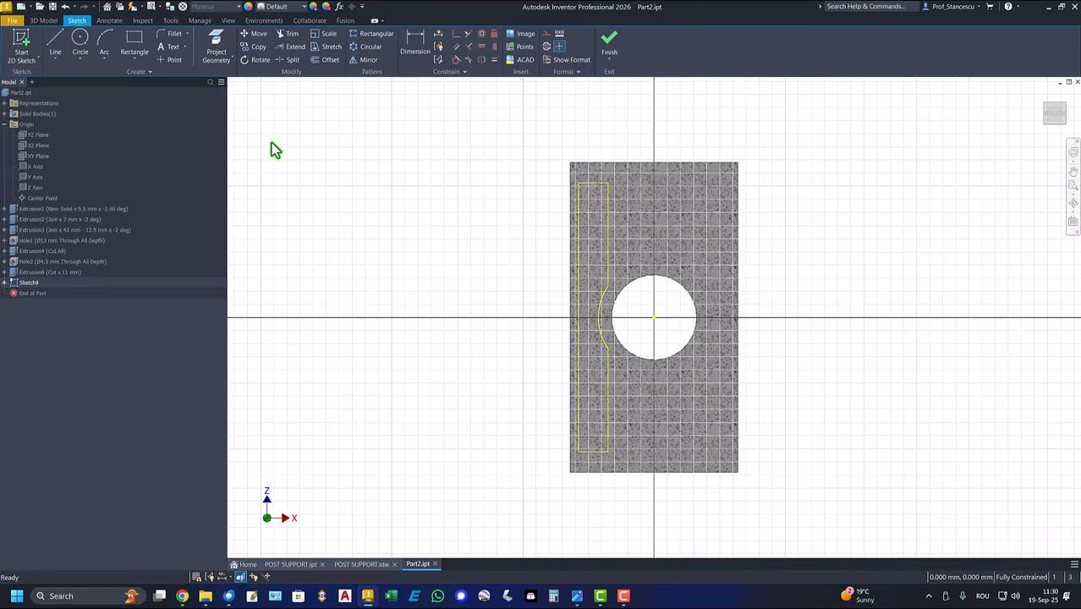
- Draw two horizontal lines 4.5 mm long across the projected slot outline, one above and one below the central hole
click(55, 41)
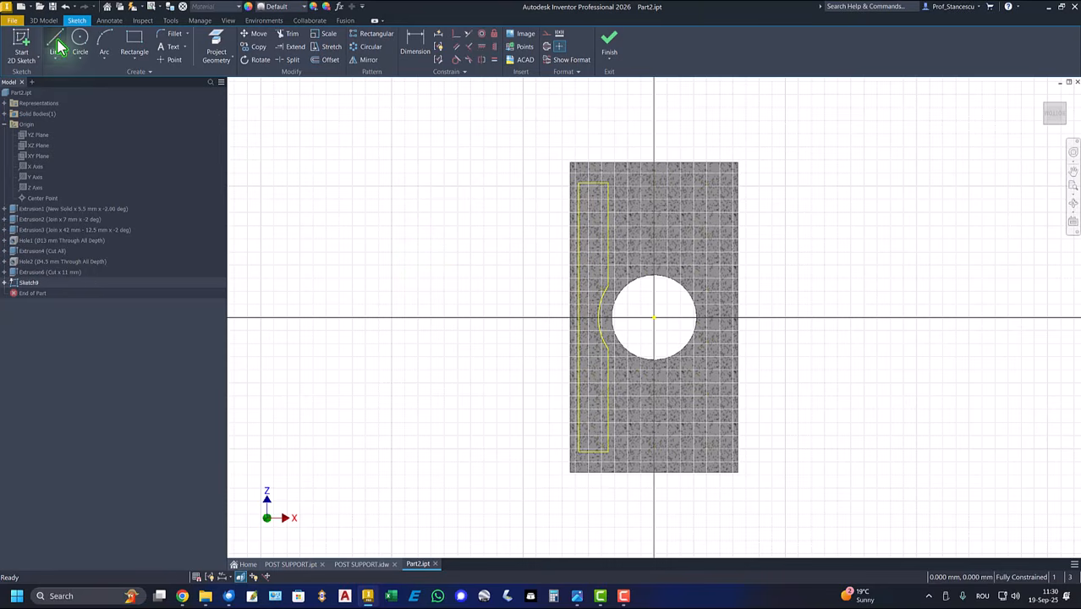
click(579, 219)
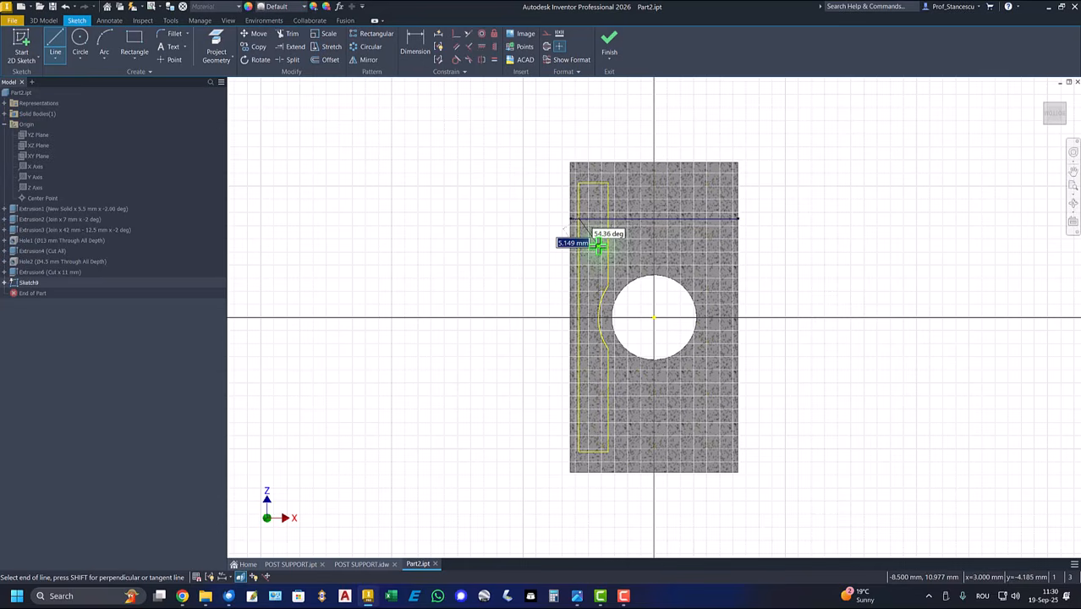
key(Escape)
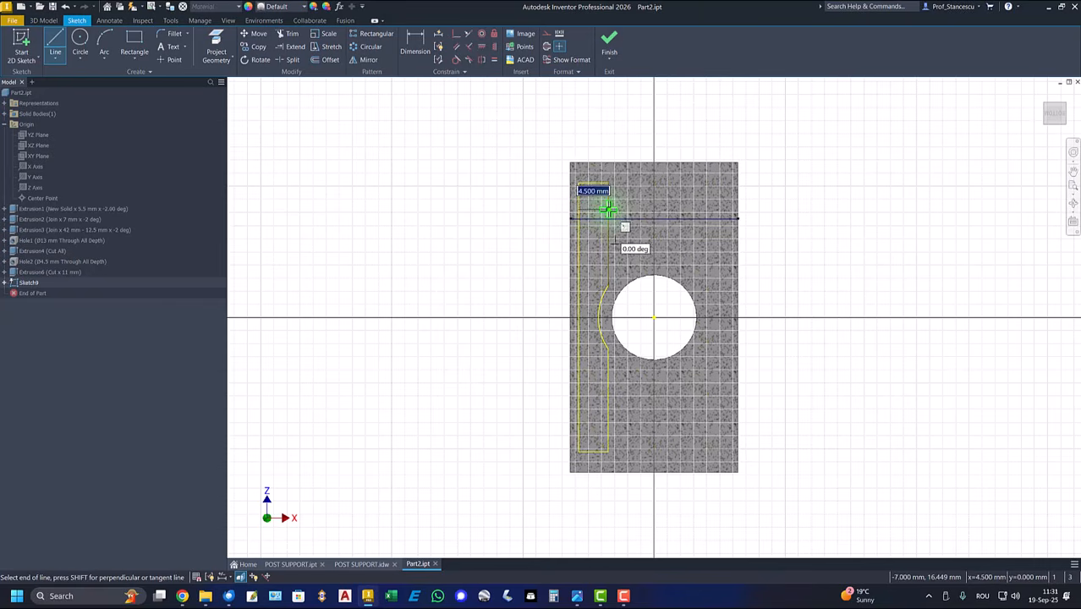
click(574, 415)
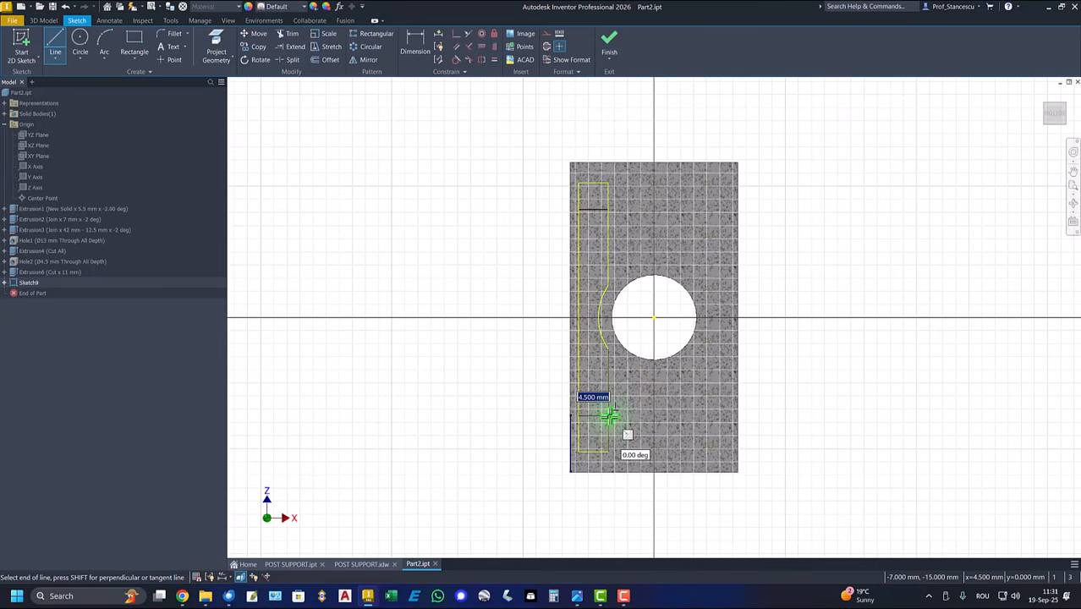
double_click(609, 415)
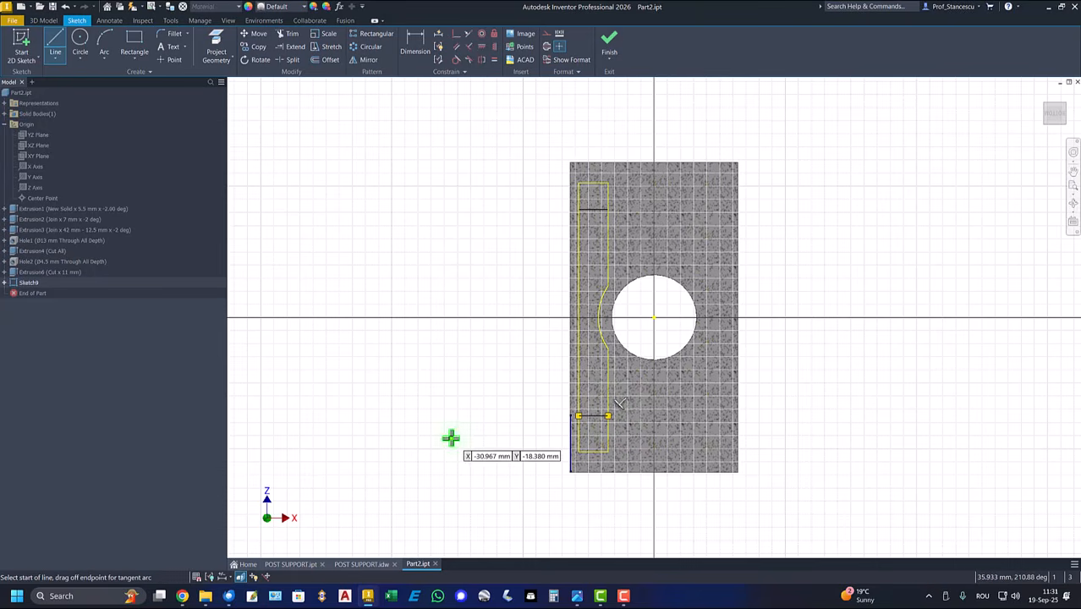
right_click(275, 132)
click(320, 133)
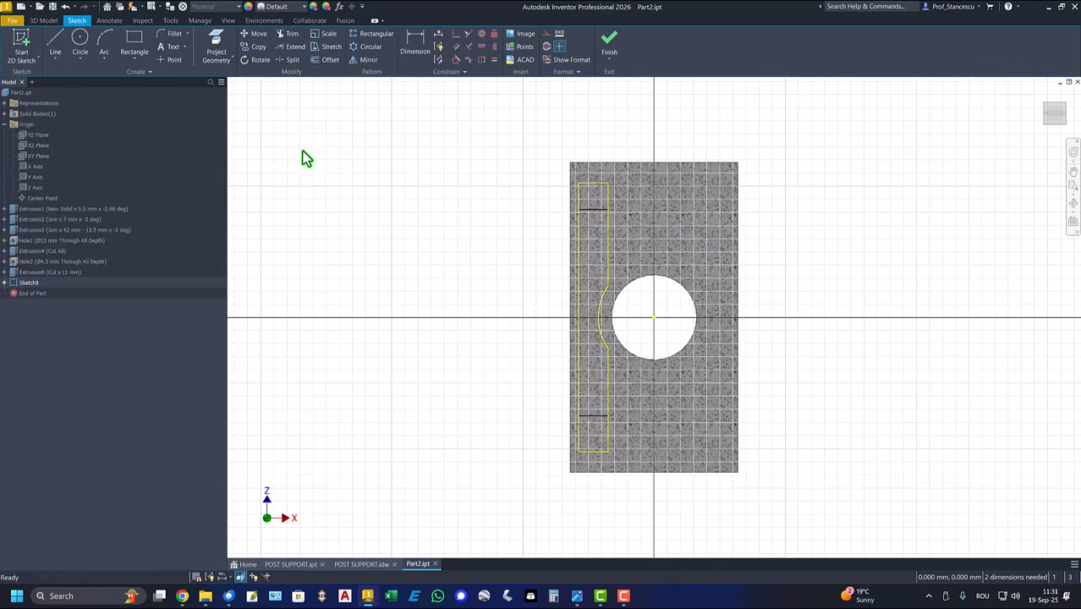
- Dimension the distance between the two horizontal lines as 26 mm
click(414, 43)
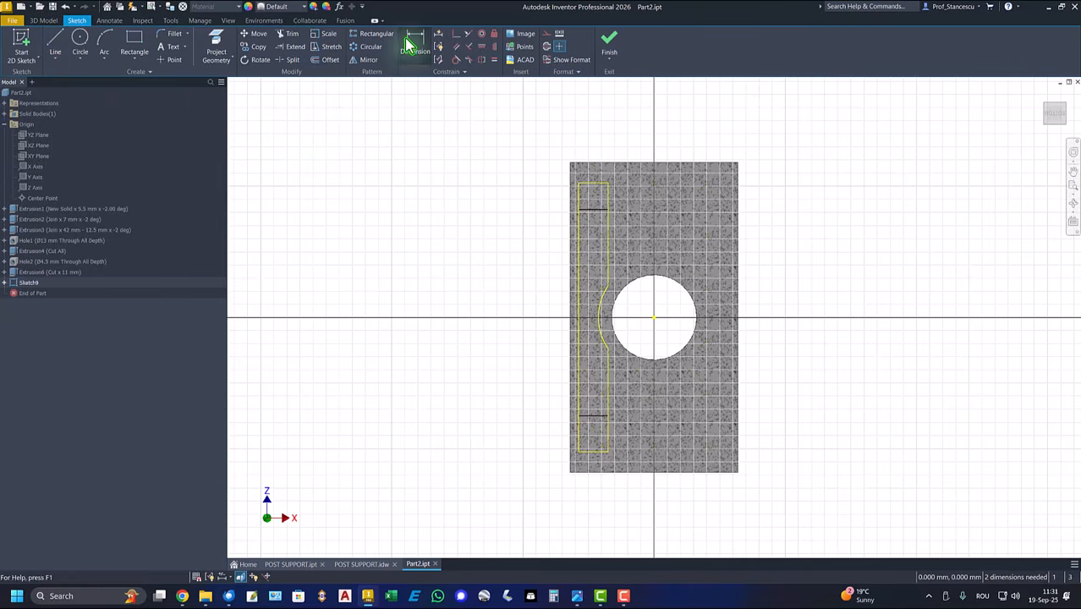
click(589, 211)
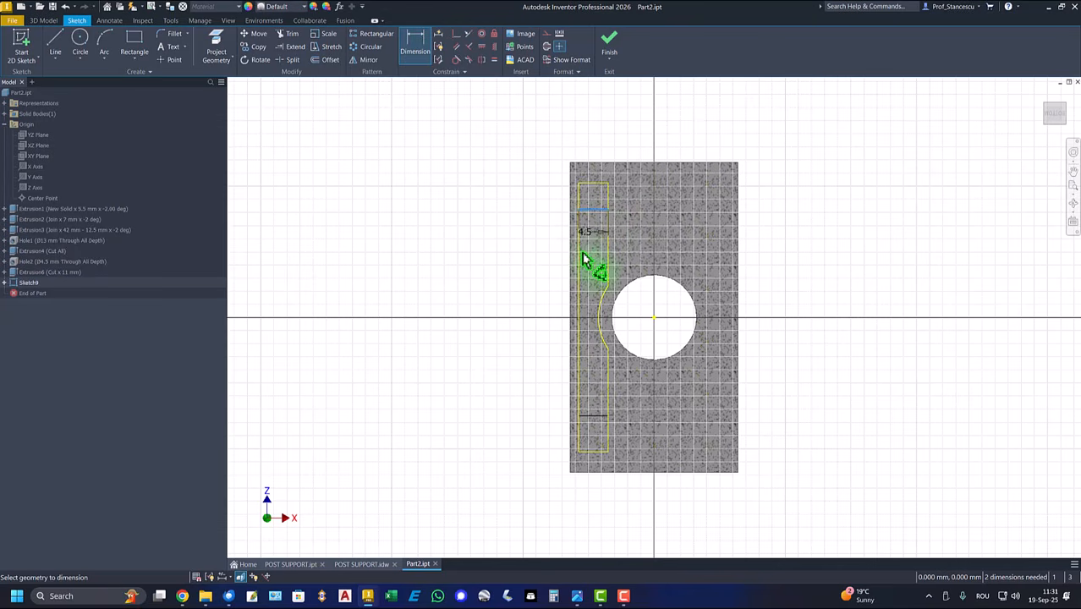
click(590, 421)
click(525, 300)
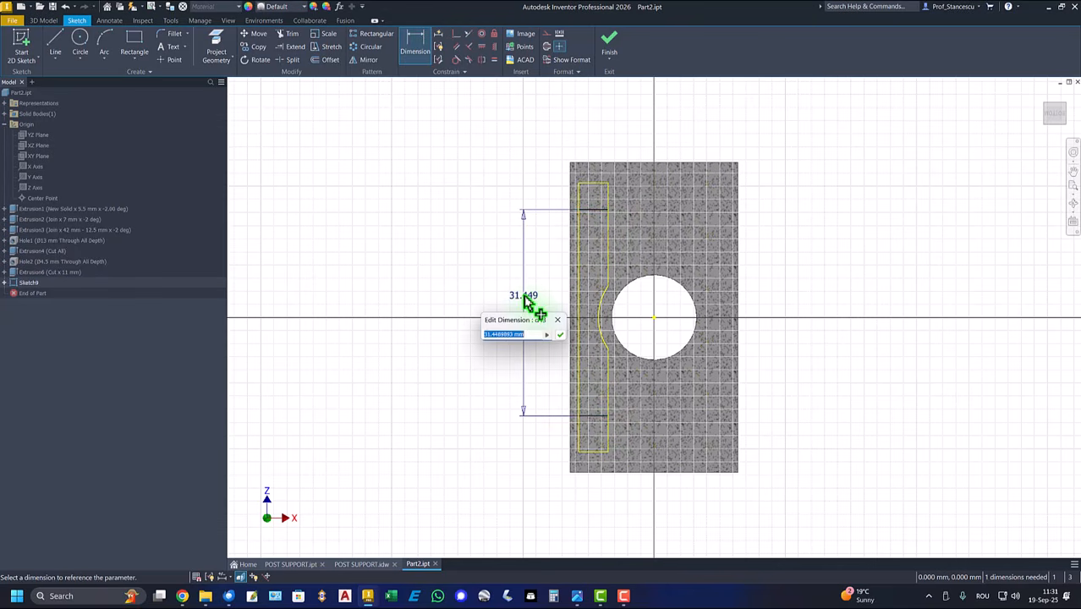
text(26)
key(Return)
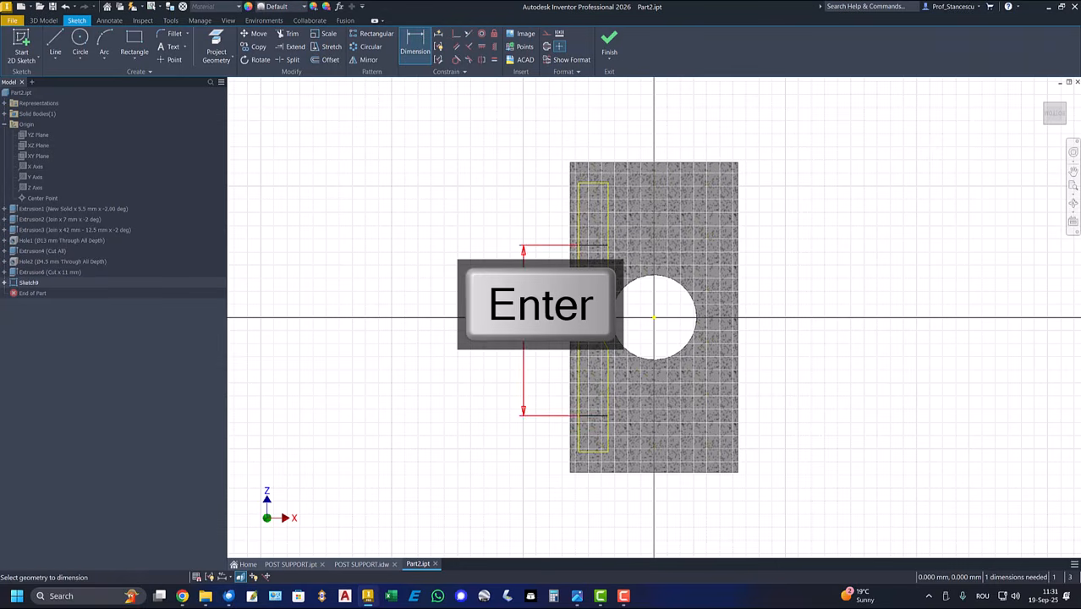
- Draw a diagonal line joining opposite ends of the two horizontal lines and convert it to construction geometry
click(56, 44)
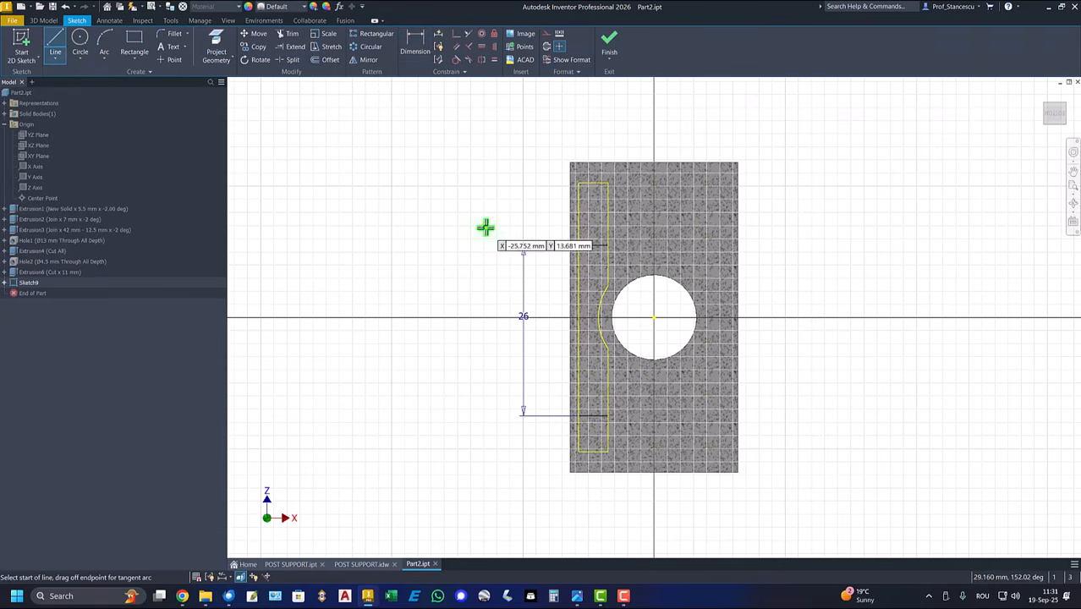
click(579, 246)
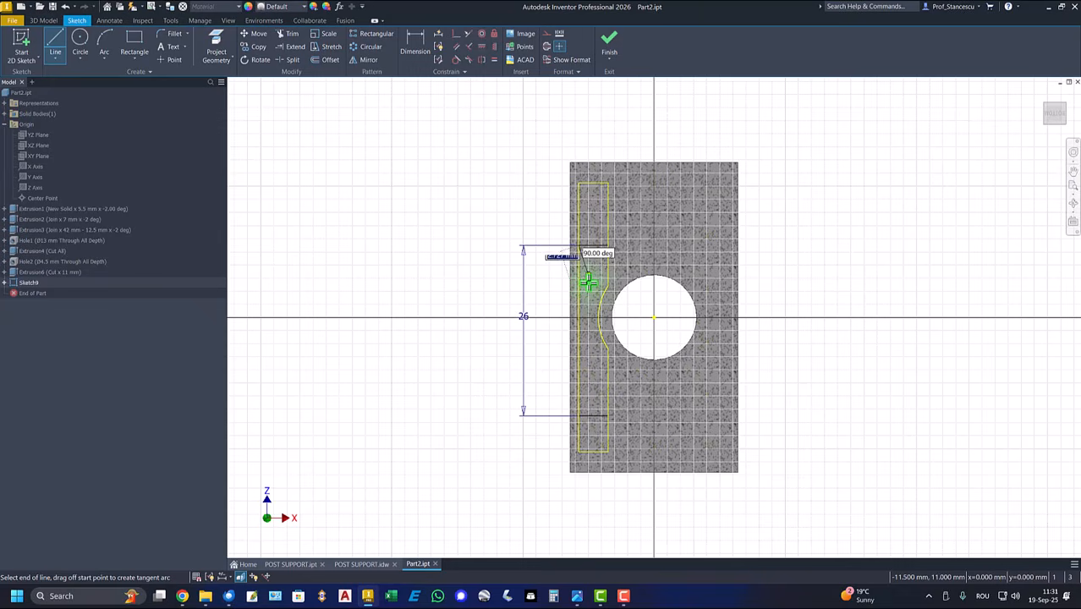
click(607, 416)
right_click(376, 368)
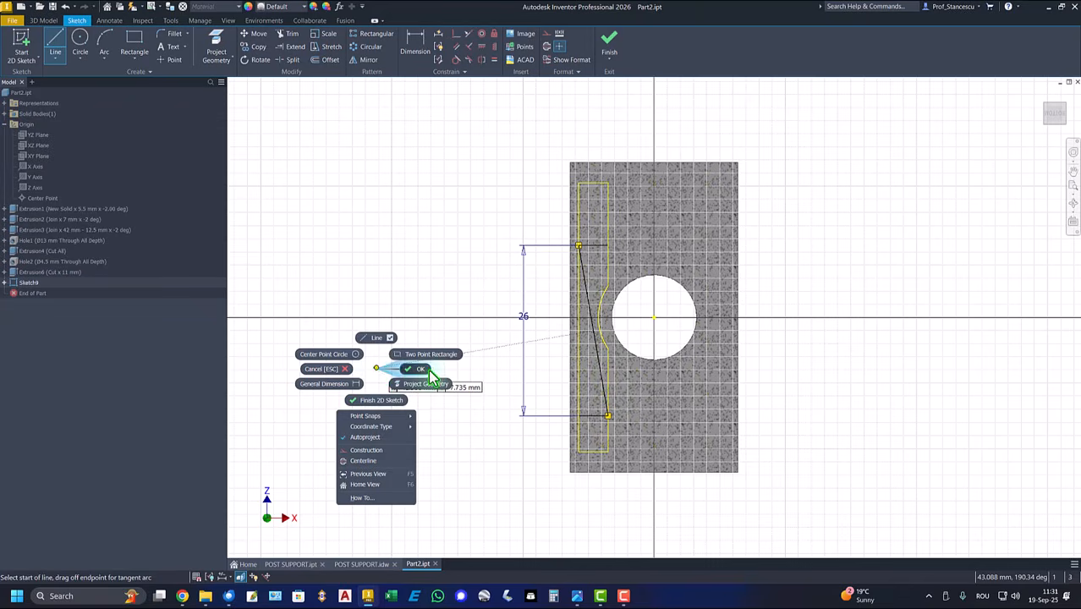
click(420, 371)
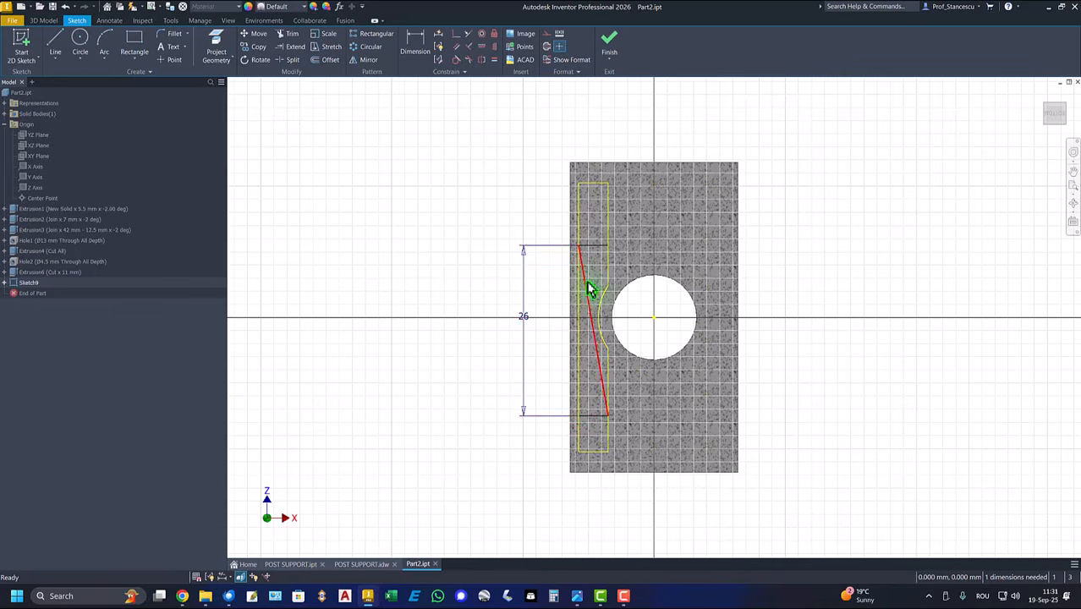
right_click(387, 195)
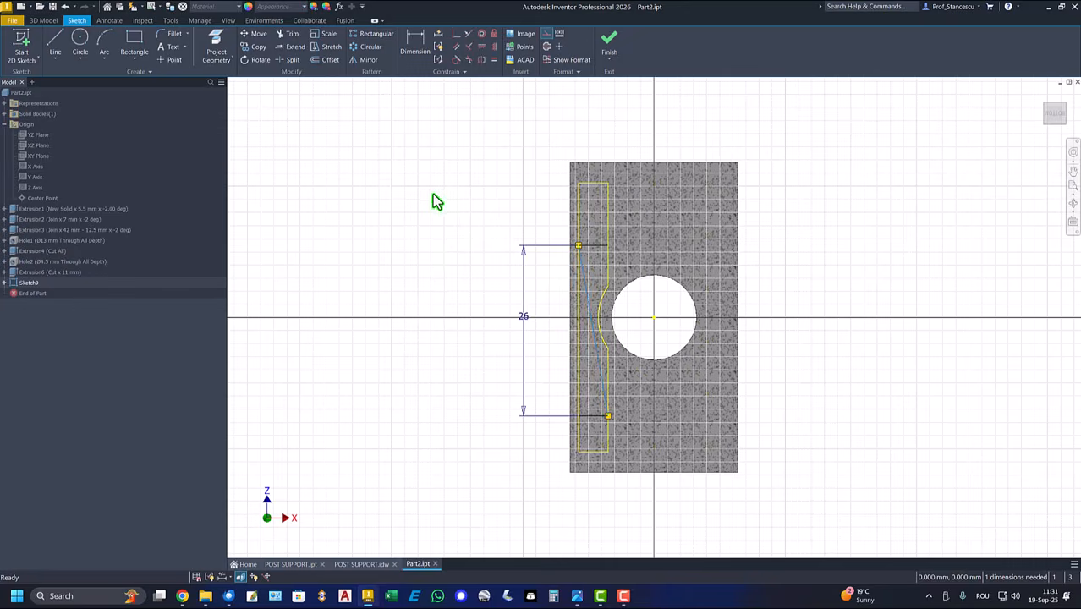
click(434, 194)
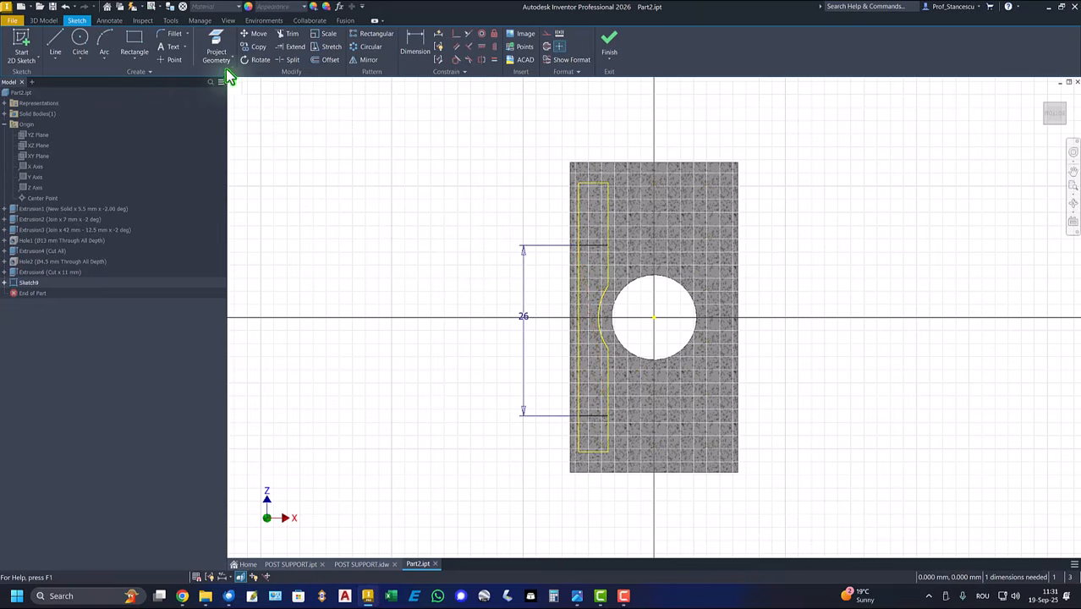
- Align the diagonal's midpoint horizontally with the sketch origin and finish the sketch
click(480, 48)
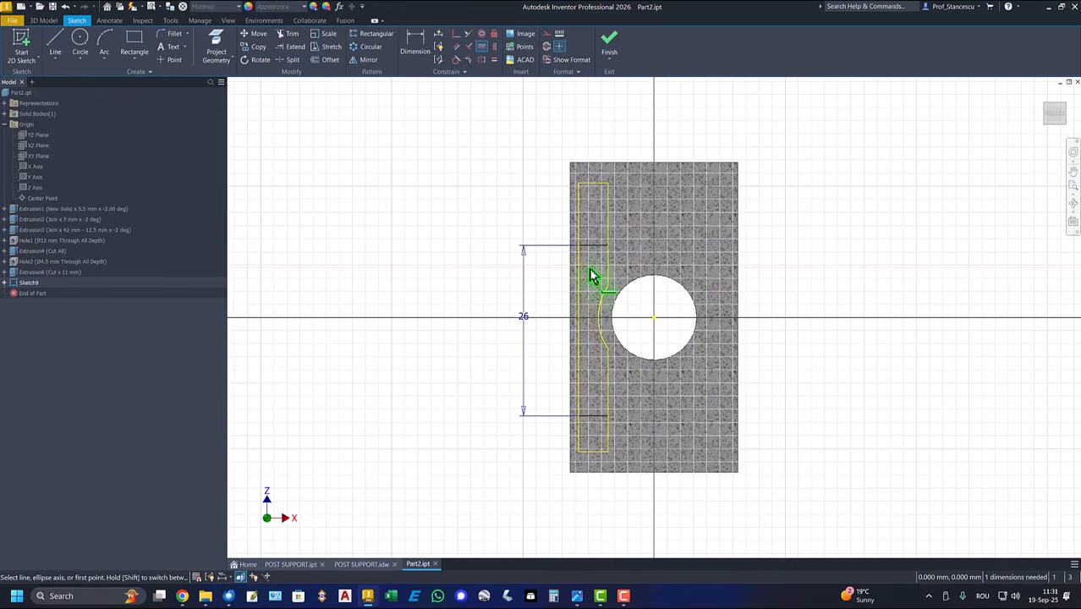
click(595, 337)
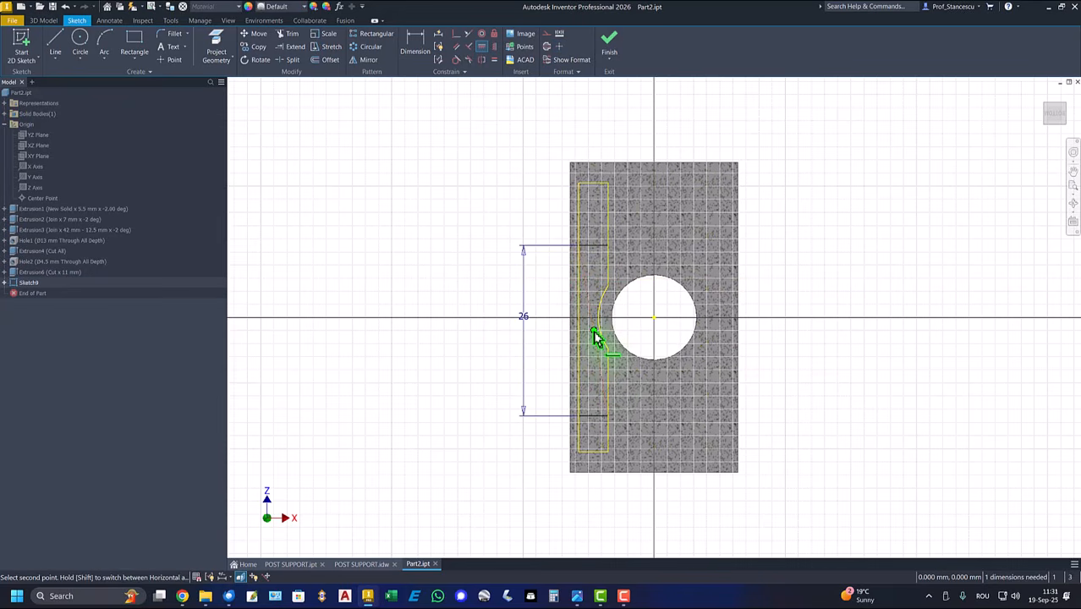
click(656, 326)
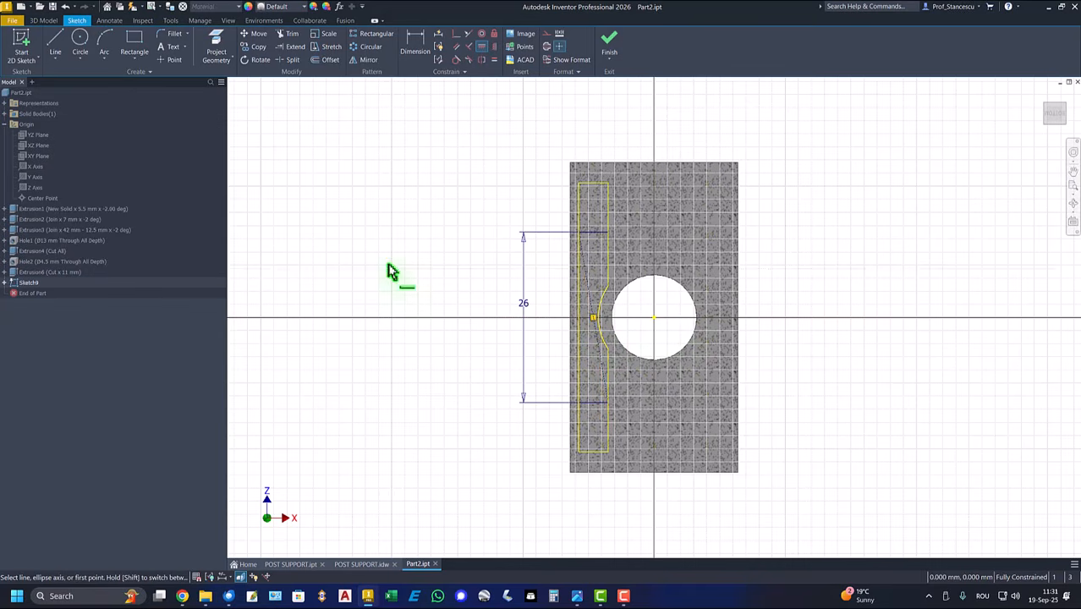
click(611, 44)
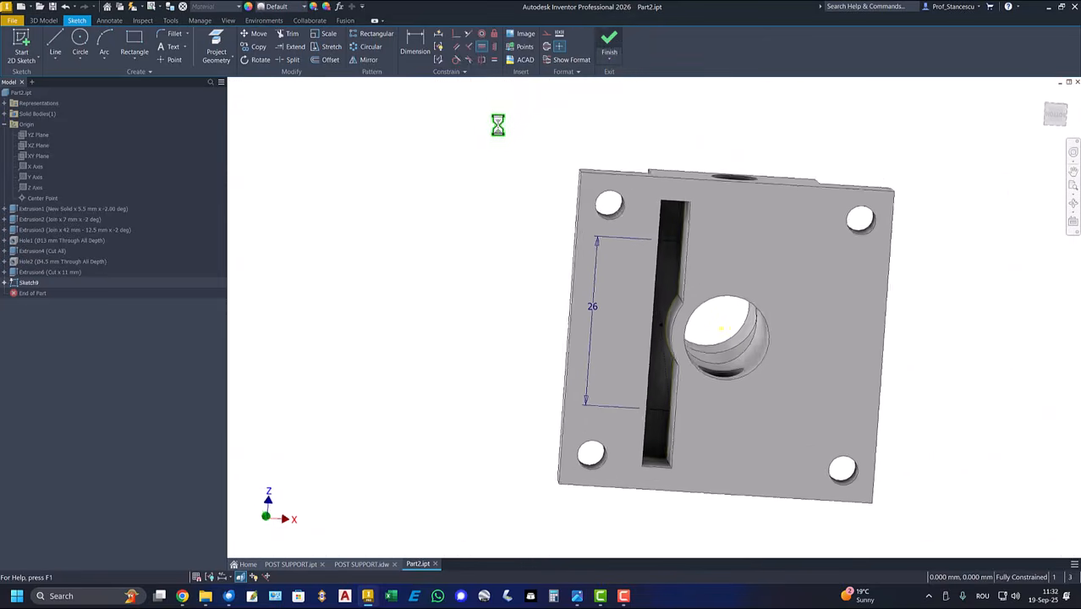
- Extrude the region between the two horizontal lines as a cut into the body, with a distance of 29-11 mm
click(54, 44)
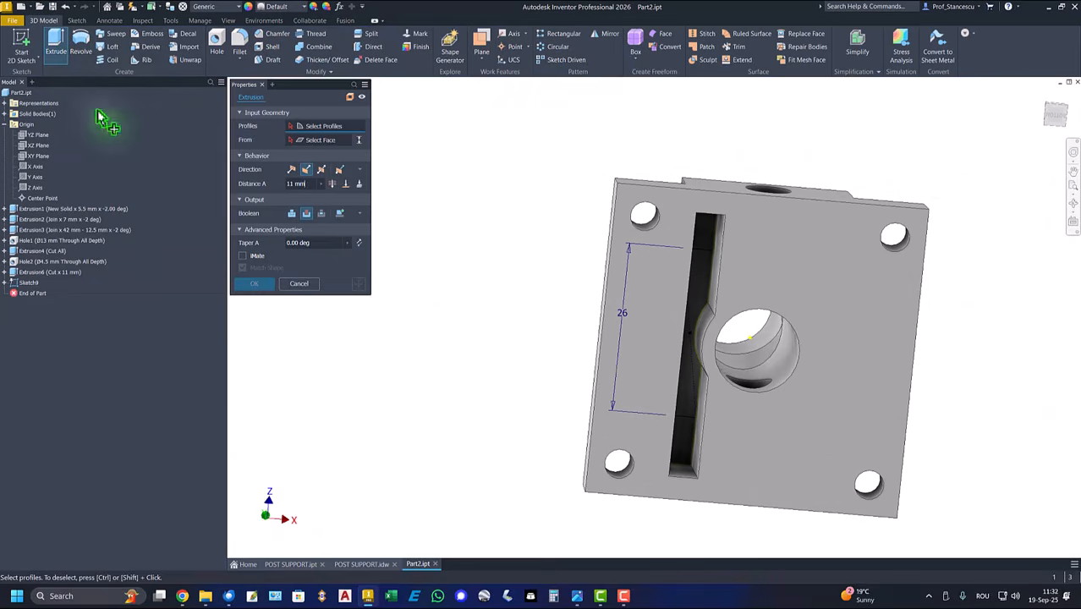
click(699, 299)
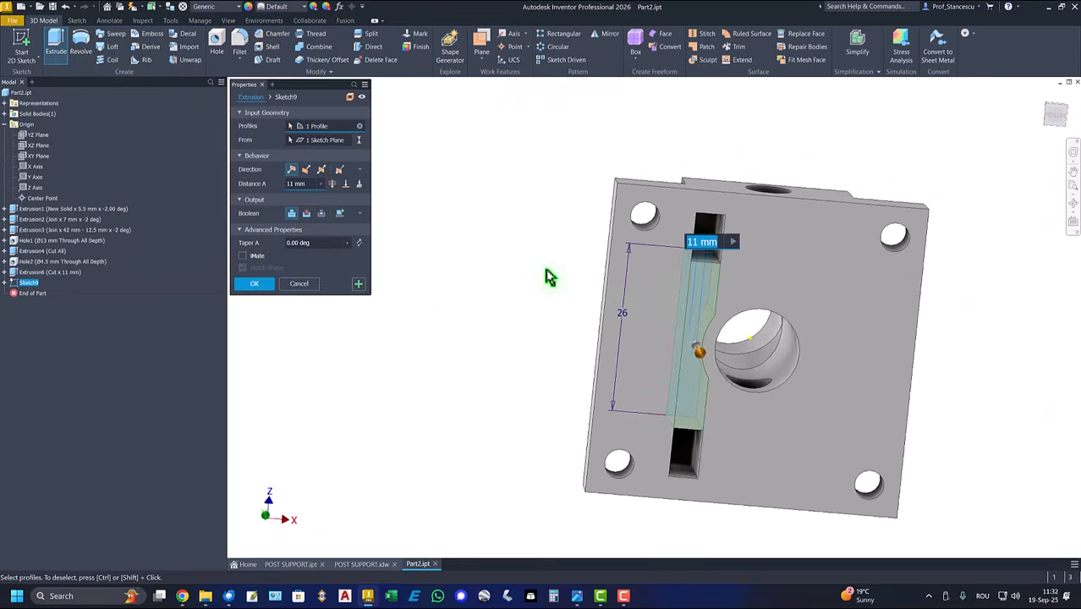
click(307, 213)
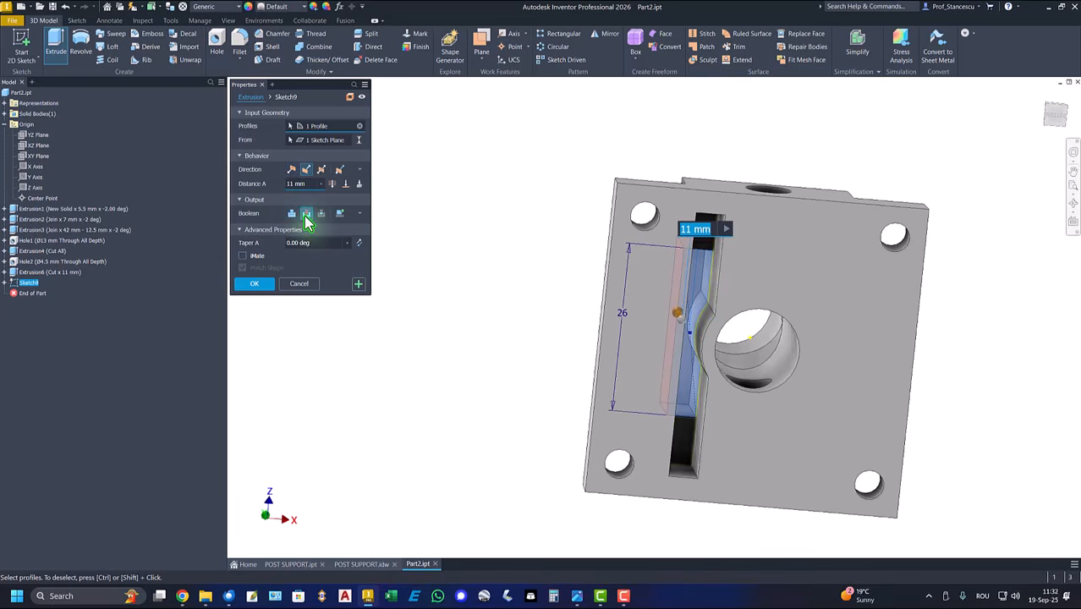
click(306, 169)
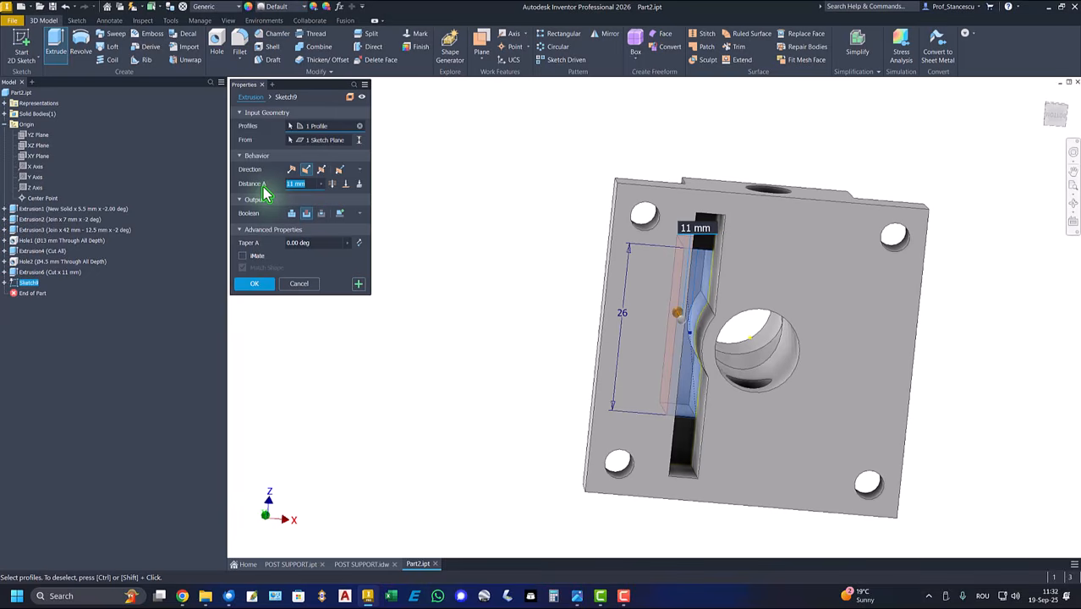
text(29-11)
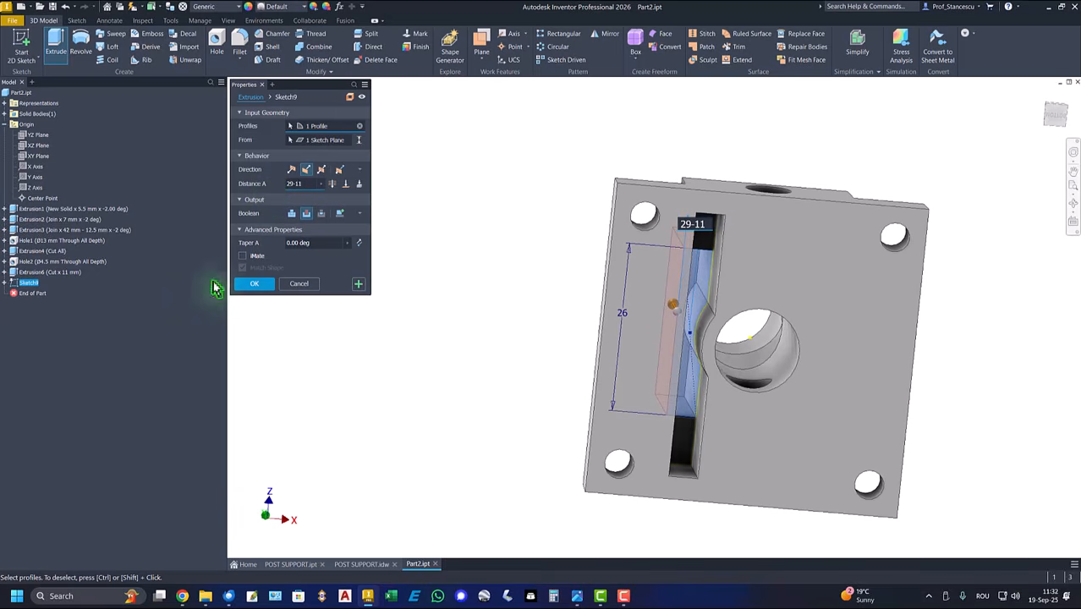
click(253, 284)
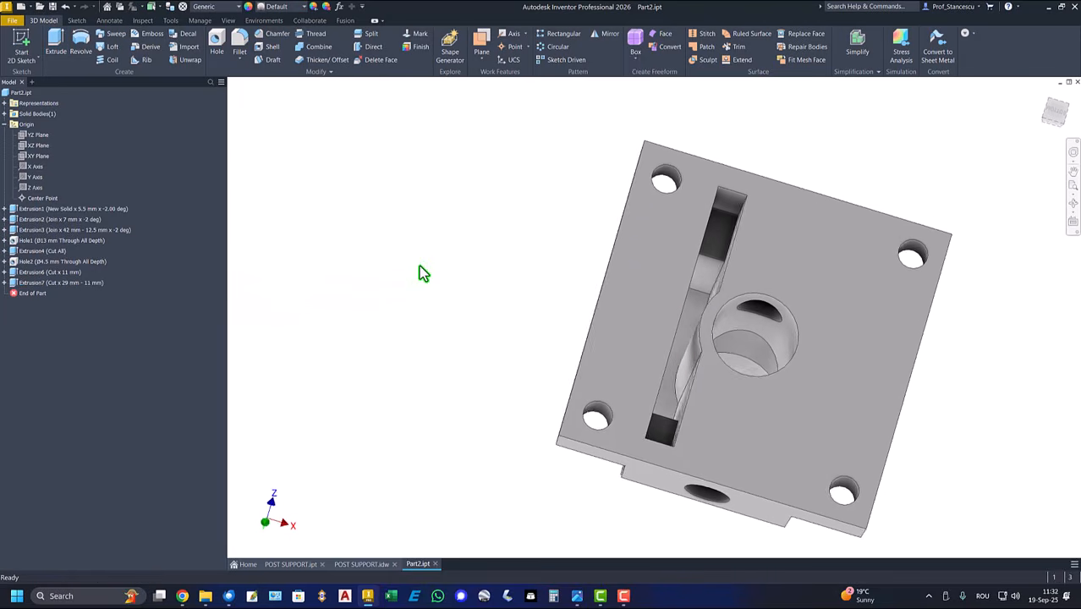
key(F6)
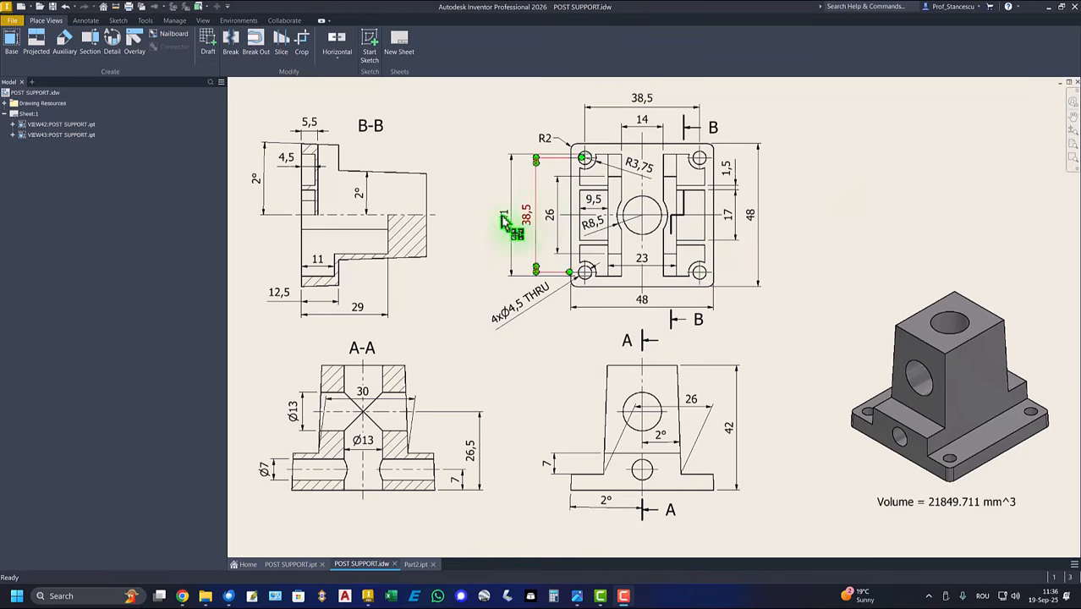
- Start a sketch on the base's underside and project the slot's outer long edge and the two corner holes beside it
drag(506, 227, 508, 495)
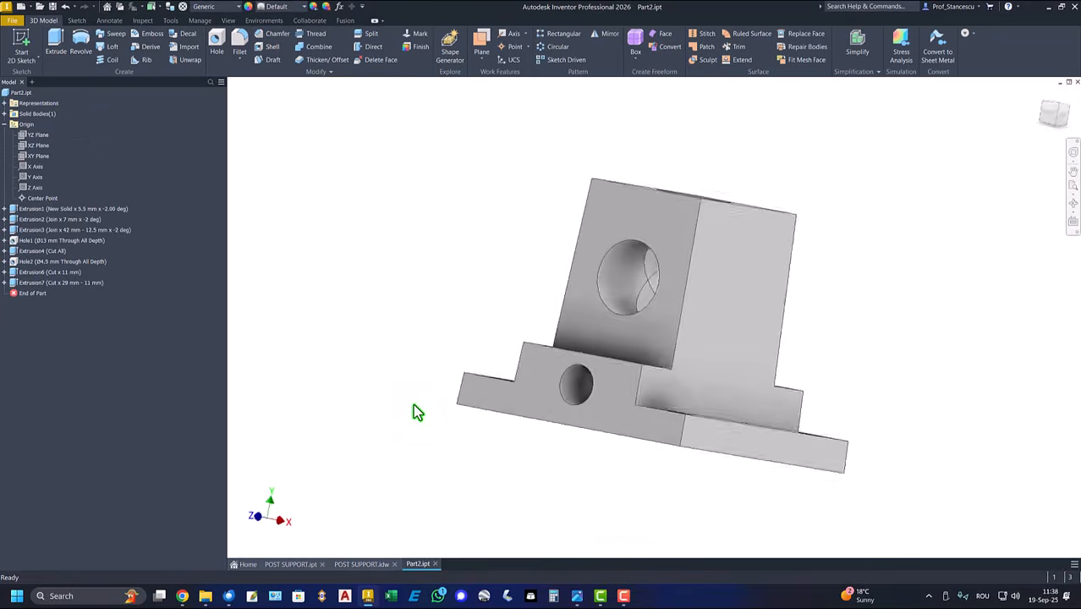
shift+middle_drag(413, 403, 607, 361)
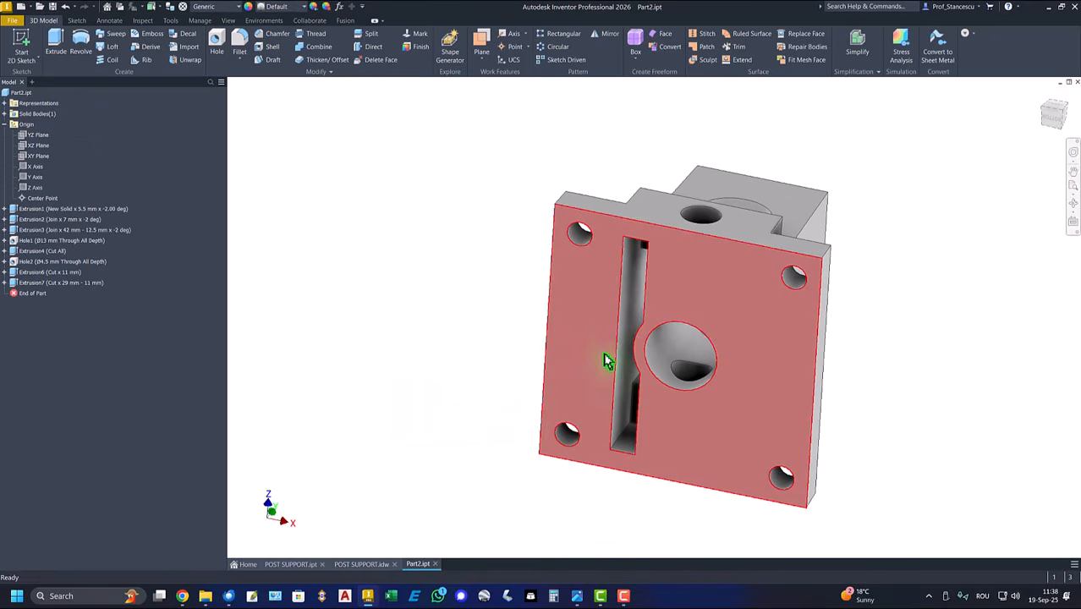
click(600, 345)
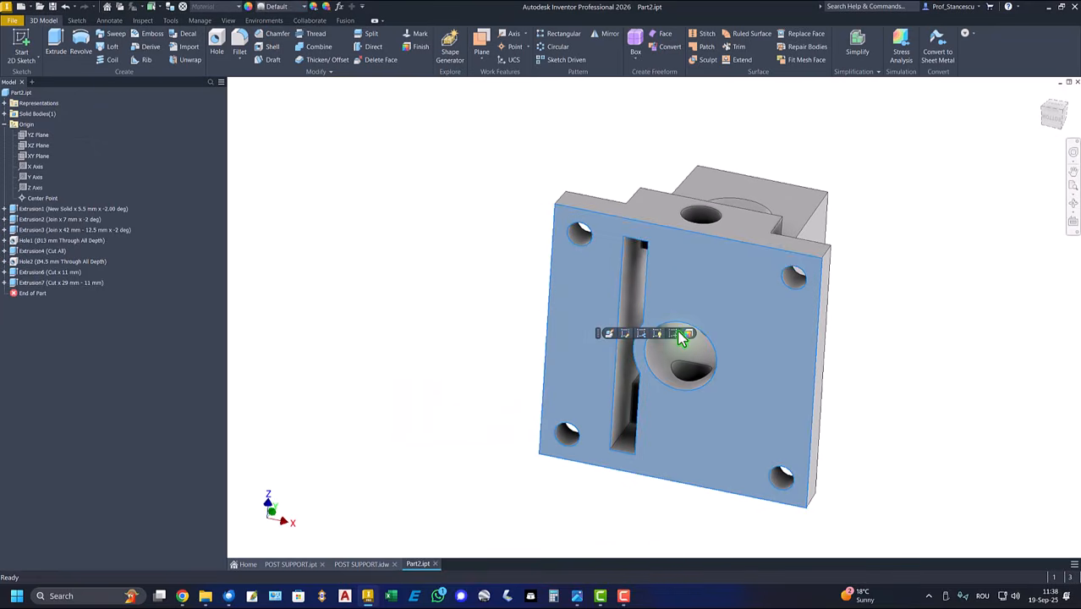
click(674, 334)
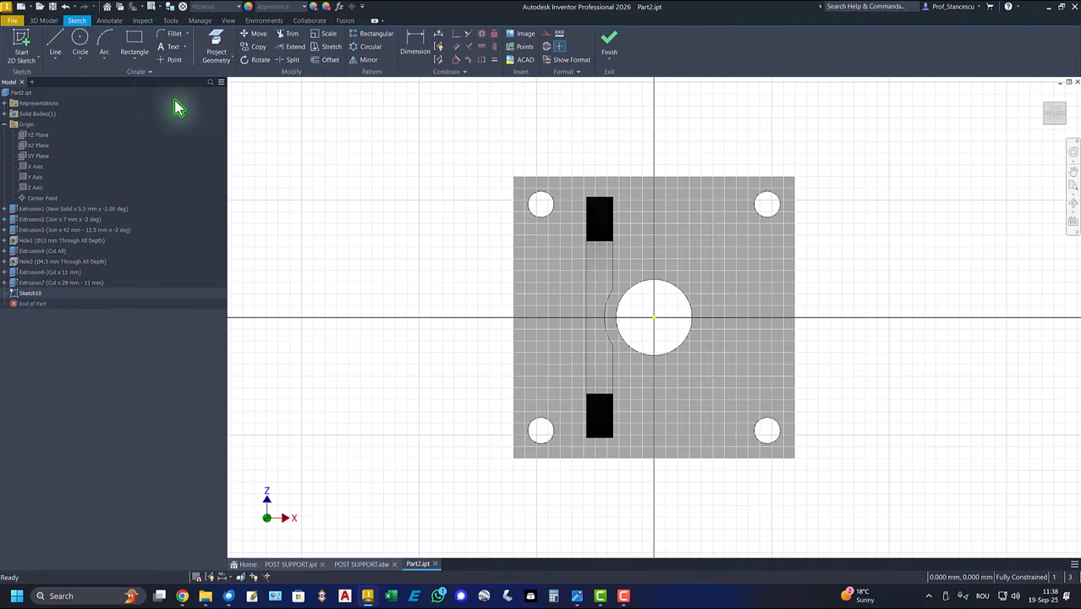
click(216, 47)
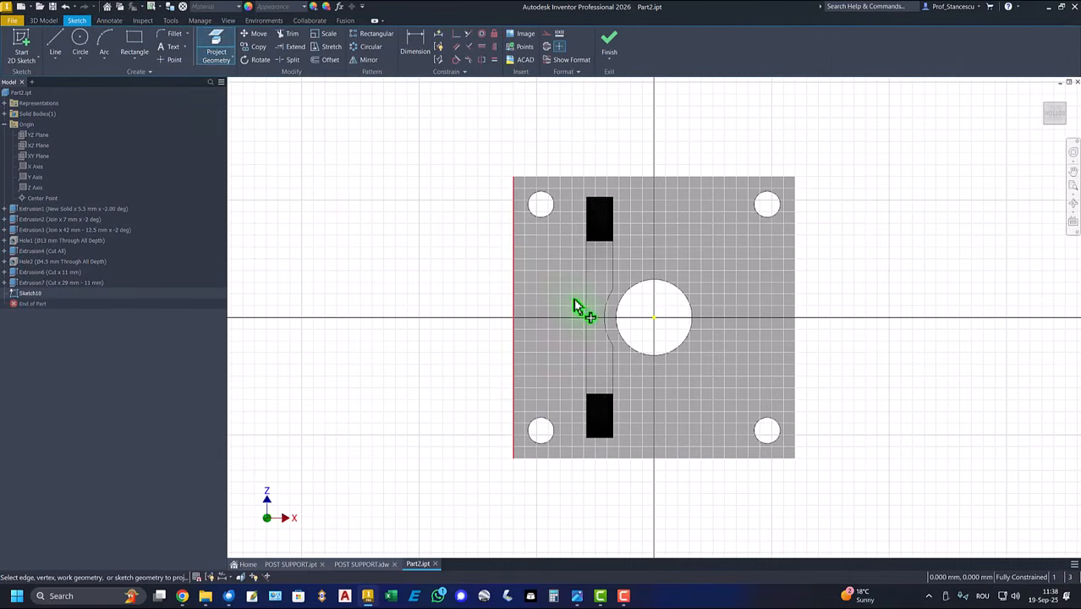
click(589, 226)
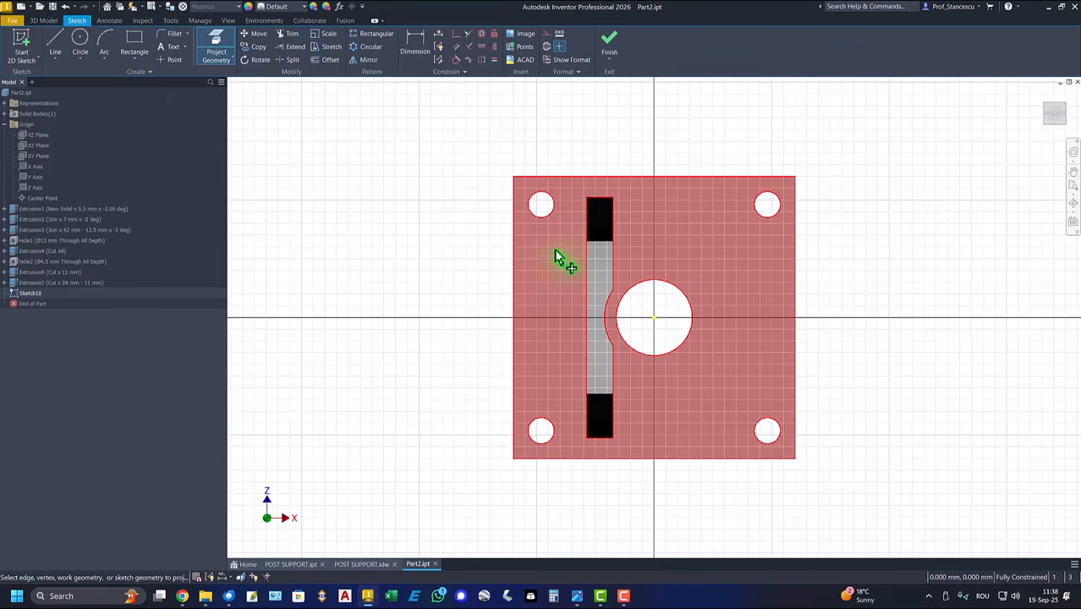
click(549, 217)
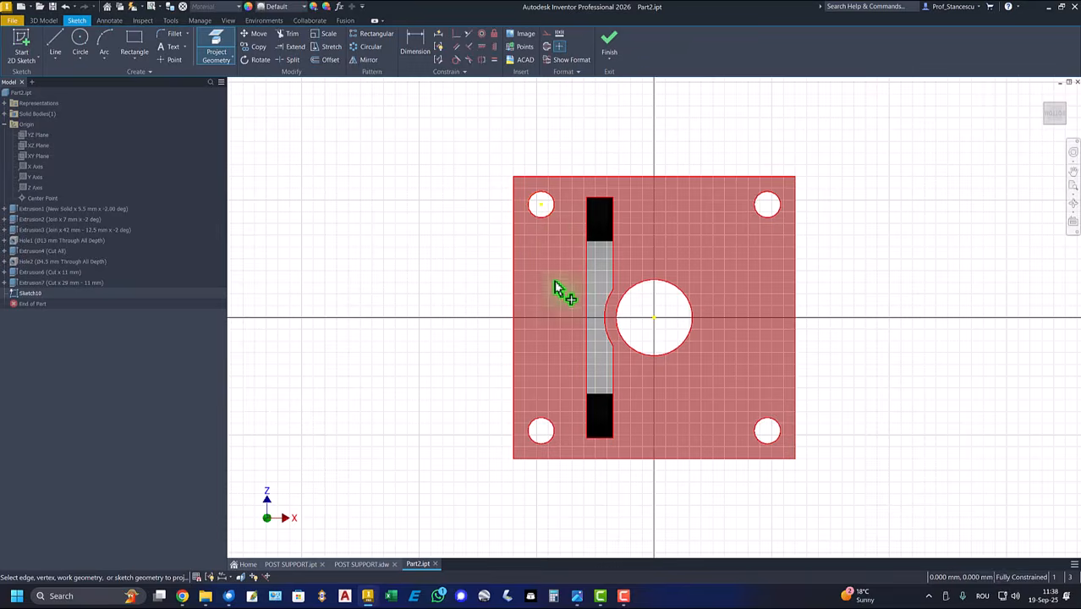
click(550, 426)
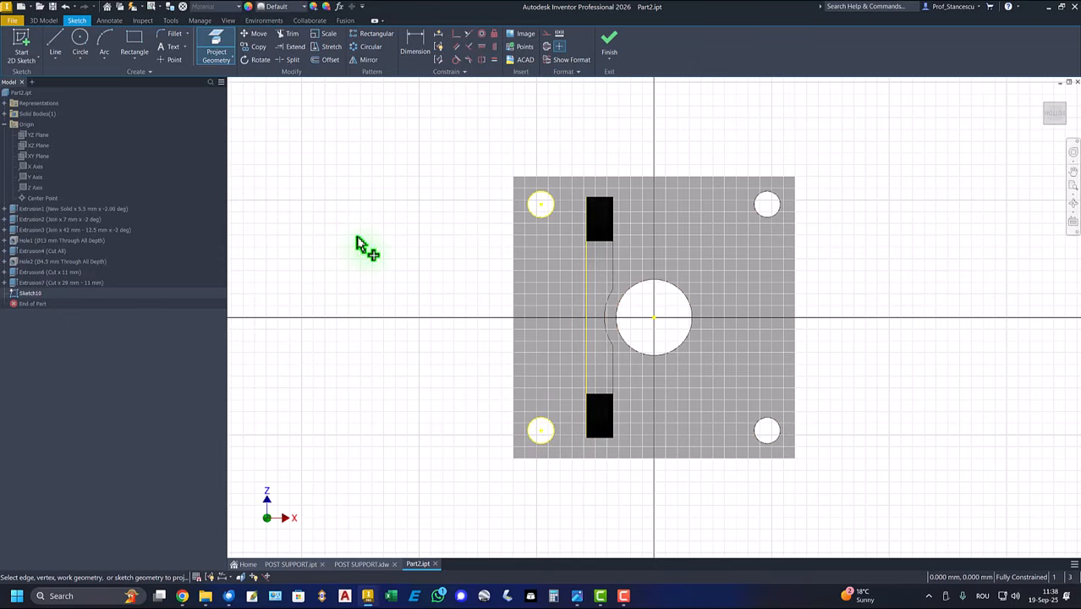
- Draw a rectangle 9.5 mm wide and about 39.75 mm high from the slot's upper outer corner, extending over the corner holes
click(135, 40)
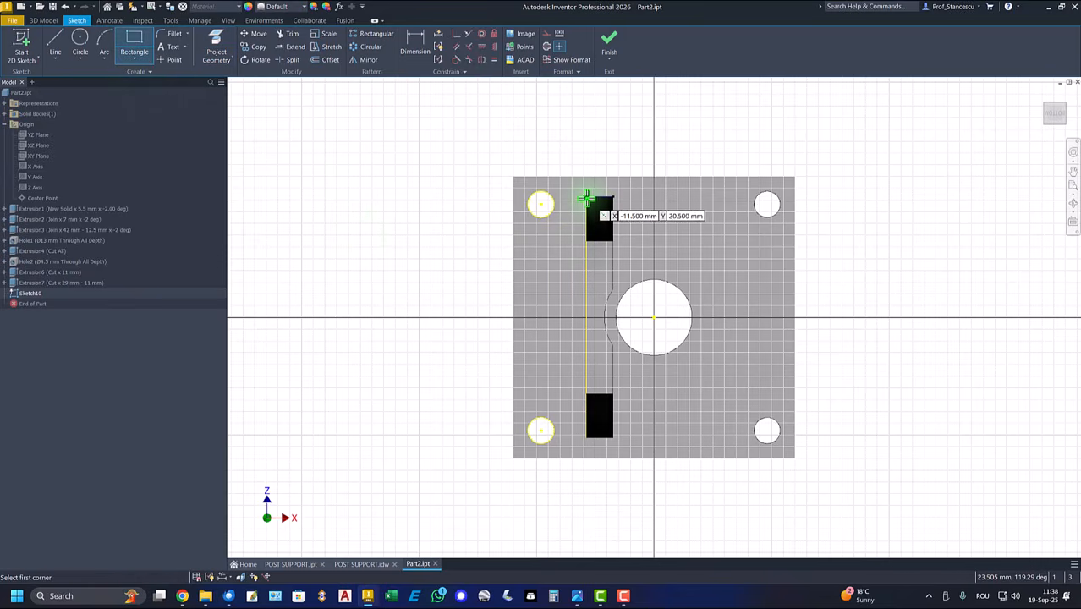
click(586, 198)
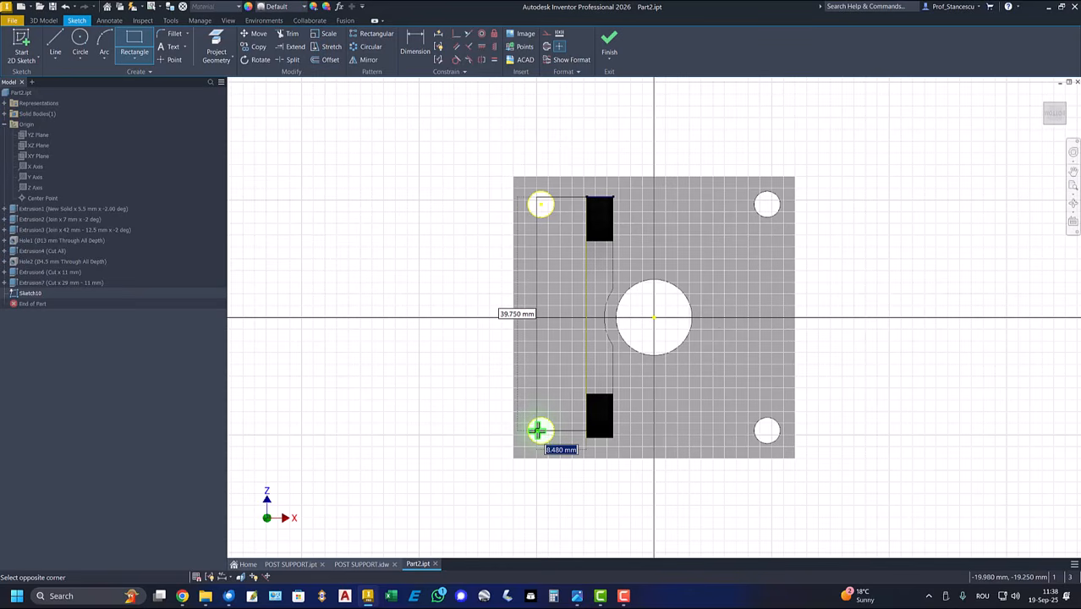
text(9.5)
key(Return)
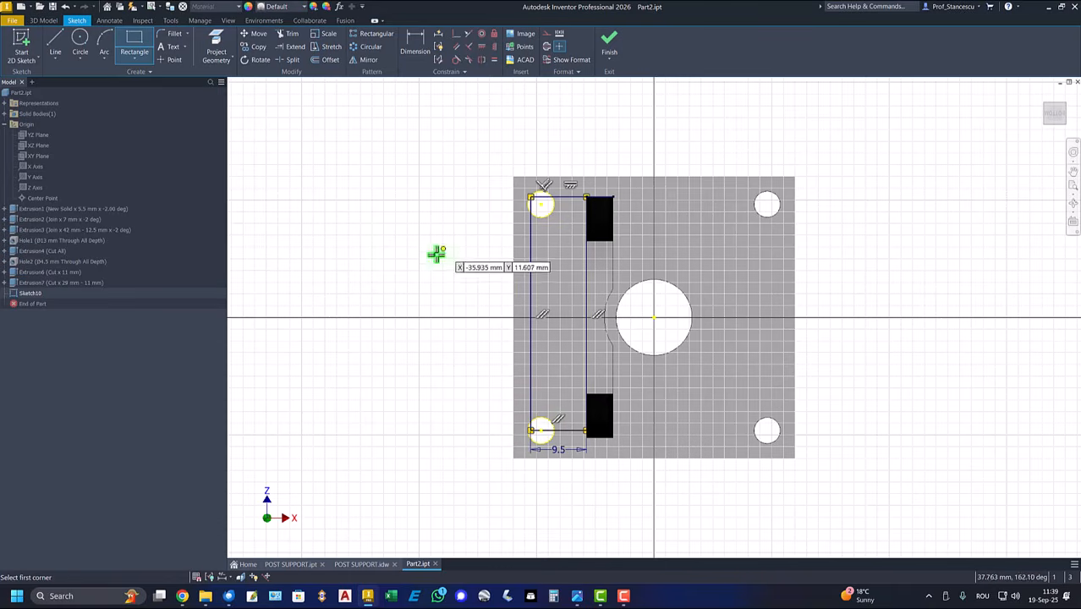
- Make the rectangle's lower inner corner coincident with the lower end of the projected slot edge
click(457, 34)
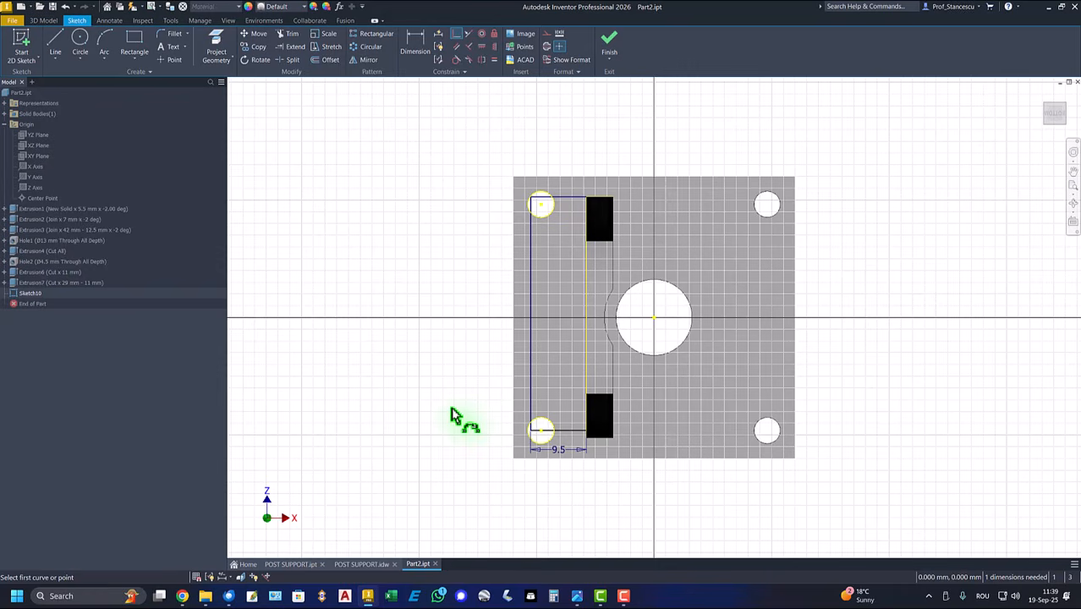
click(586, 431)
click(590, 445)
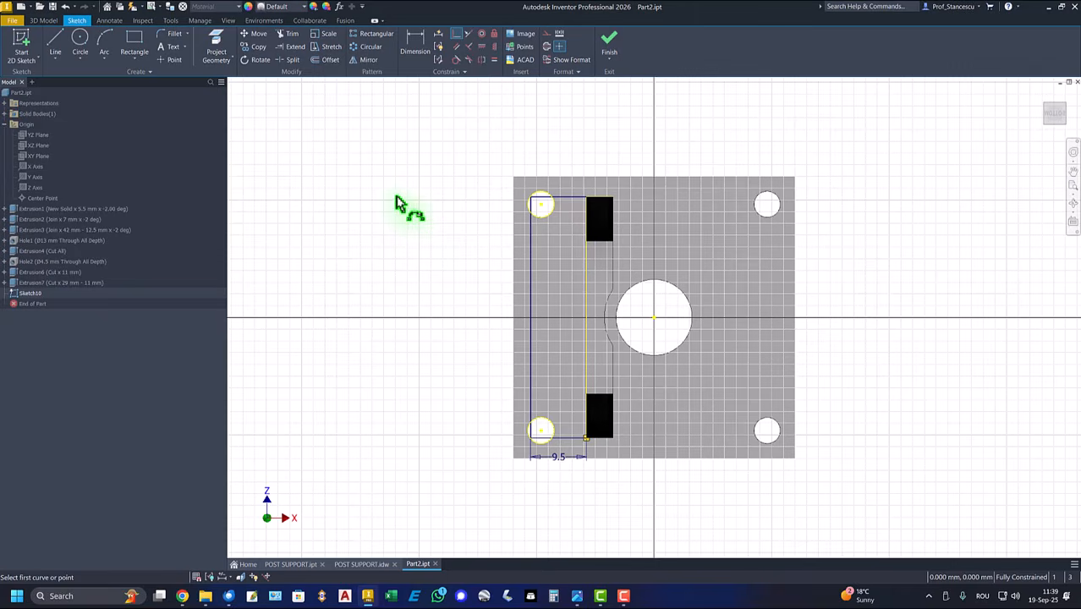
right_click(367, 166)
click(394, 165)
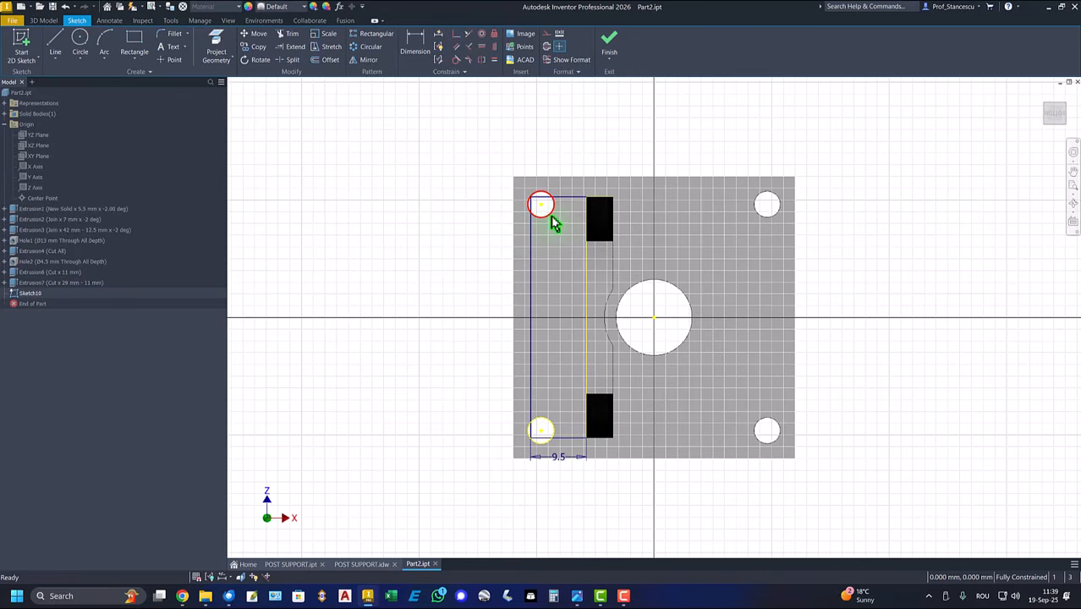
- Offset the upper projected corner hole outward by 3,75-4,5/2 mm
click(330, 60)
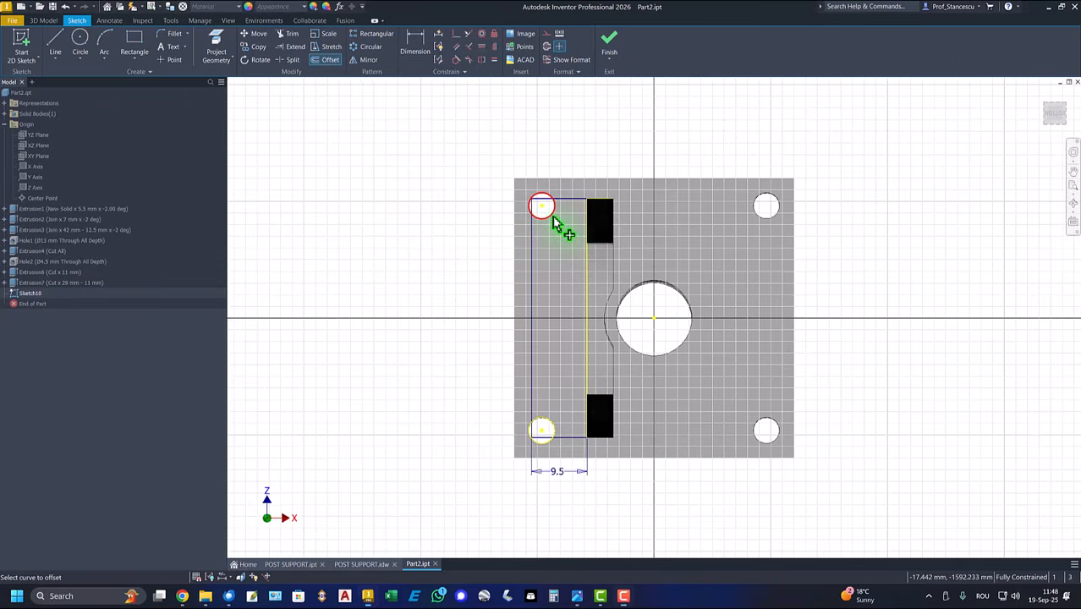
click(557, 227)
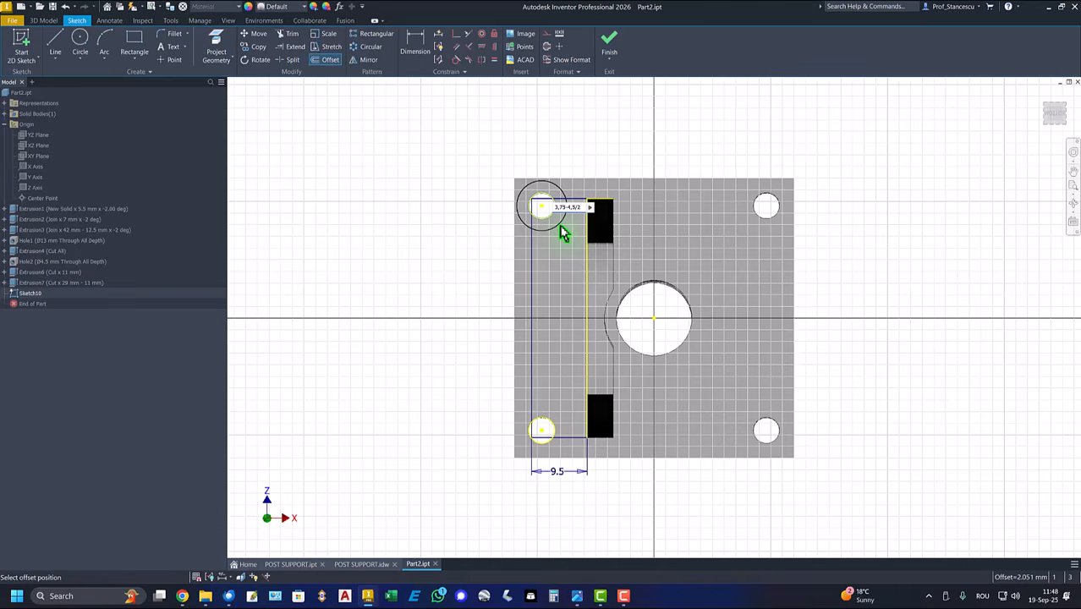
key(Return)
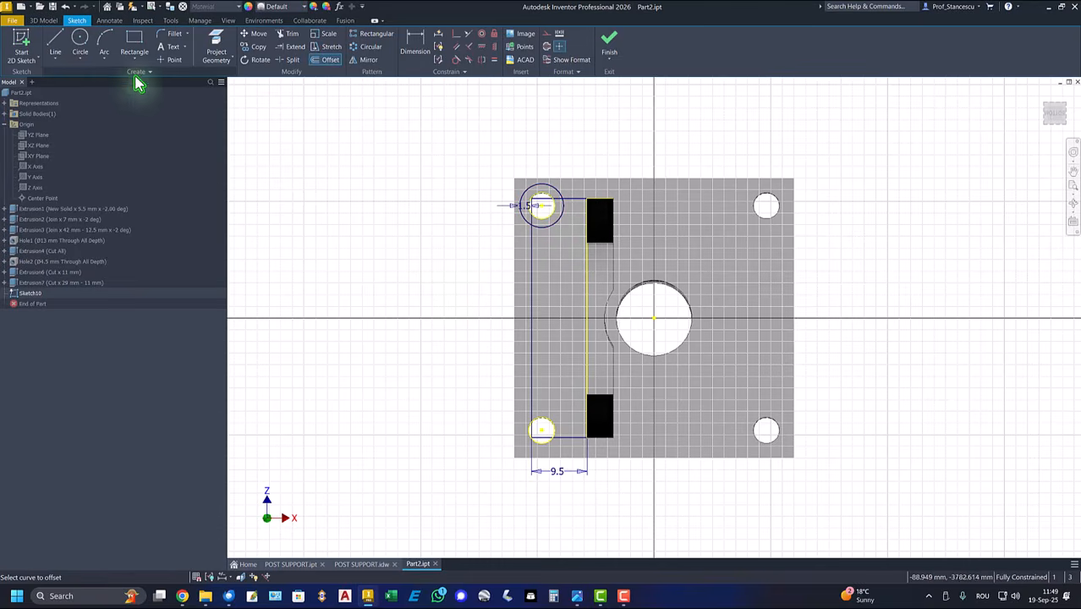
- Draw a circle centred on the lower corner hole and make it equal to the offset circle around the upper corner hole
click(82, 41)
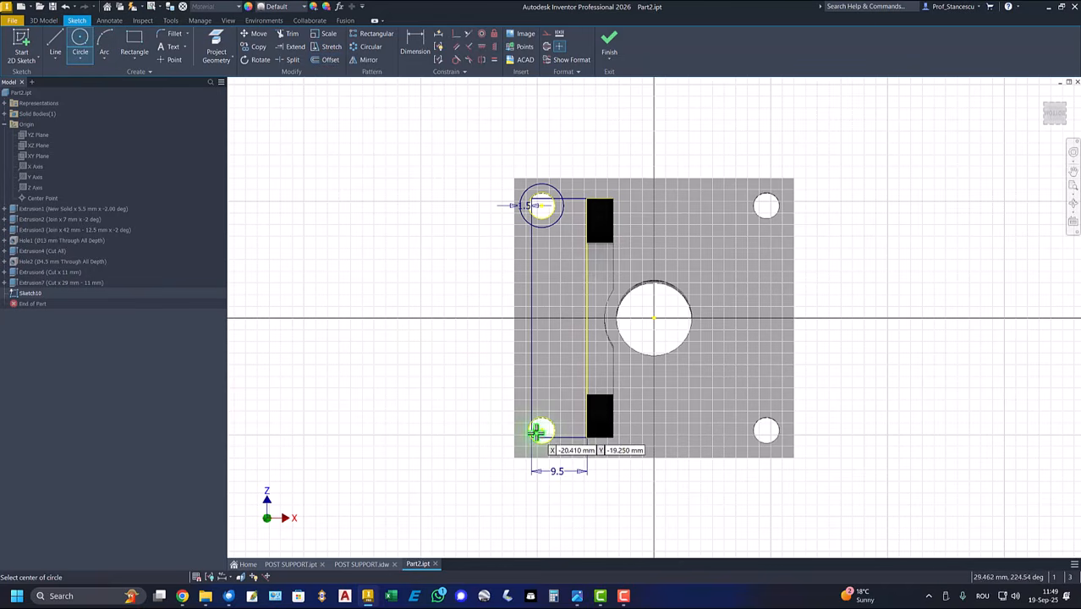
click(542, 429)
click(560, 416)
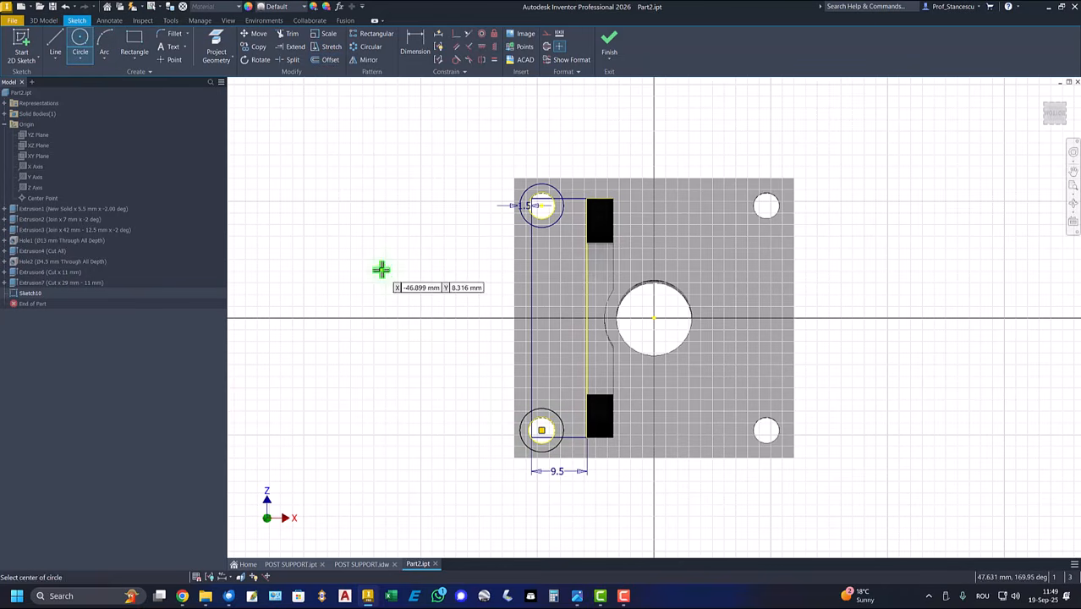
click(495, 60)
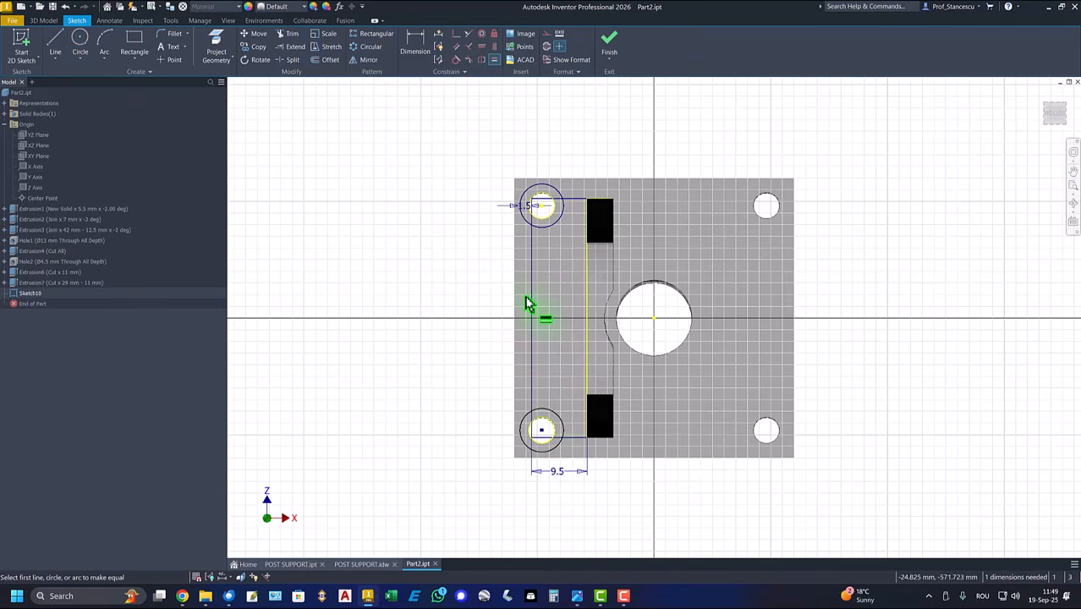
click(550, 412)
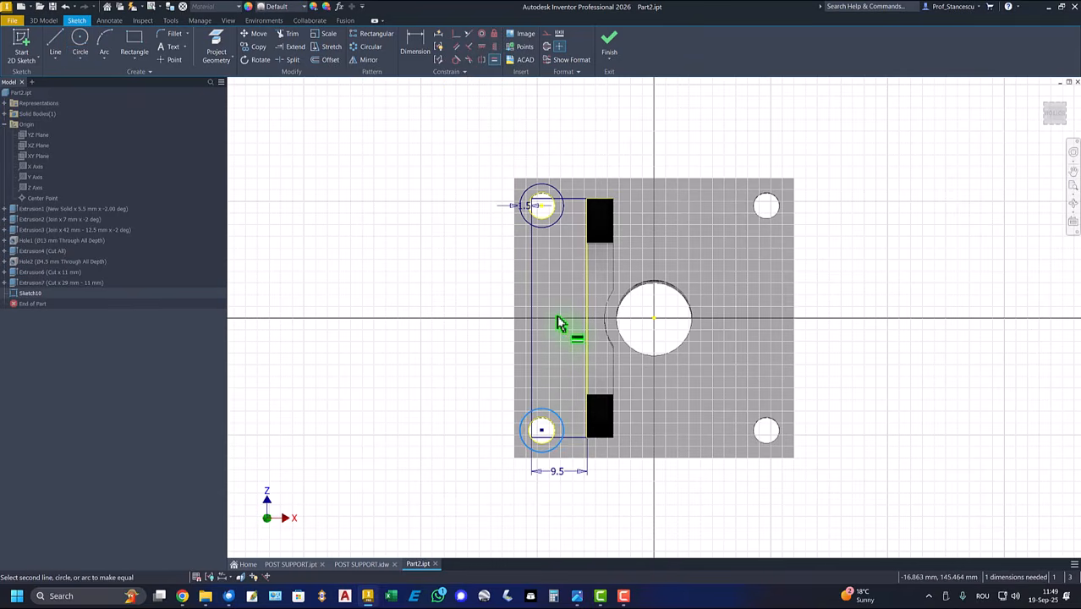
click(558, 227)
right_click(402, 233)
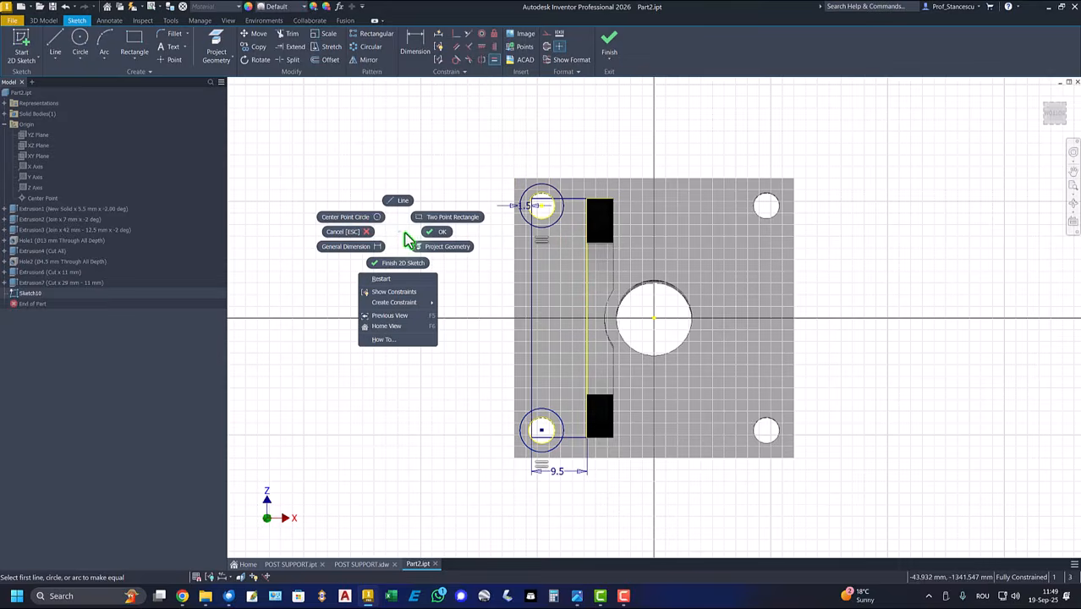
click(440, 233)
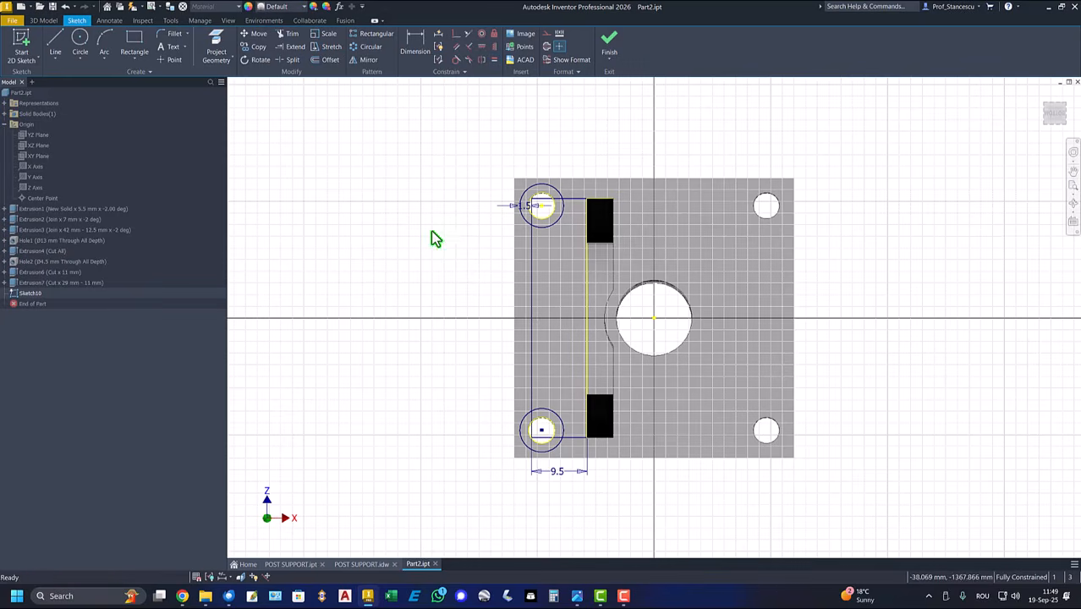
- Trim the circles' outer arcs and the rectangle's outer corners so the profile curves around both corner holes, and finish the sketch
click(288, 33)
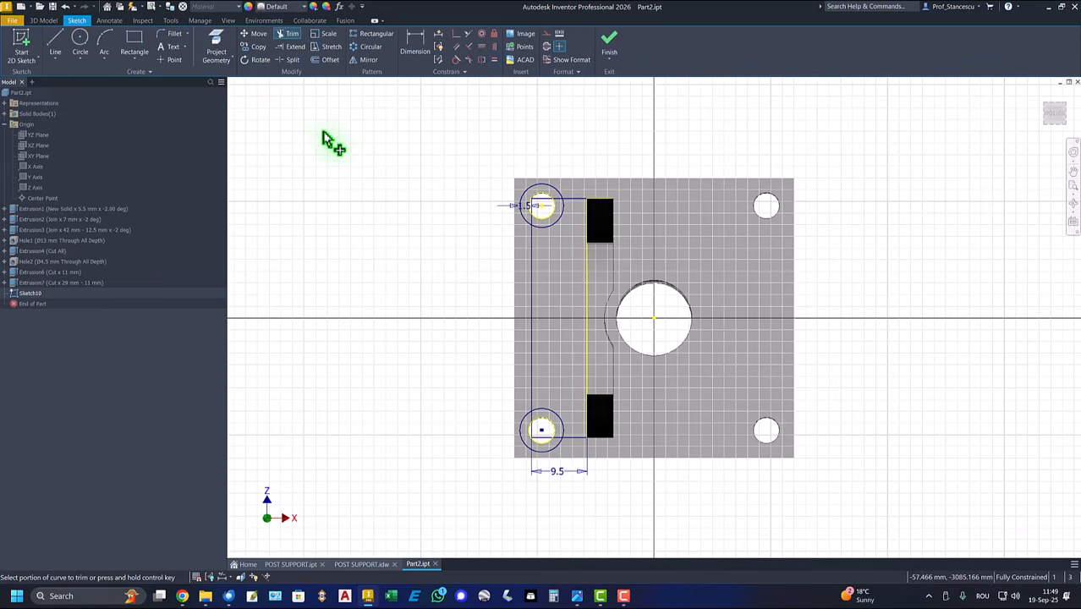
click(550, 189)
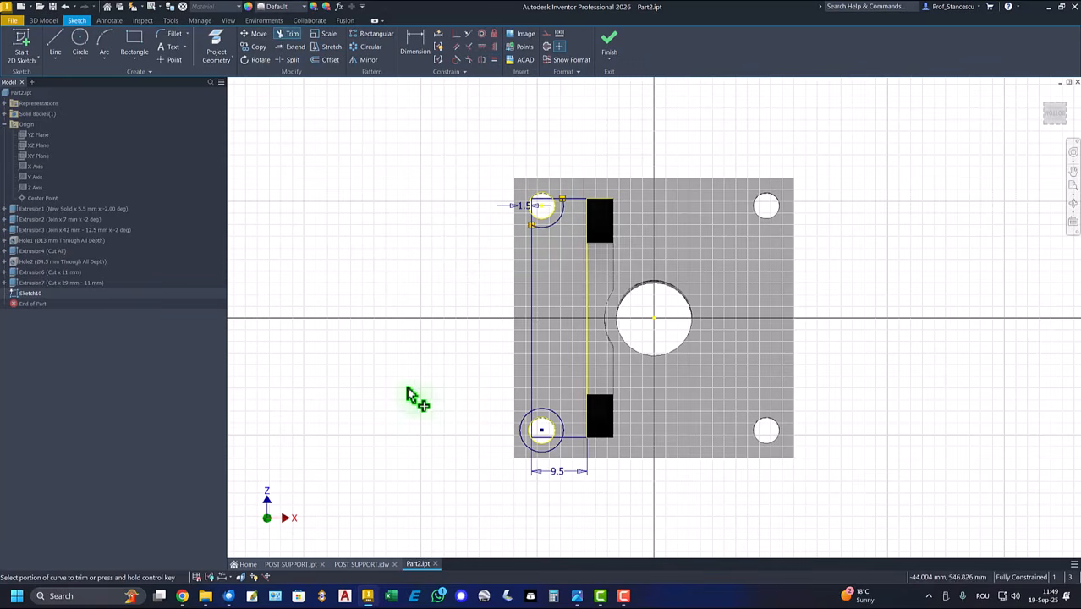
click(523, 445)
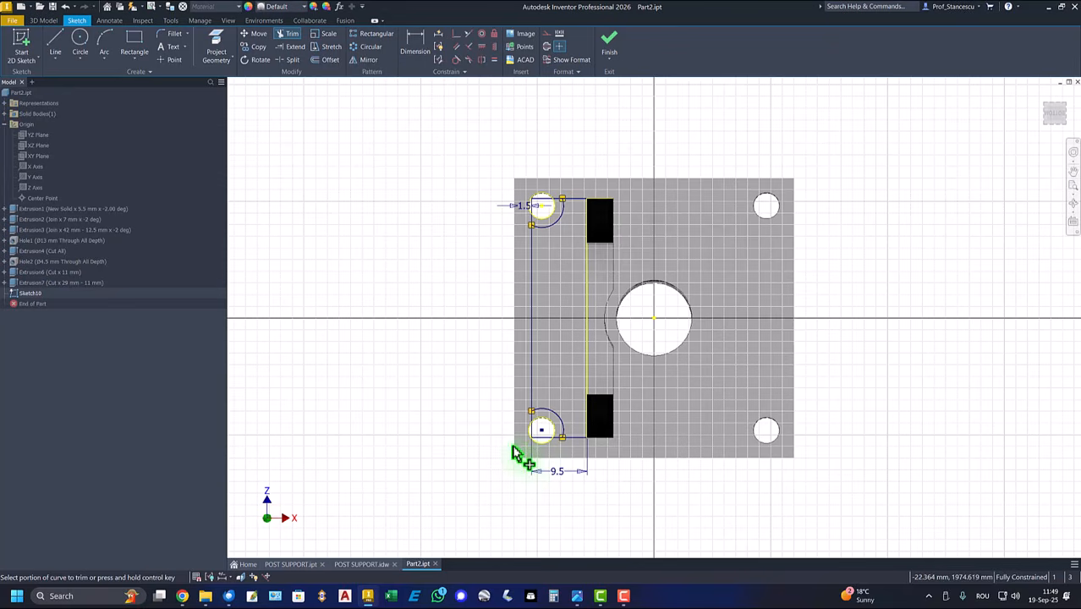
click(549, 206)
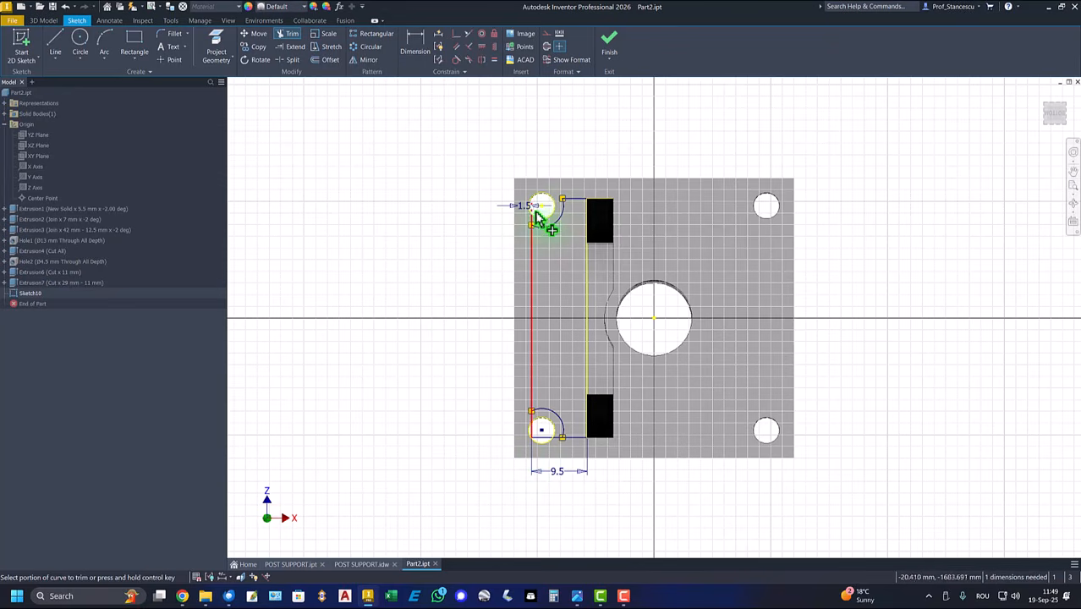
click(531, 210)
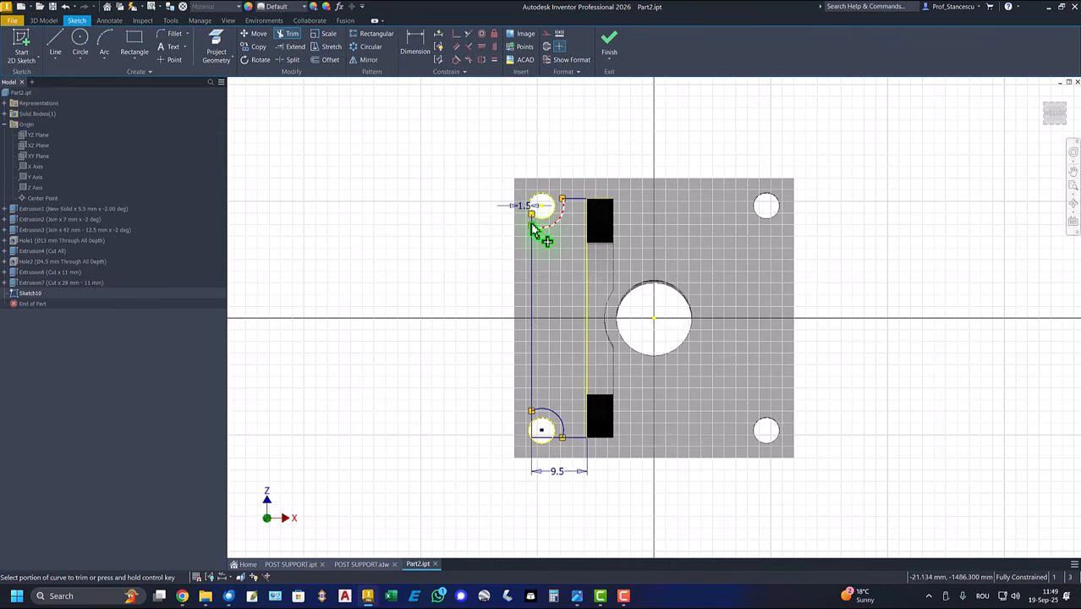
click(533, 228)
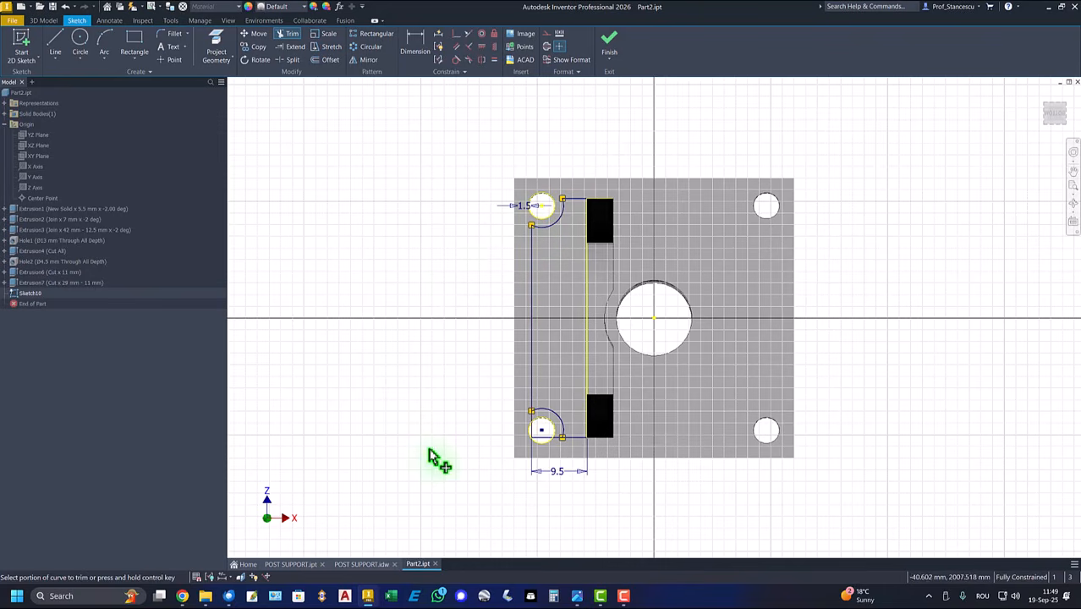
click(555, 440)
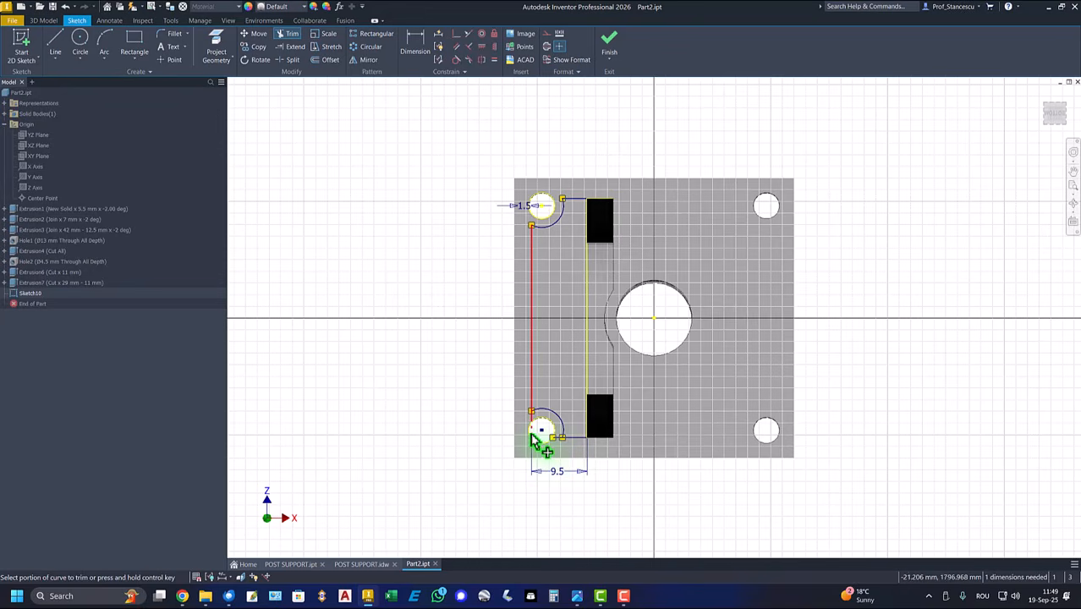
click(533, 428)
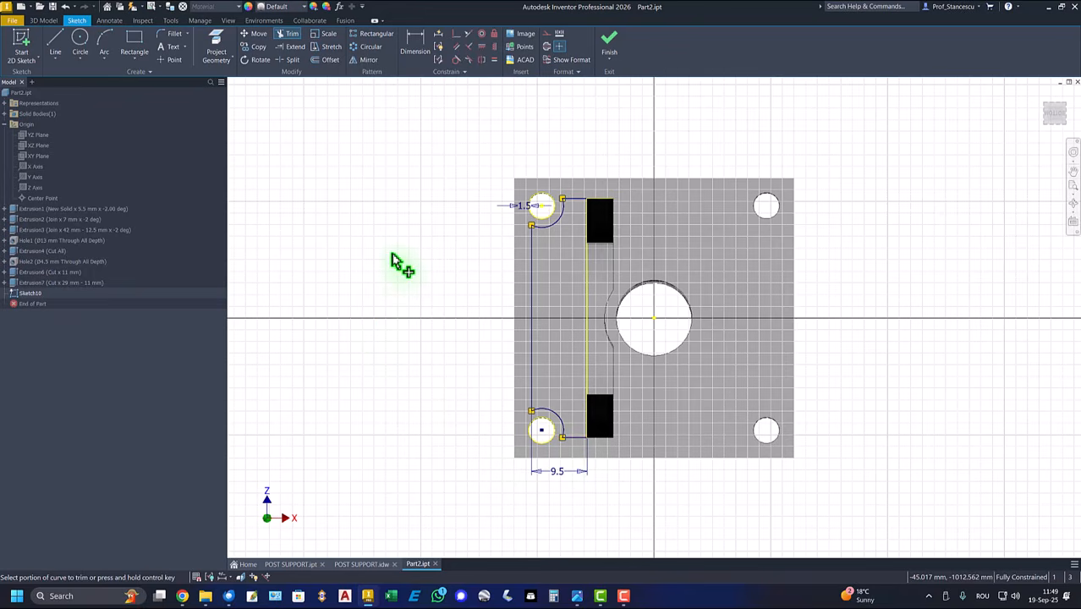
click(611, 44)
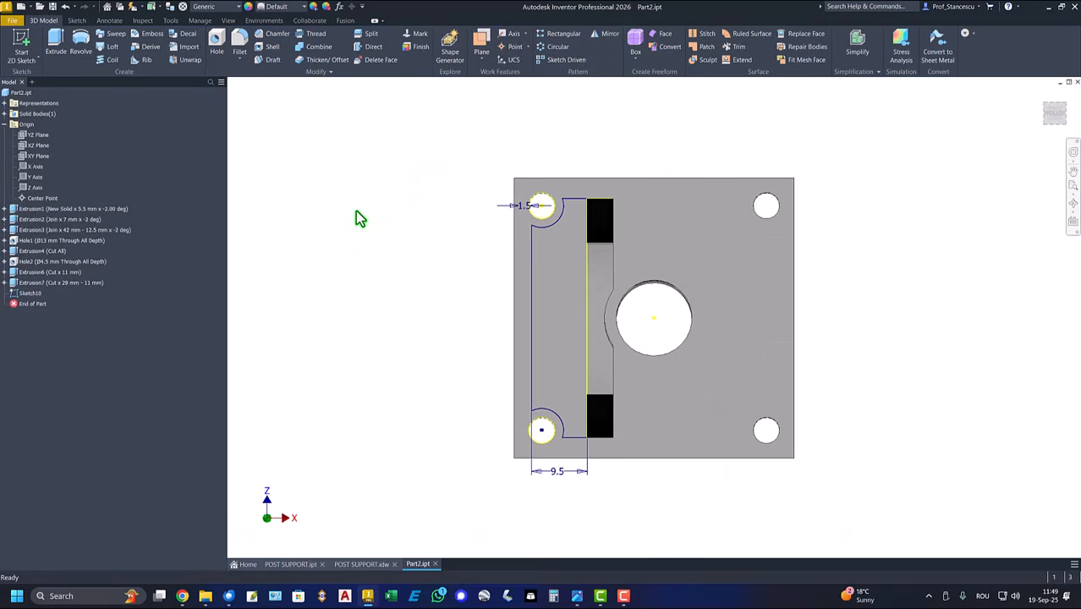
- Extrude the profile between the corner holes as a 4,5 mm deep cut into the base's underside
click(56, 43)
shift+middle_drag(411, 312, 427, 314)
click(578, 309)
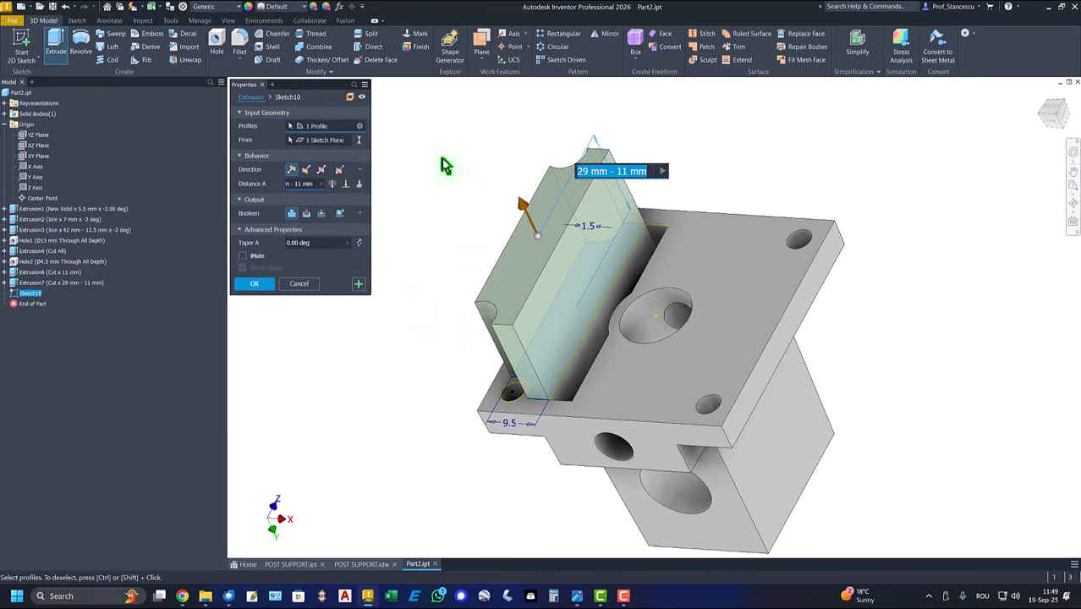
click(306, 212)
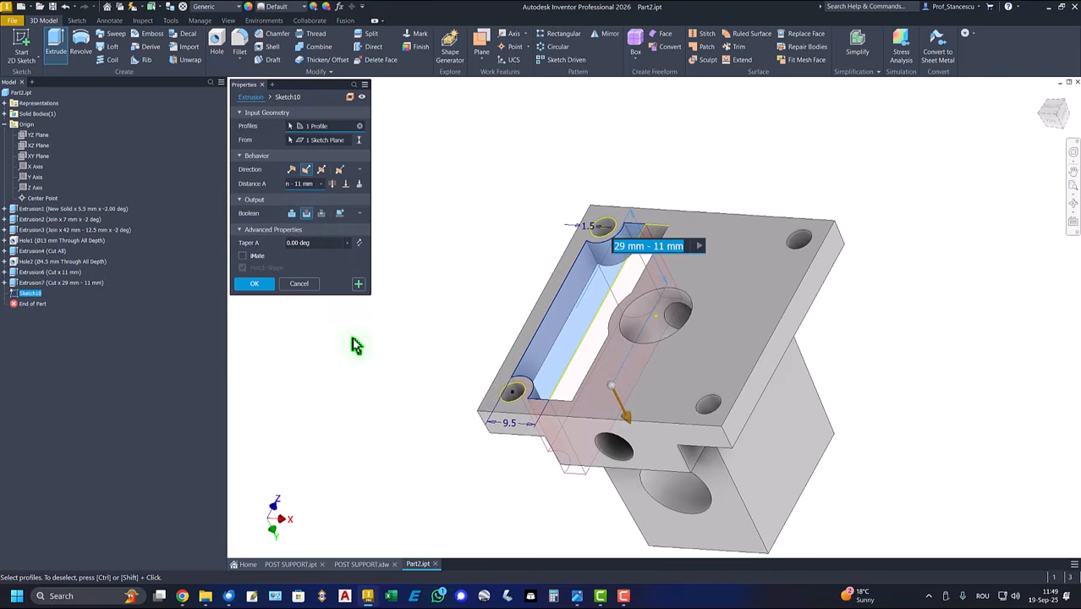
text(4,5)
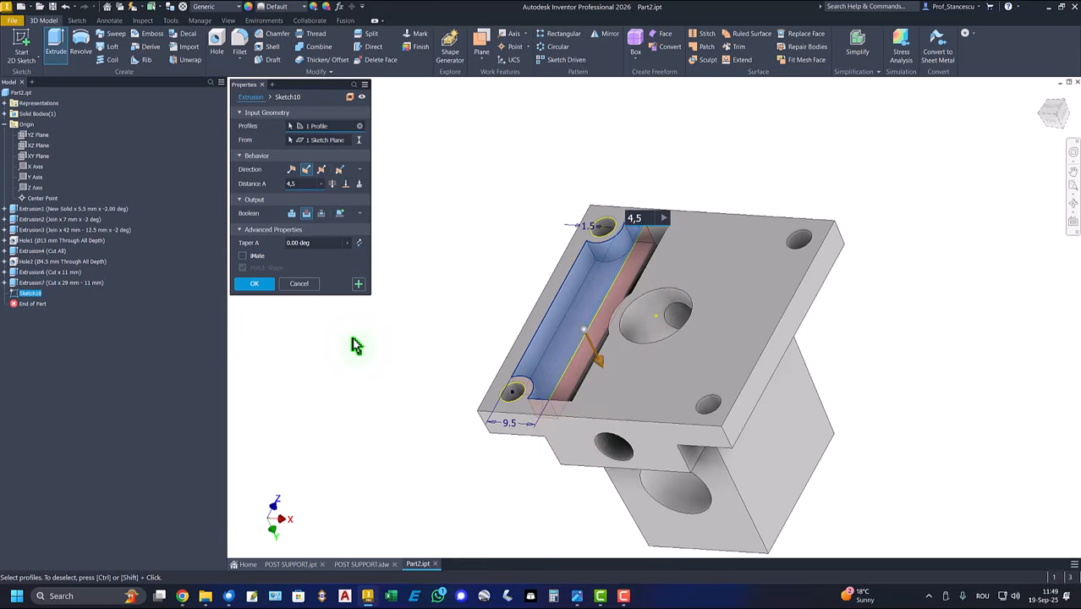
click(245, 285)
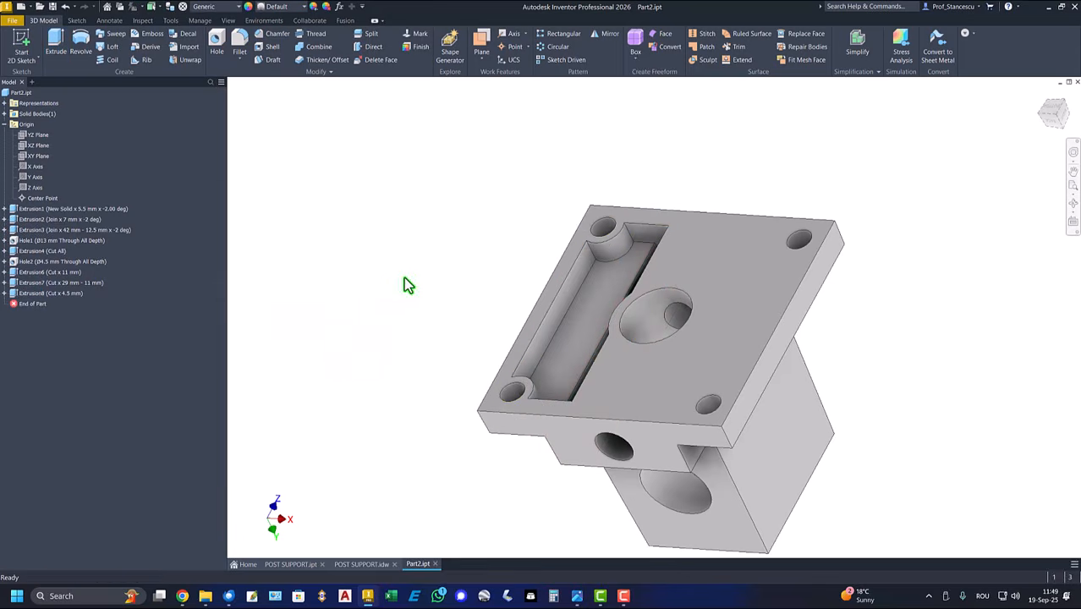
key(F6)
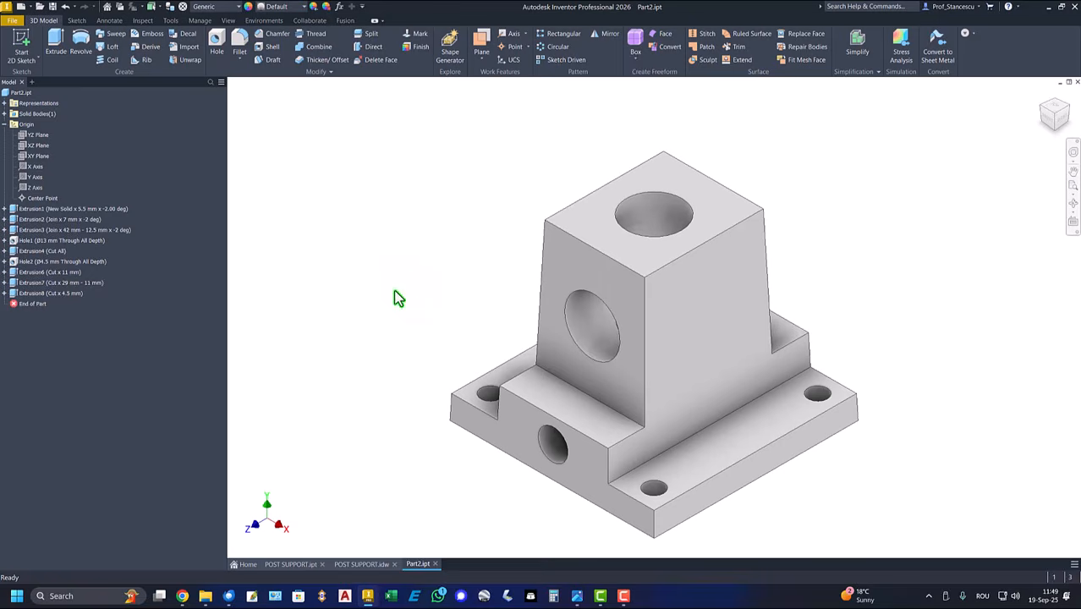
- Start a sketch on the side pocket's floor in Part2, consulting the POST SUPPORT drawing first, and project the floor's outline with sliced graphics
click(361, 564)
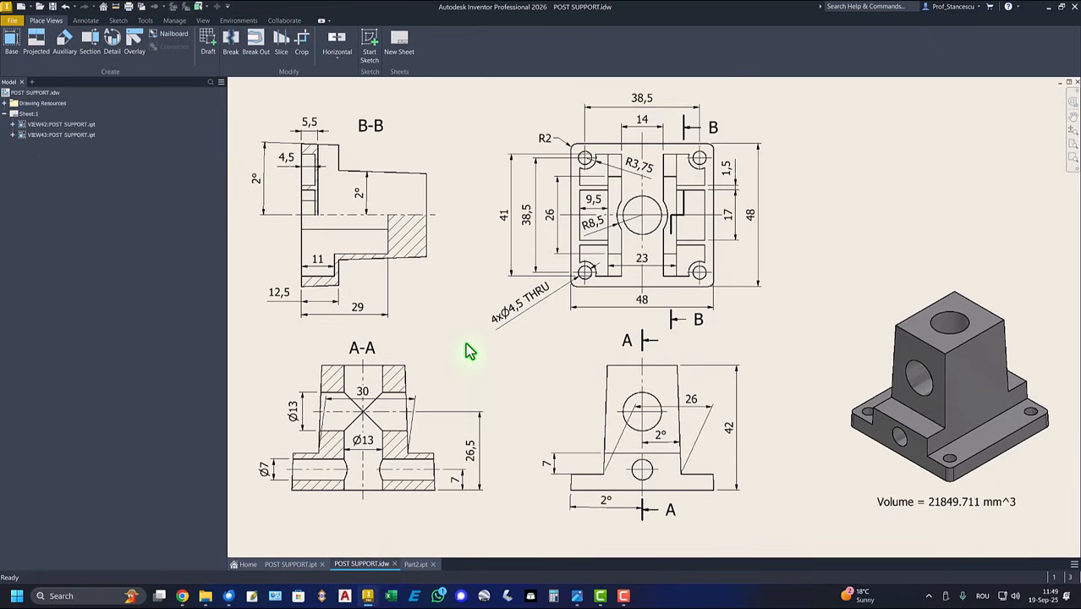
click(311, 168)
click(432, 129)
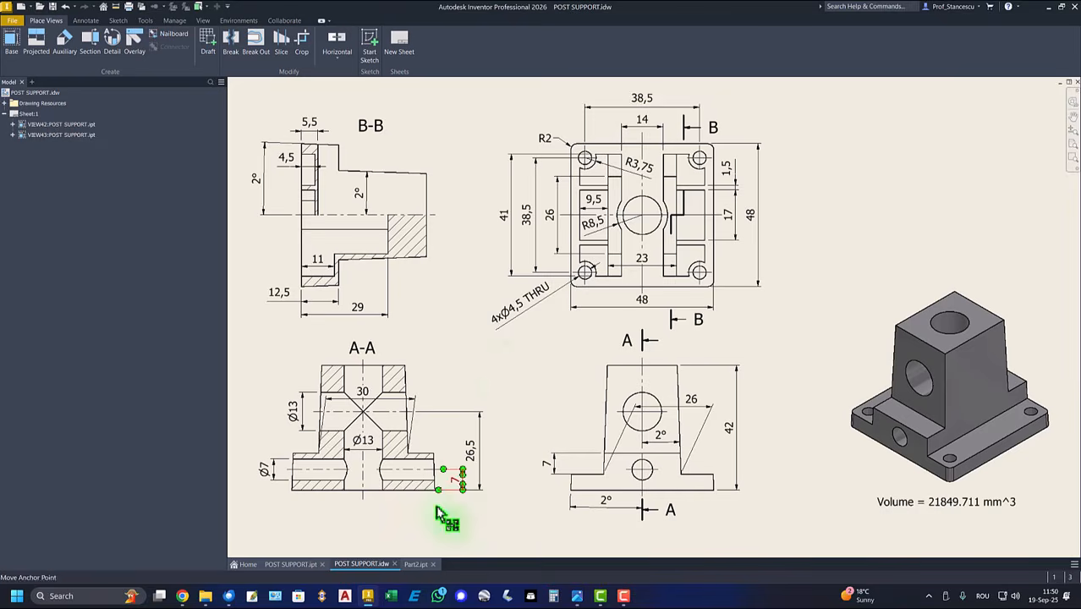
click(415, 564)
shift+middle_drag(396, 439, 517, 259)
click(518, 259)
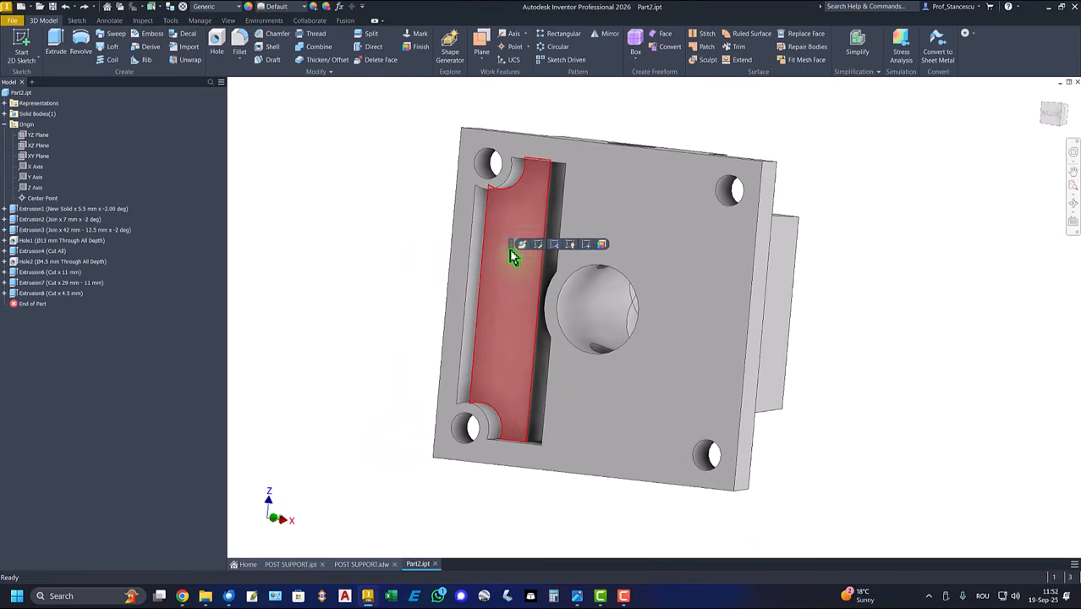
click(587, 242)
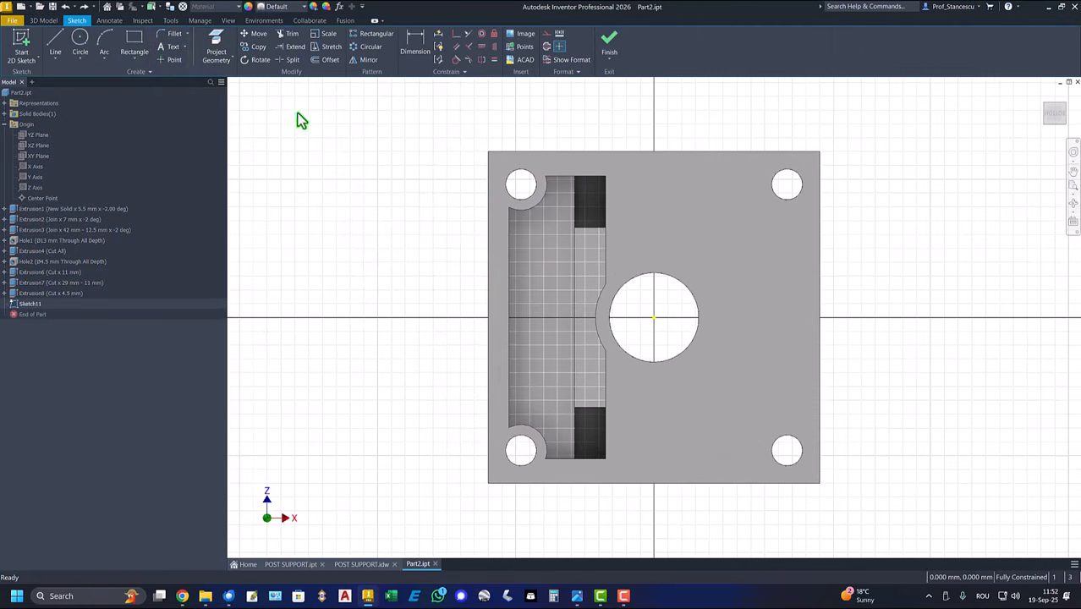
click(216, 43)
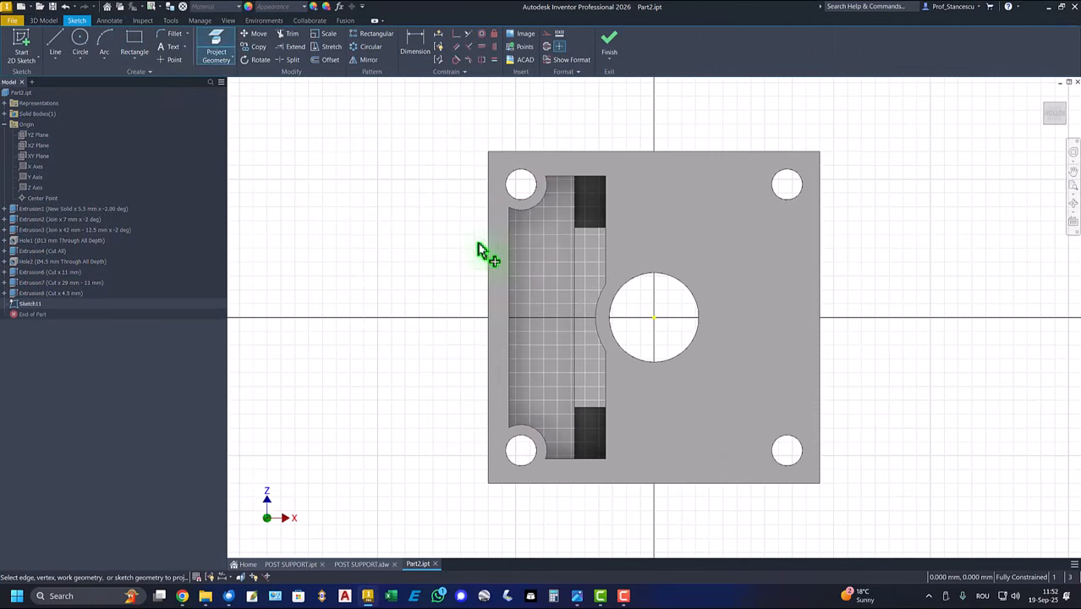
click(542, 273)
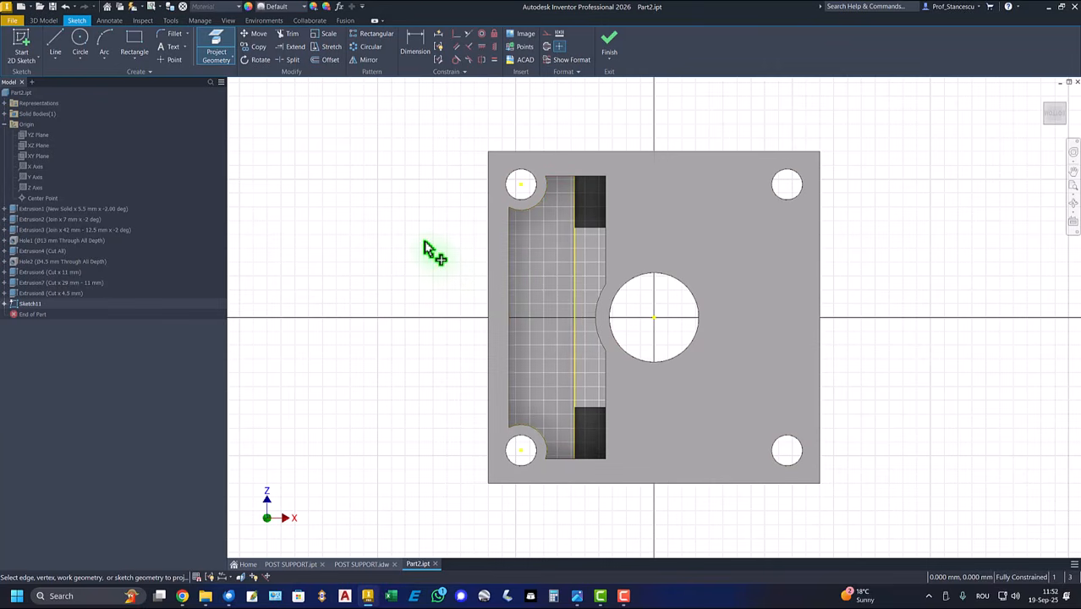
key(F7)
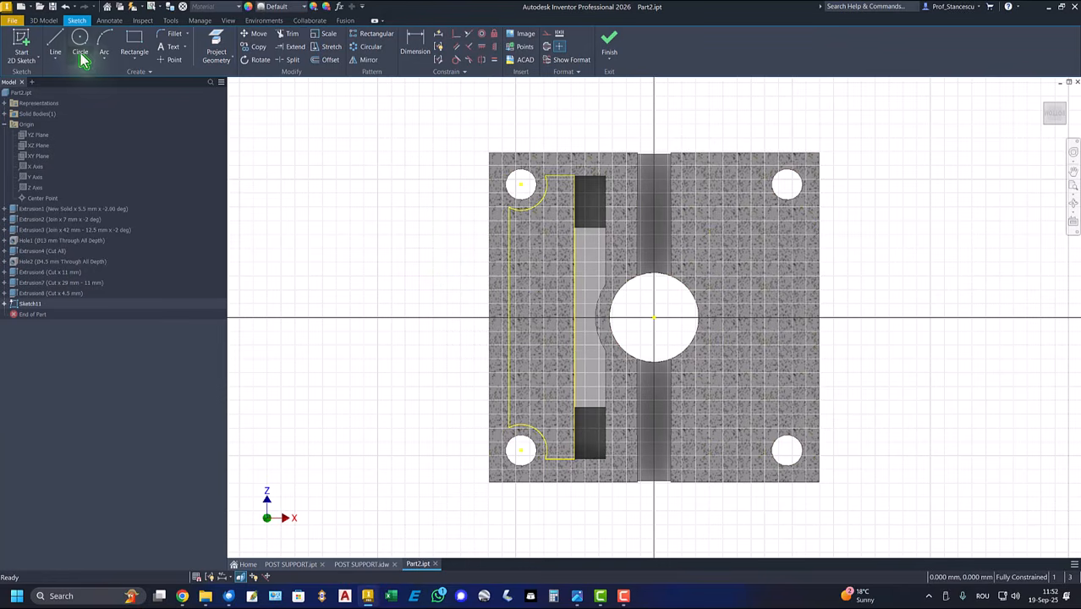
- Draw two rectangles across the pocket's 9.5 mm width, the upper one 1.5 mm high and the lower one about 1.5 mm high
click(133, 41)
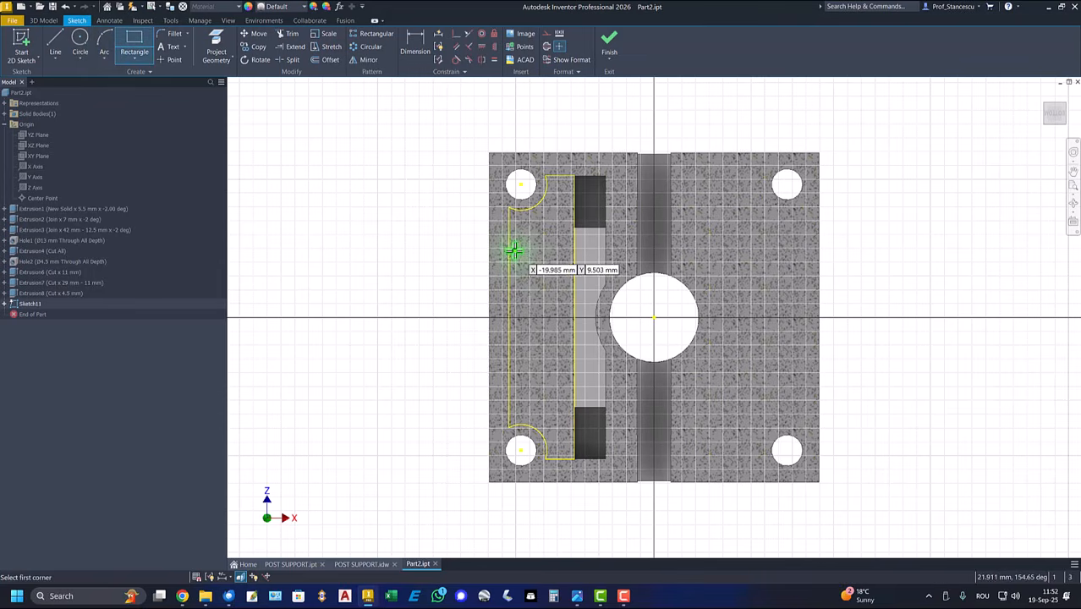
click(509, 246)
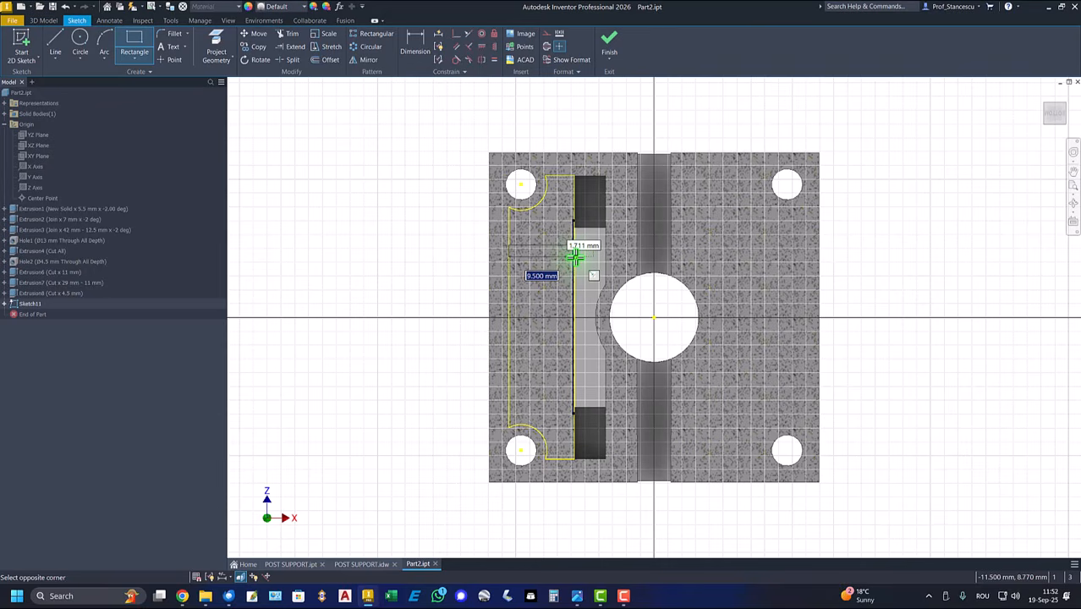
key(Tab)
text(1.5)
key(Return)
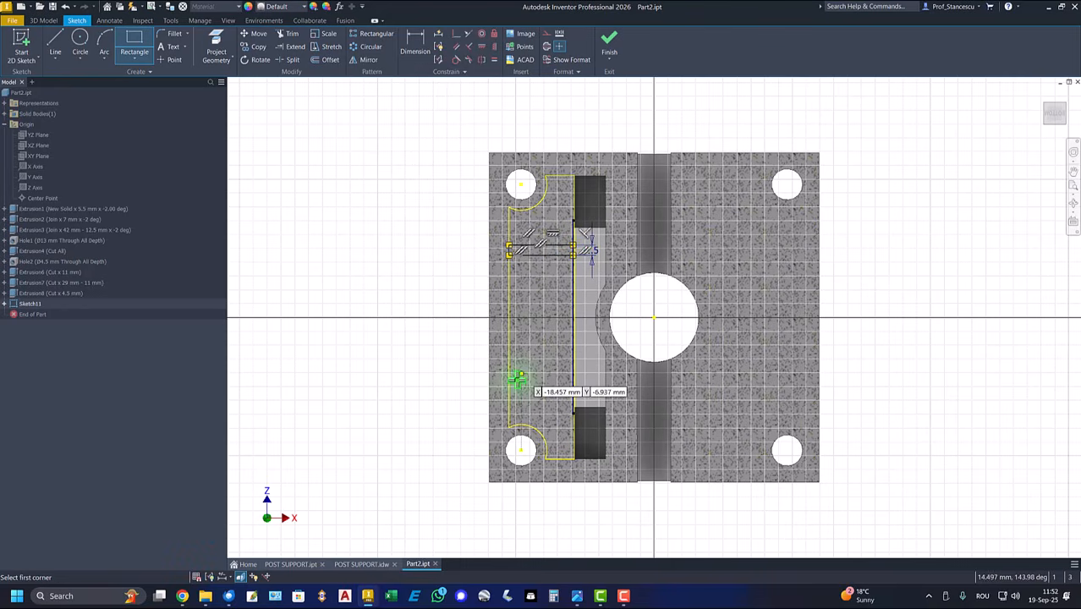
click(509, 372)
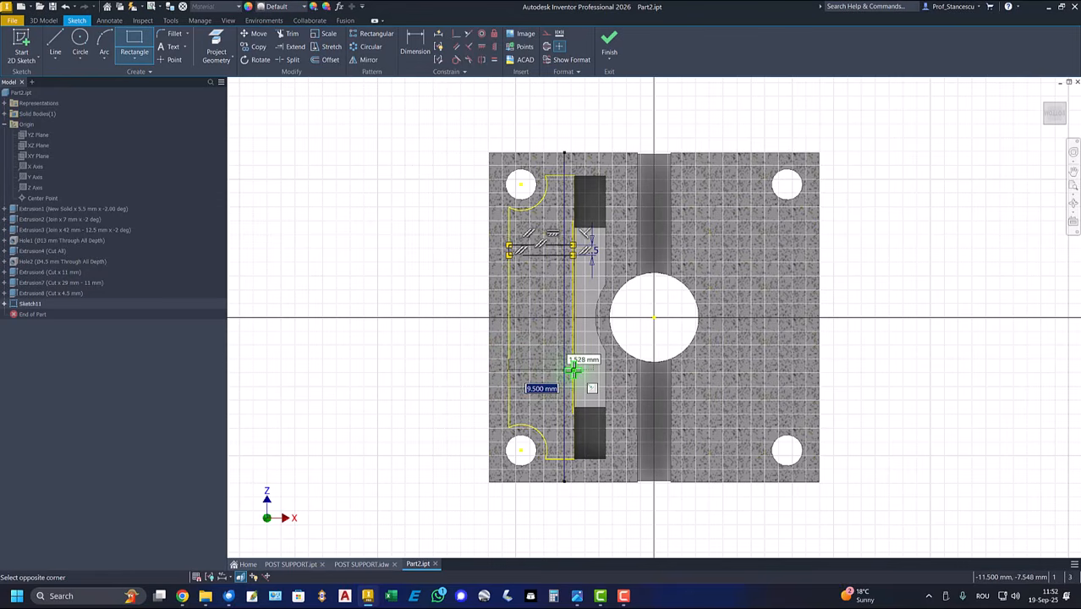
click(574, 369)
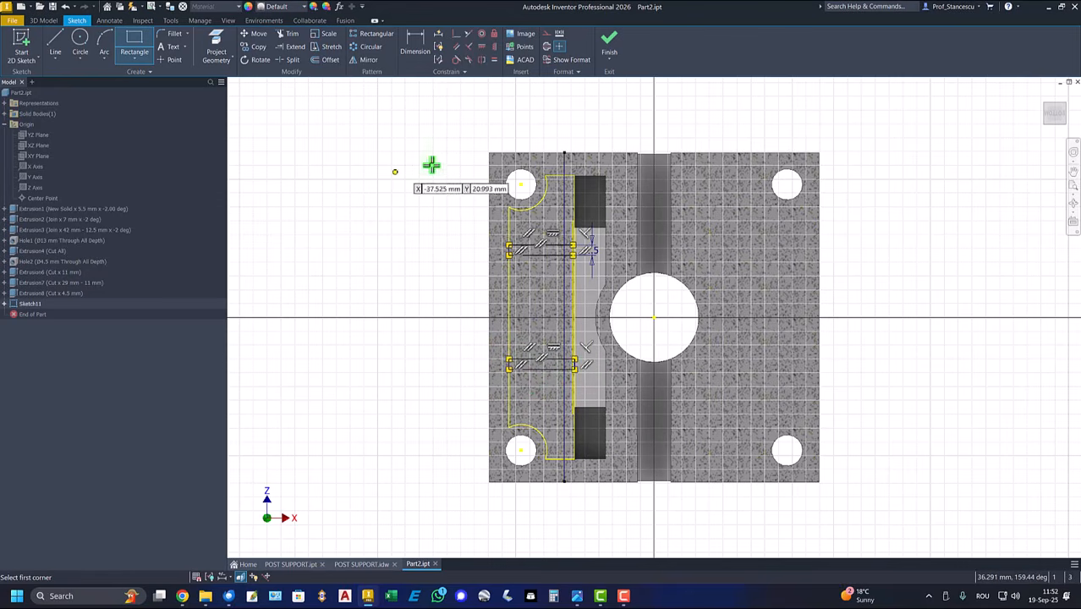
- Make the short sides of the two rib rectangles equal so both have the same height
click(495, 60)
scroll(598, 350, up, 3)
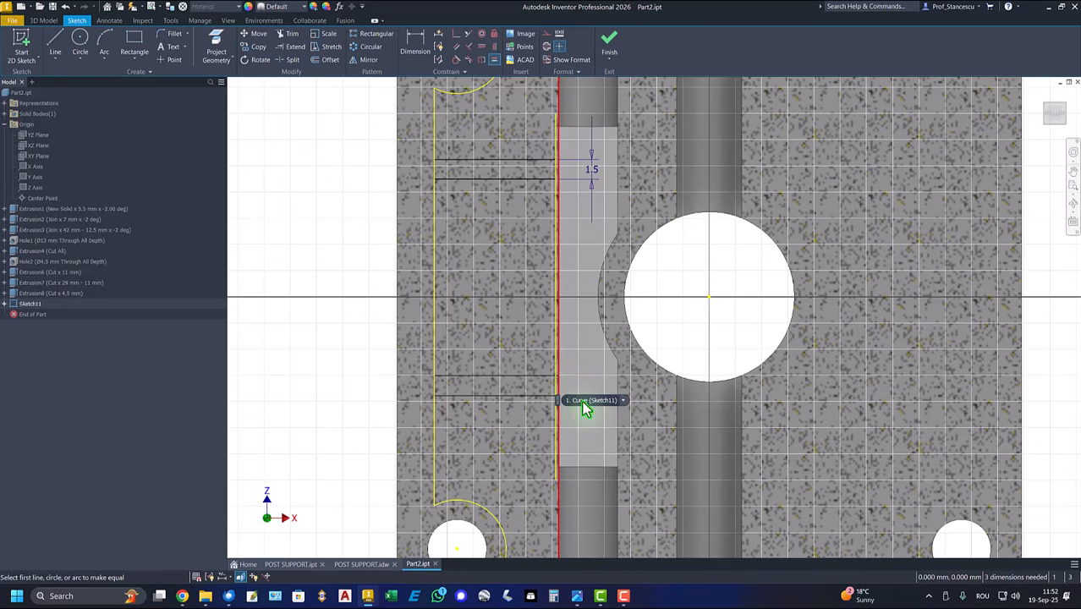
click(623, 401)
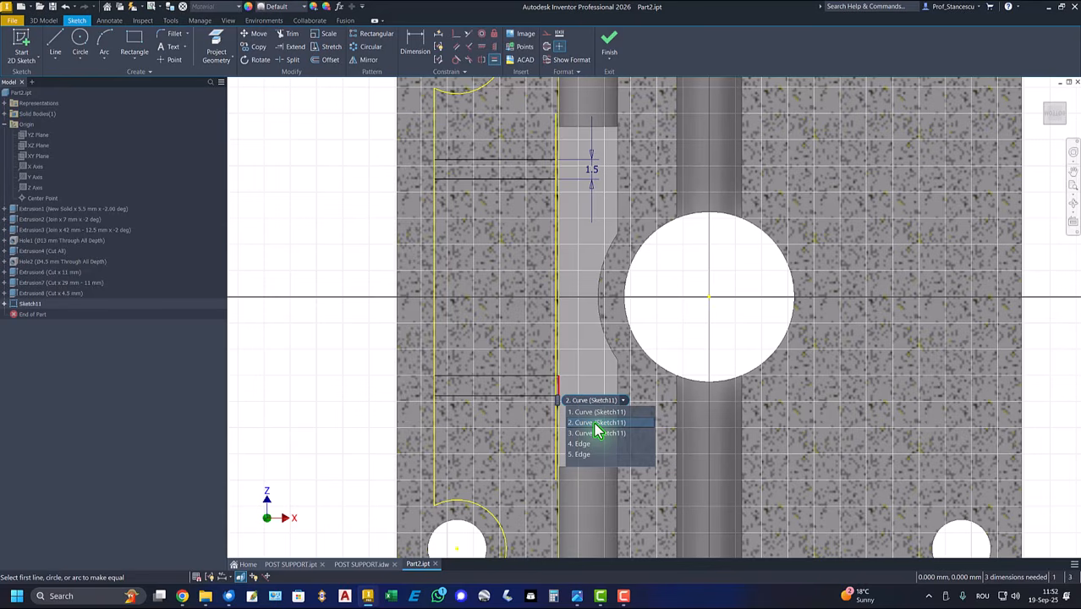
click(597, 422)
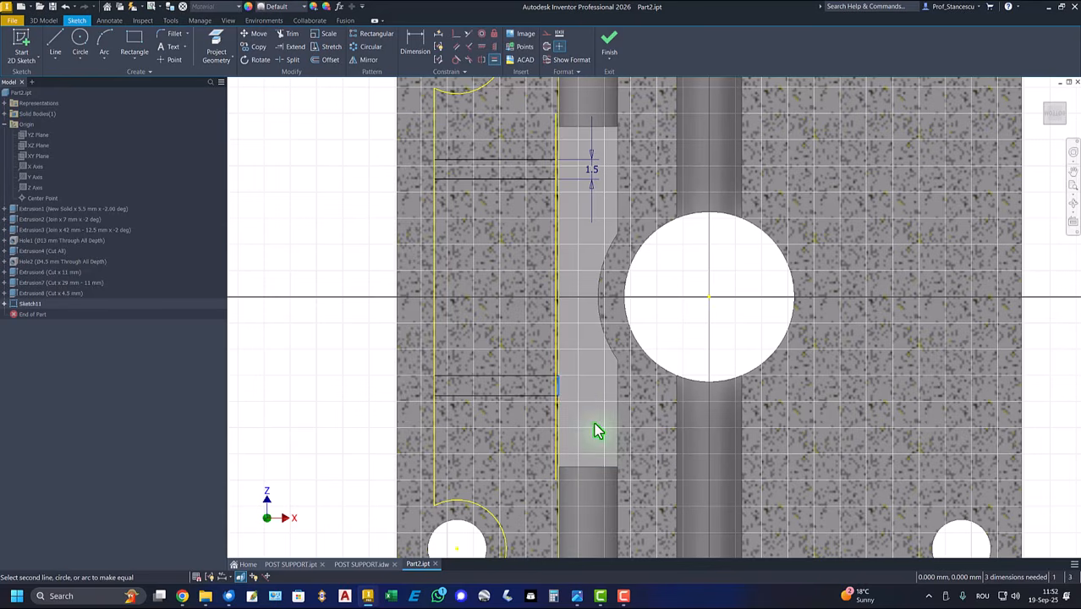
click(560, 175)
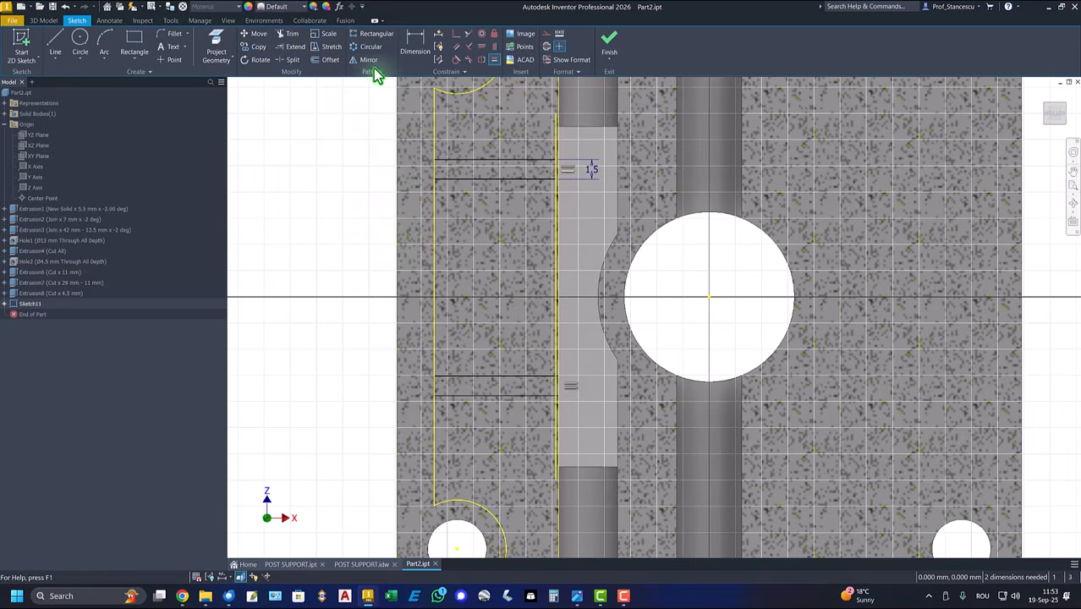
- Dimension the gap between the facing long sides of the two rib rectangles and set it to 17 mm
click(415, 48)
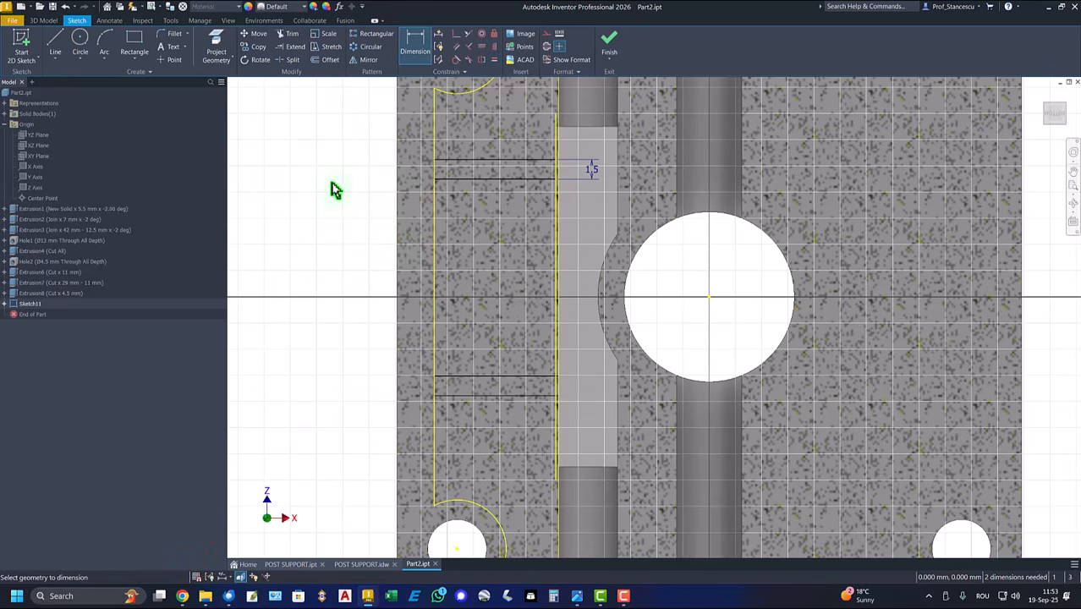
click(486, 179)
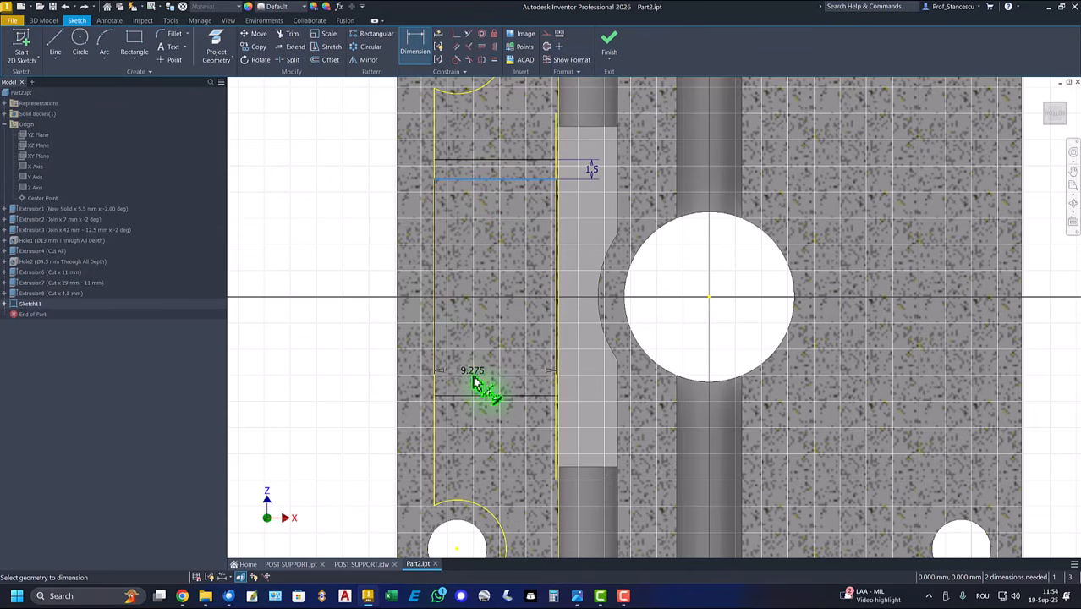
click(470, 374)
click(359, 257)
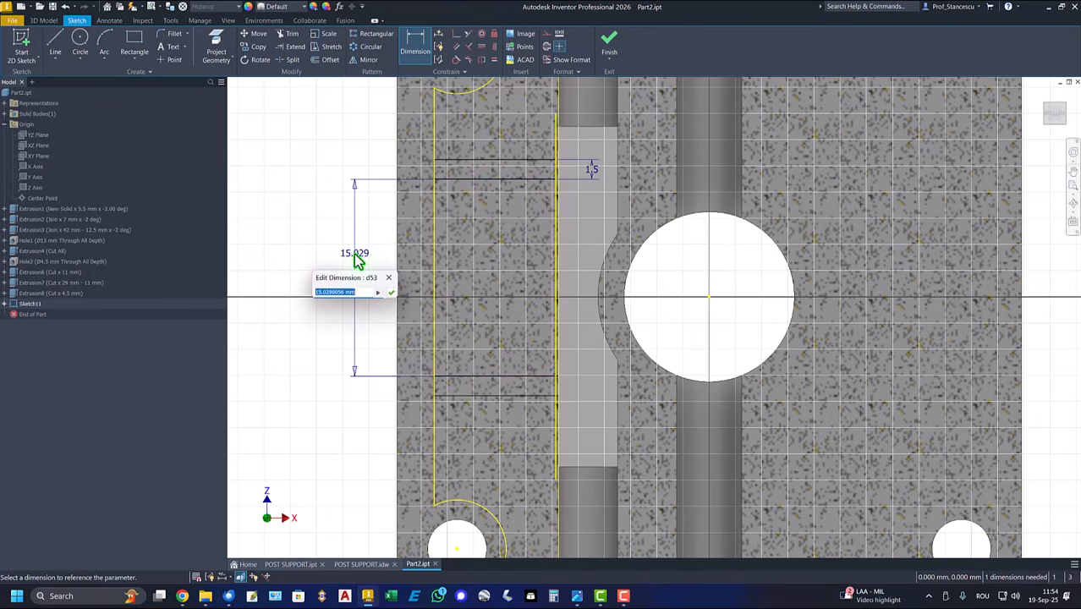
key(Return)
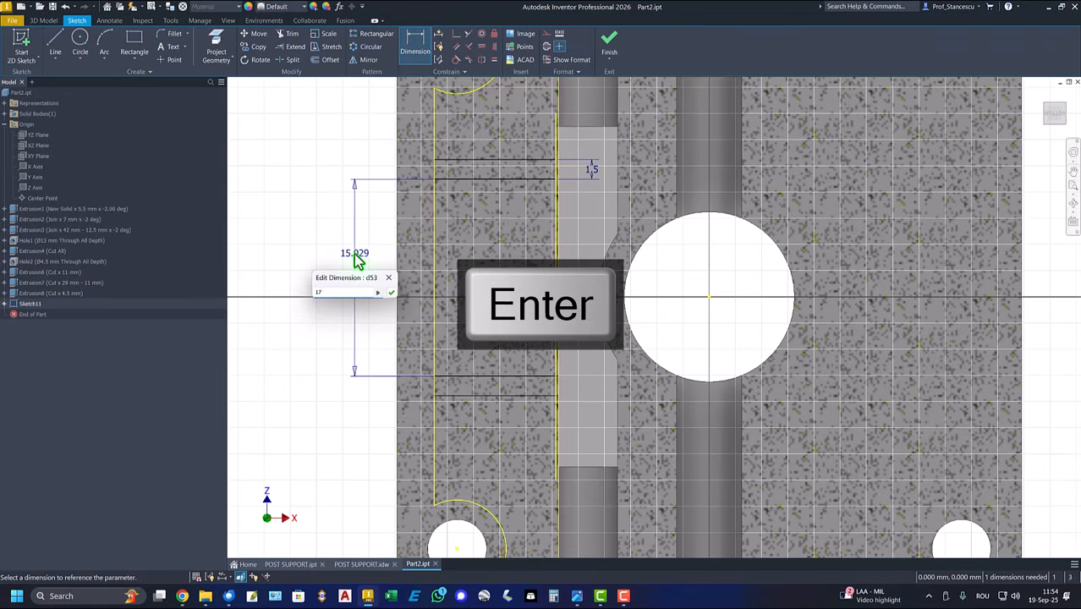
- Draw a diagonal line from the upper rectangle's lower outer corner to the lower rectangle's upper inner corner
click(55, 43)
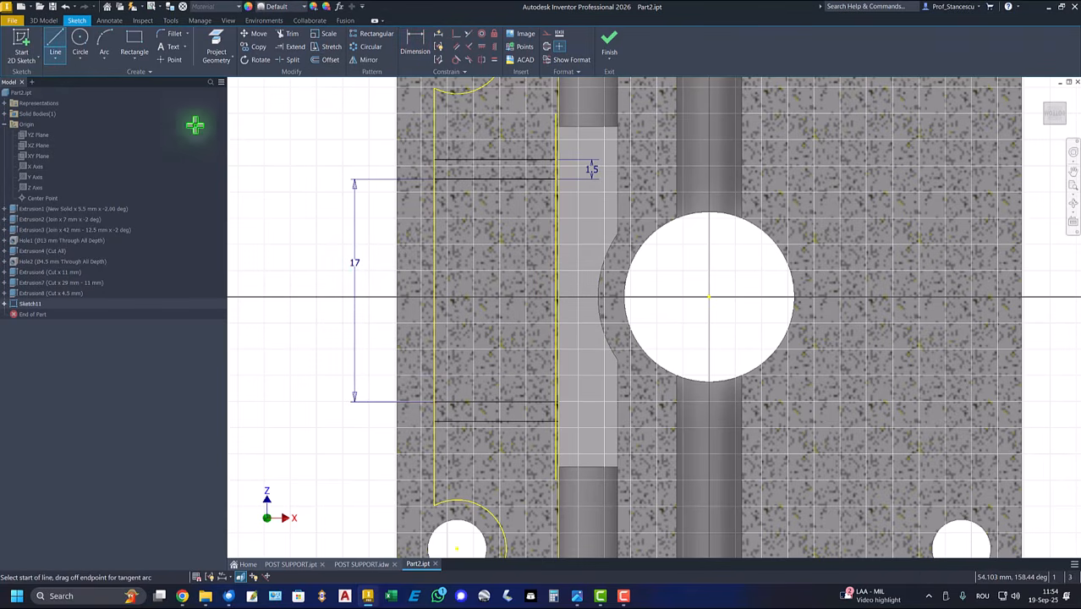
click(435, 179)
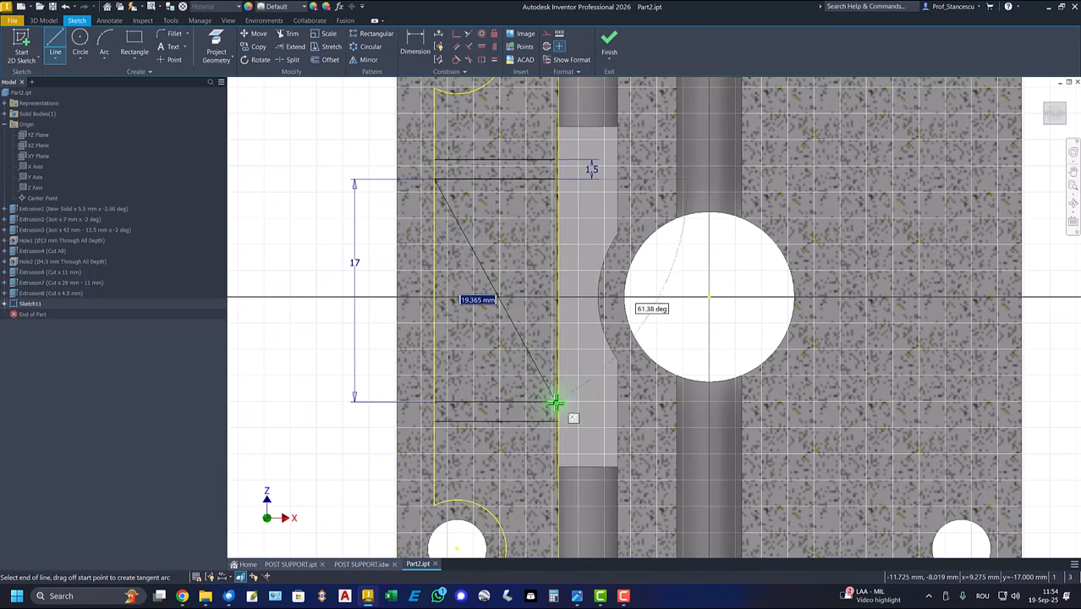
scroll(552, 403, up, 3)
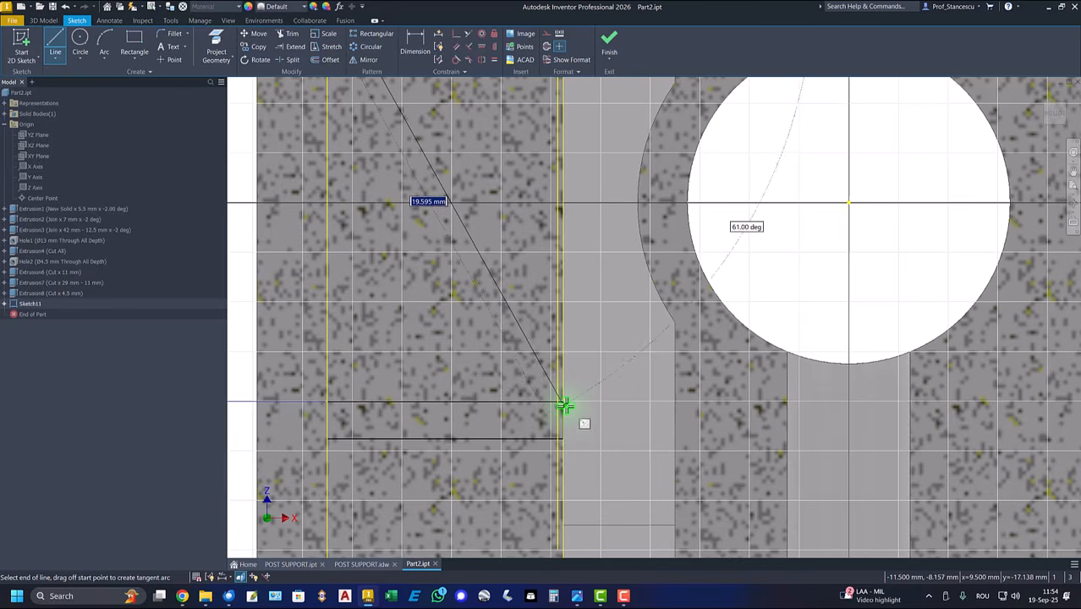
double_click(562, 404)
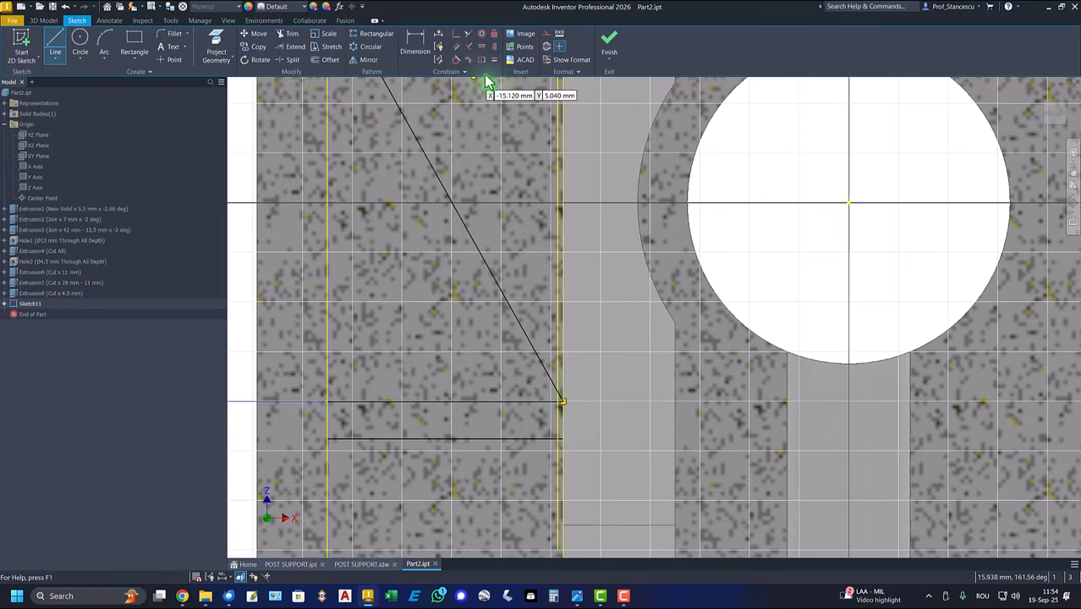
right_click(242, 191)
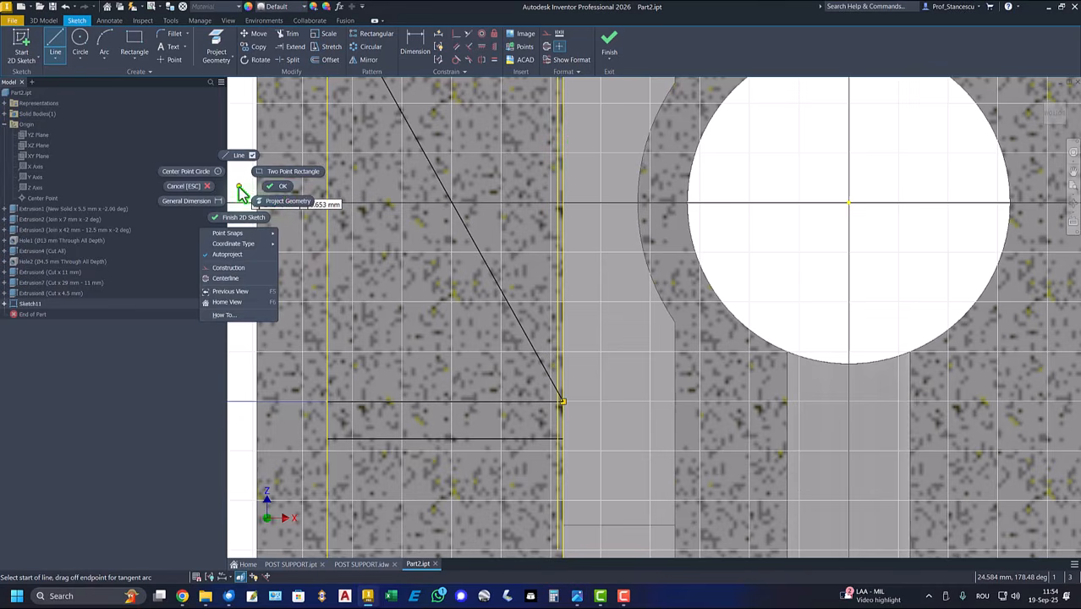
click(271, 197)
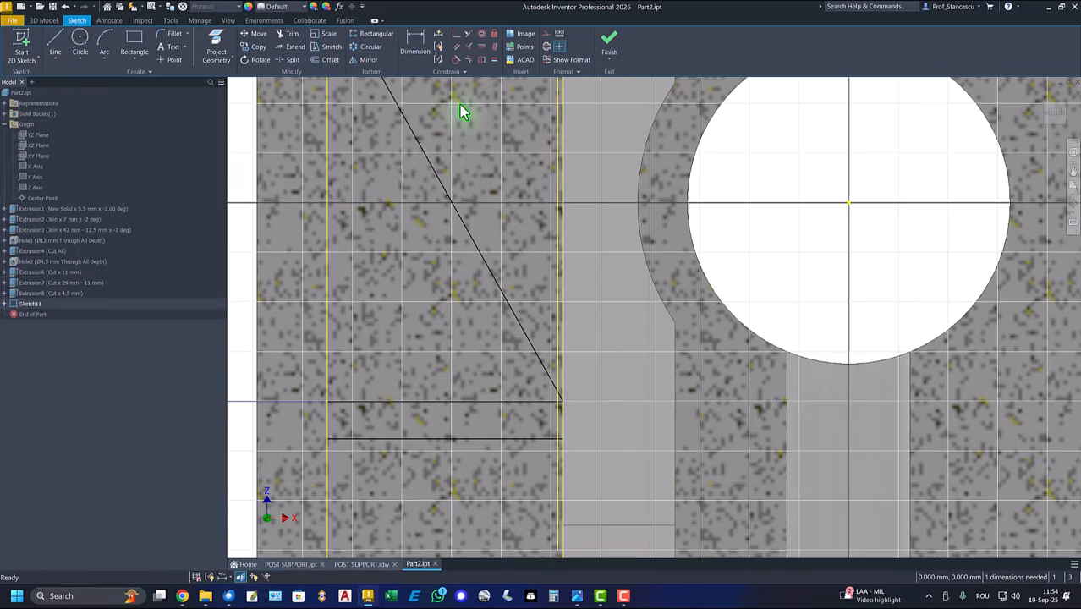
- Align the diagonal line's midpoint horizontally with the sketch origin at the central hole's center
click(481, 46)
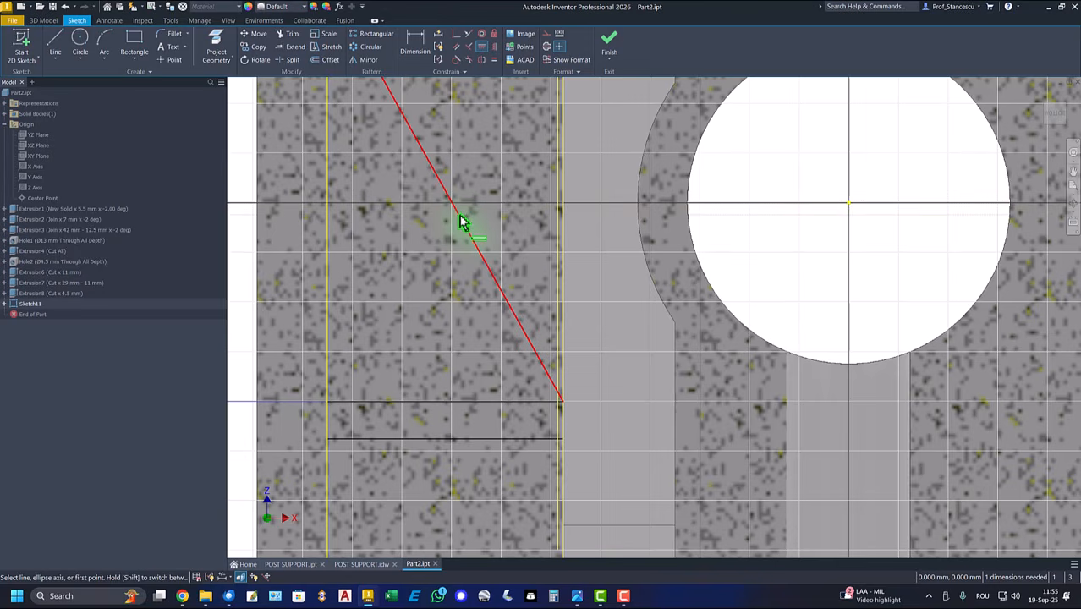
click(446, 190)
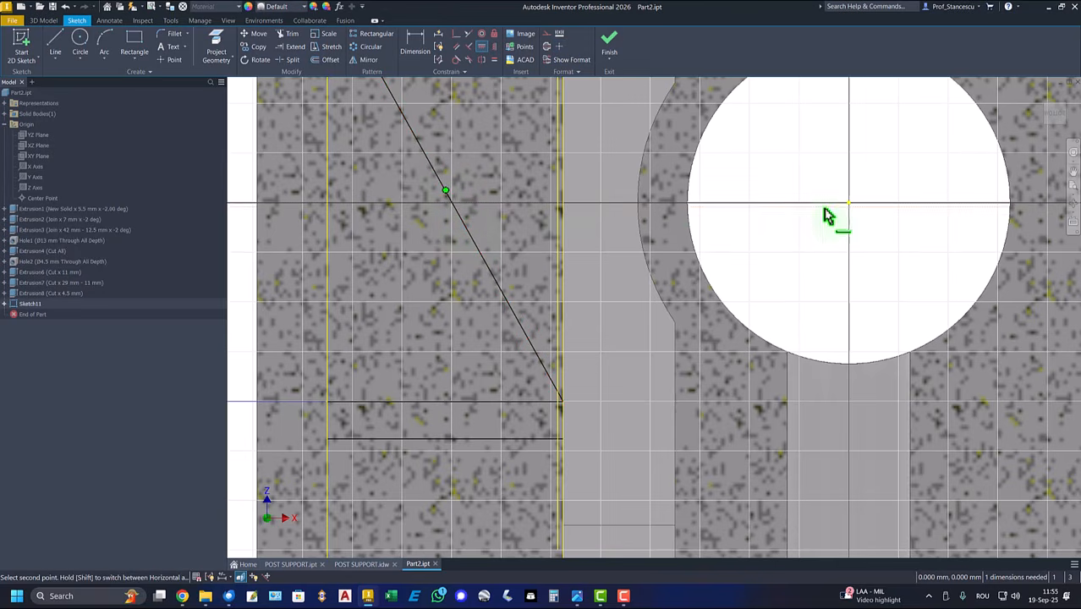
click(849, 204)
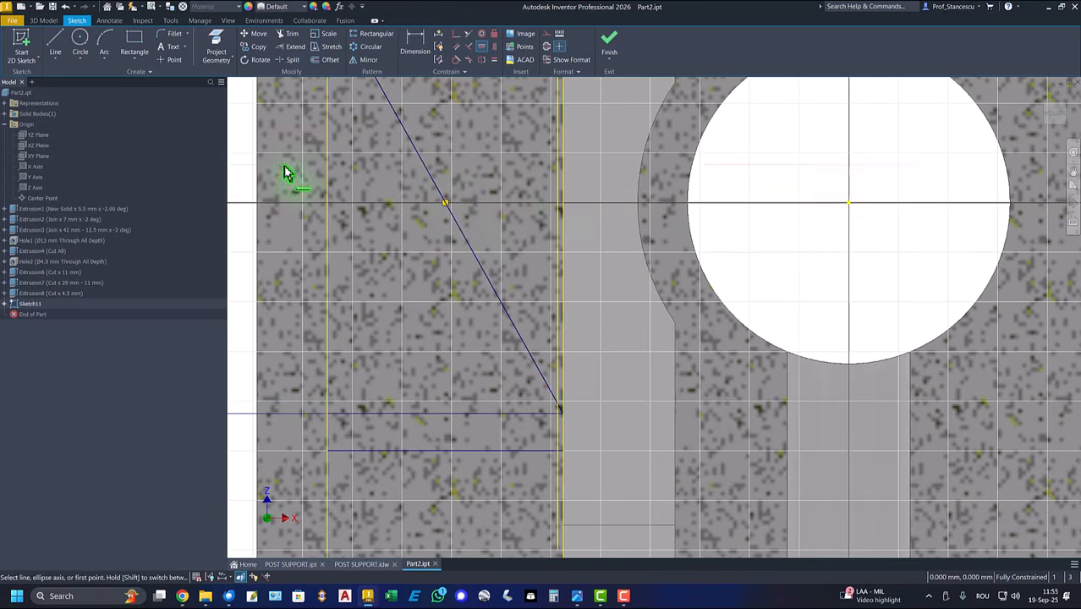
right_click(246, 176)
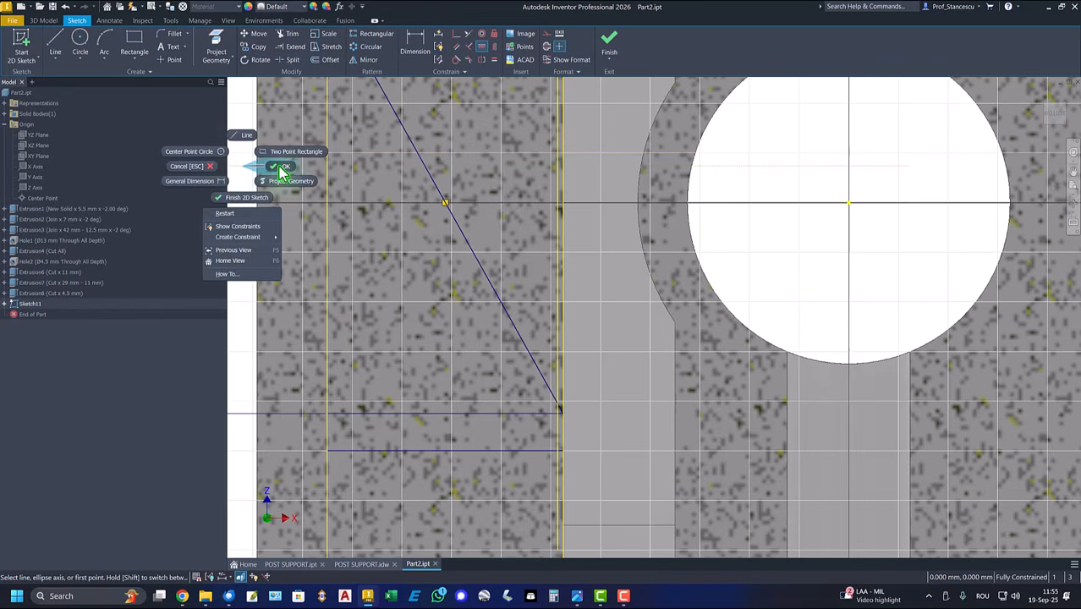
click(281, 171)
- Convert the diagonal line to construction geometry and finish the sketch
click(432, 180)
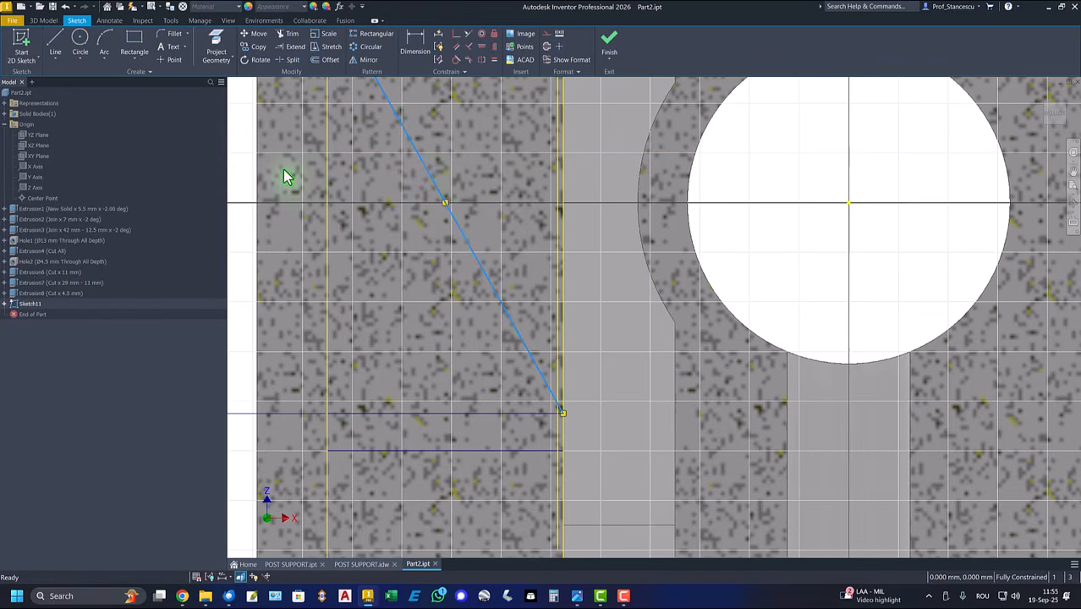
right_click(253, 161)
click(296, 165)
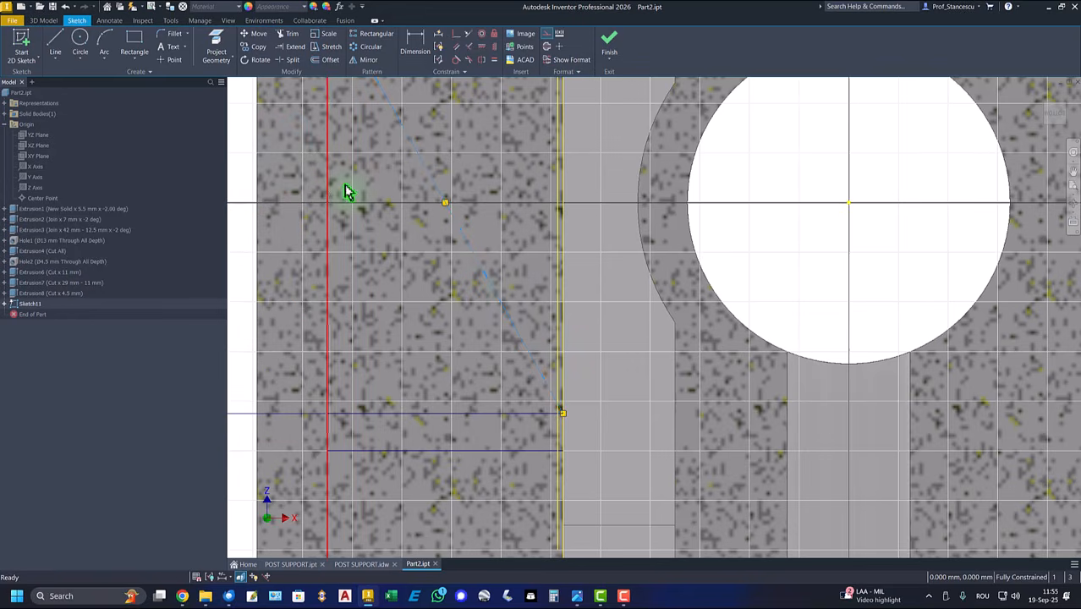
scroll(472, 283, up, 5)
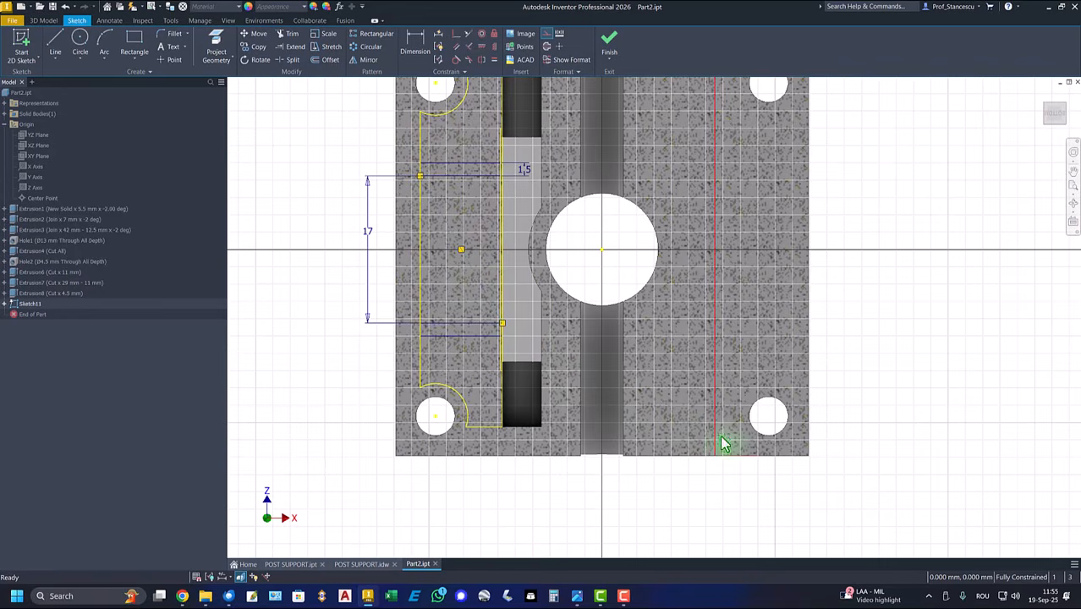
click(607, 41)
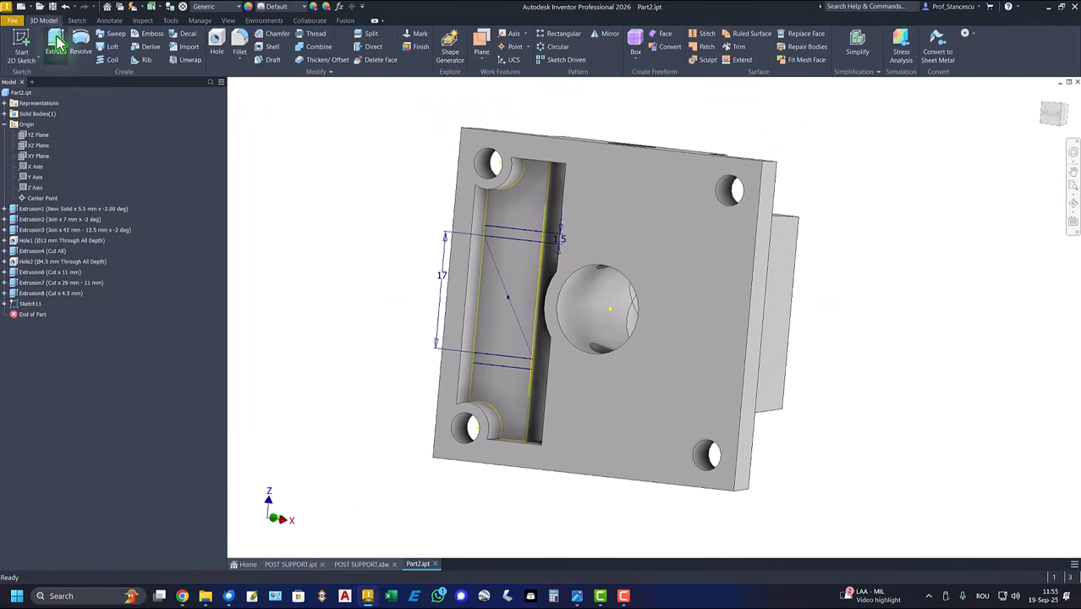
- Extrude both thin rectangles from the pocket floor up to the base's underside face, joining them as cross ribs, and restore the home view
click(56, 41)
click(497, 240)
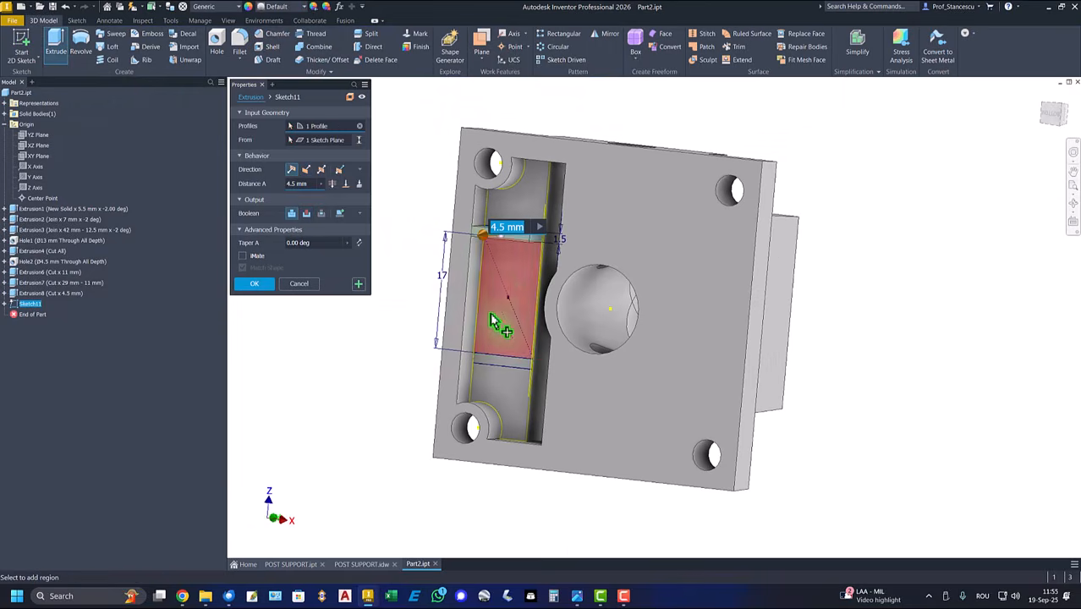
click(490, 367)
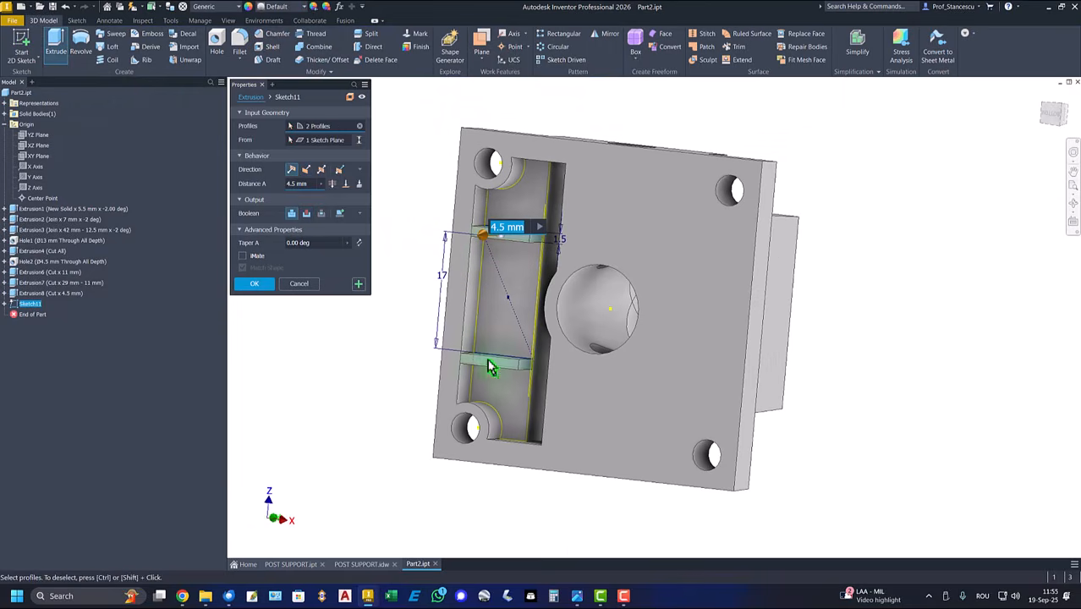
click(345, 183)
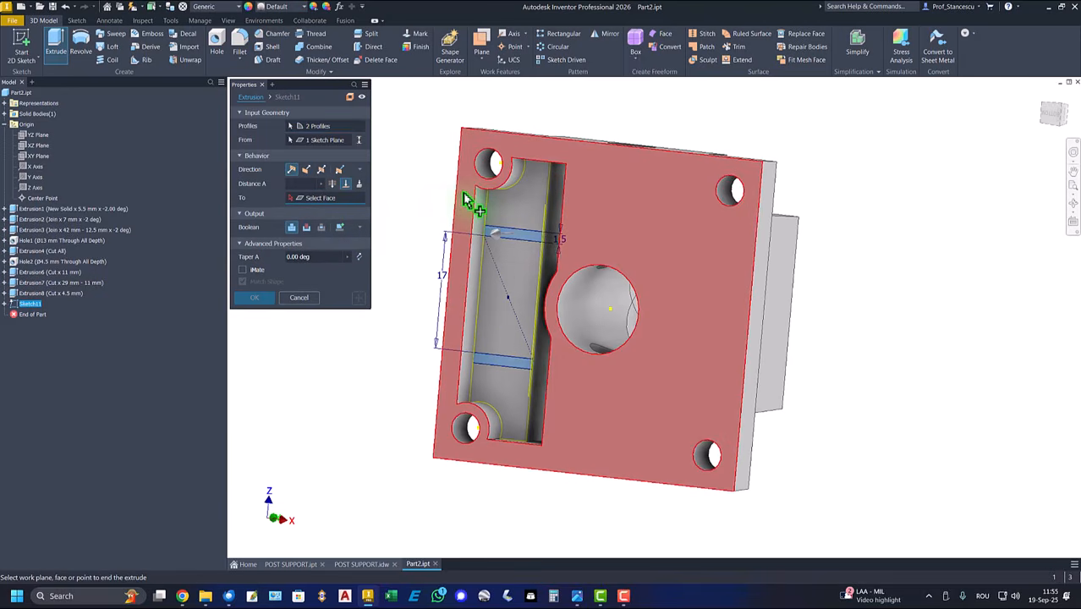
click(464, 200)
click(247, 298)
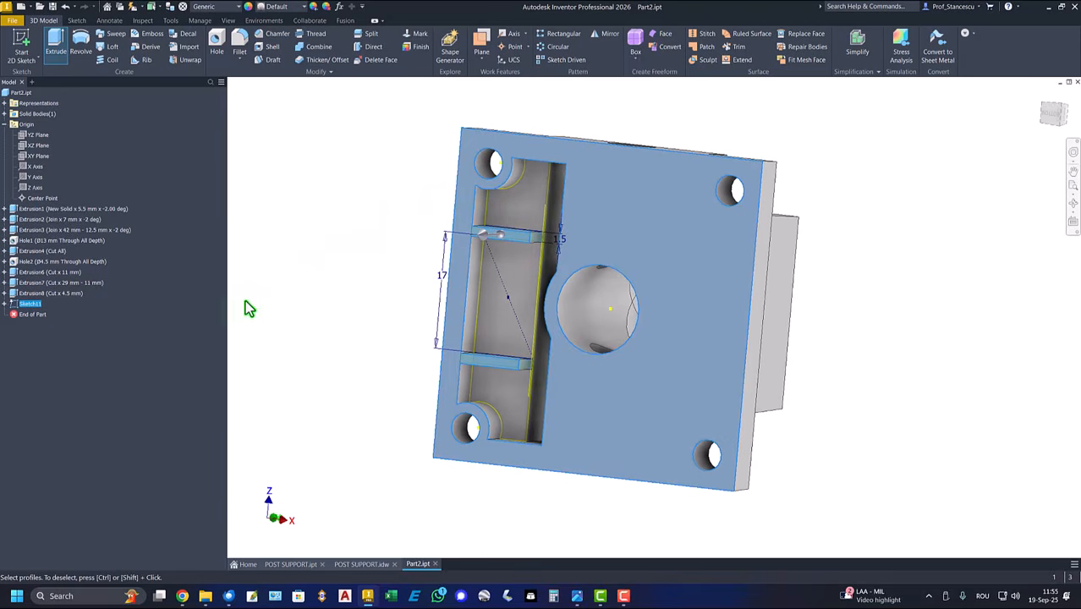
key(F6)
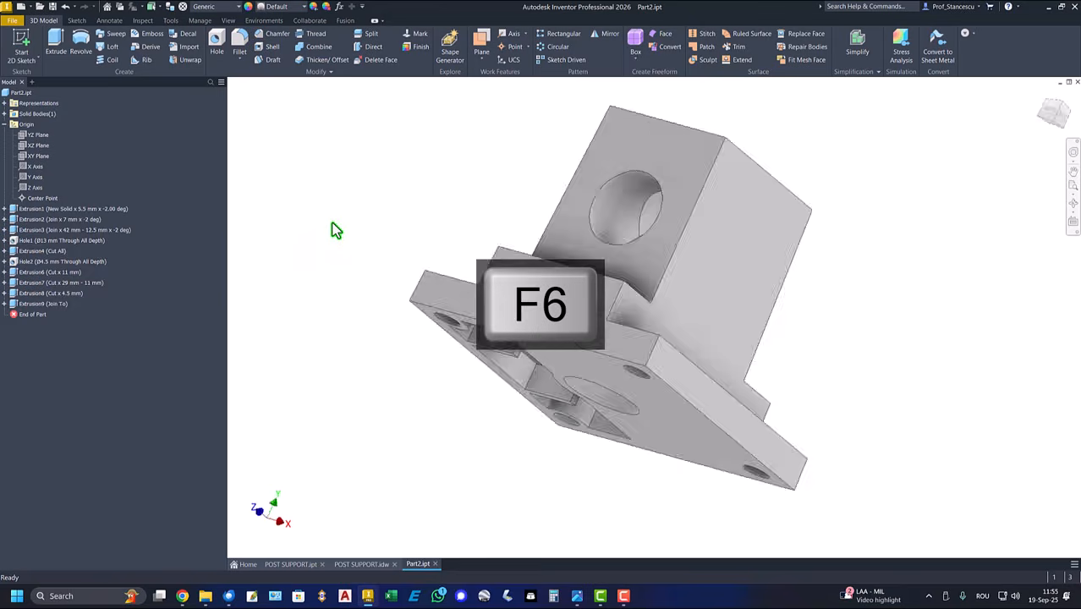
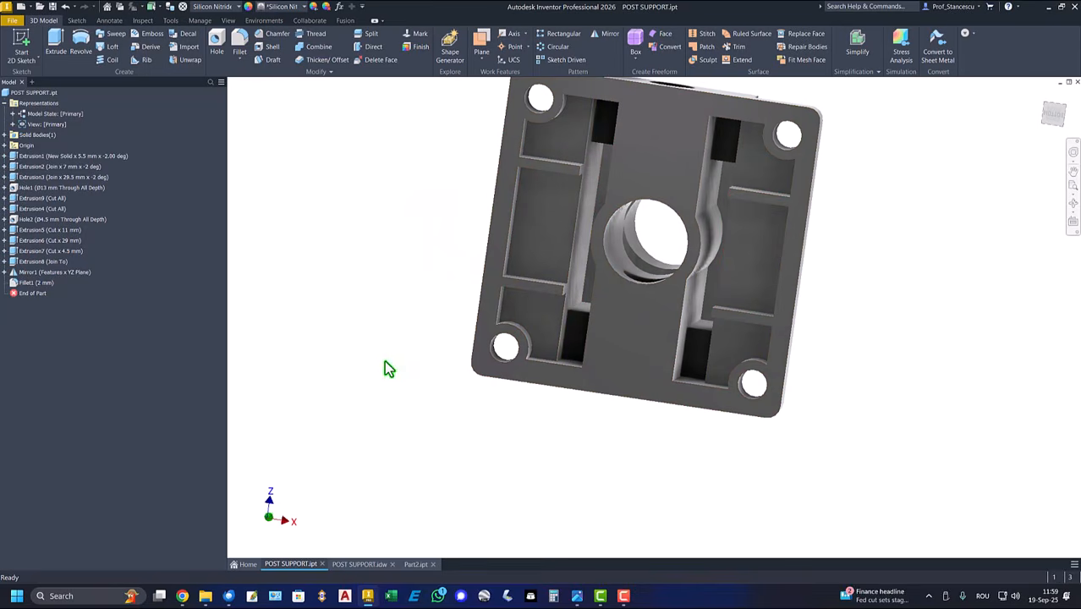
- In Part2.ipt, mirror the pocket cuts (Extrusion6, Extrusion7, Extrusion8) and the cross ribs (Extrusion9) about the YZ plane, restoring the home view
key(F6)
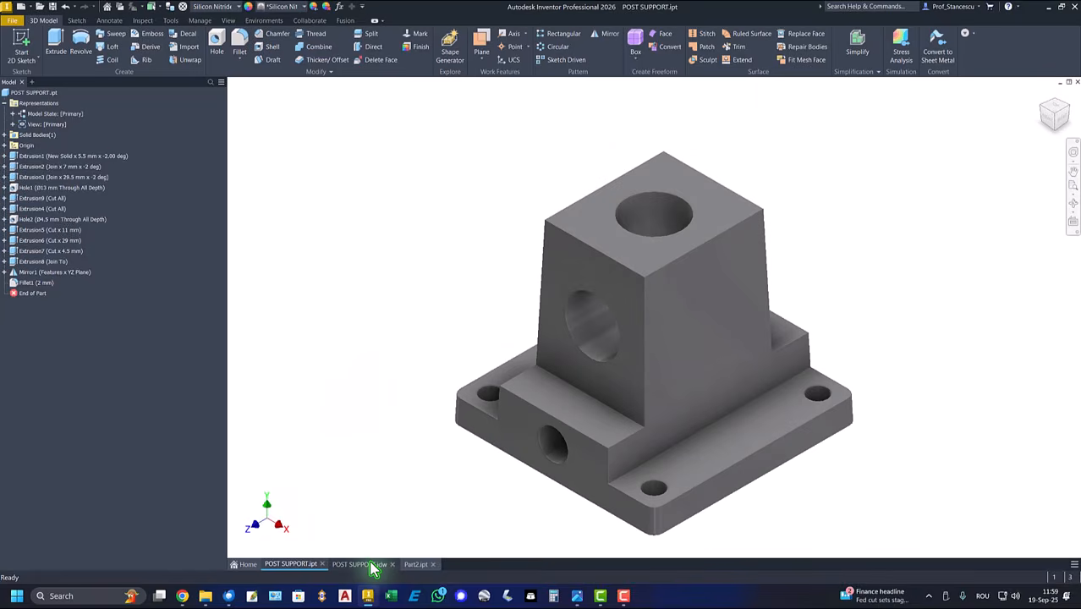
click(373, 564)
click(418, 566)
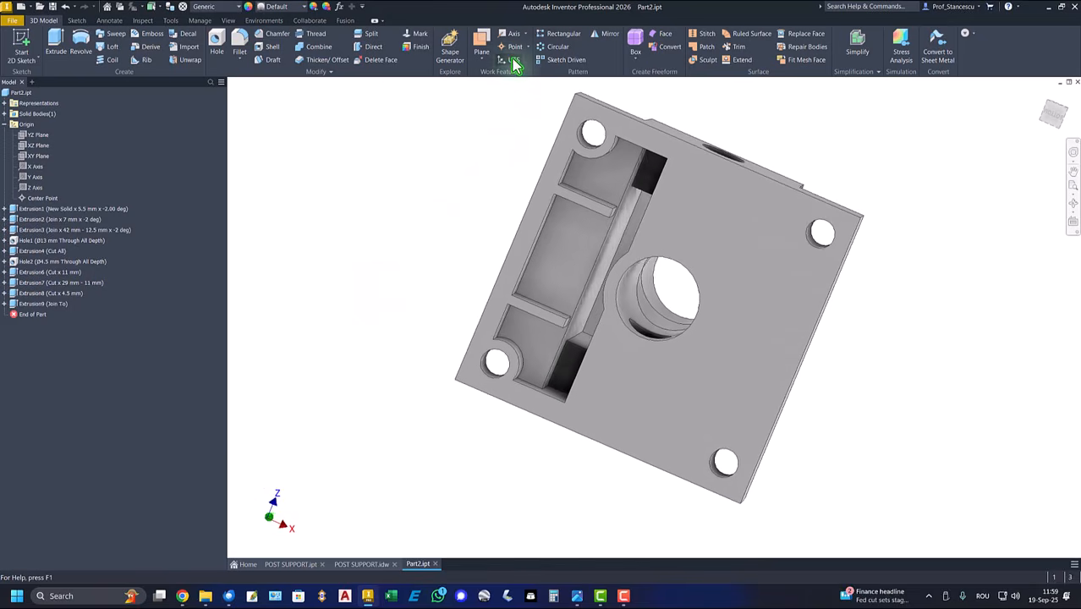
click(604, 38)
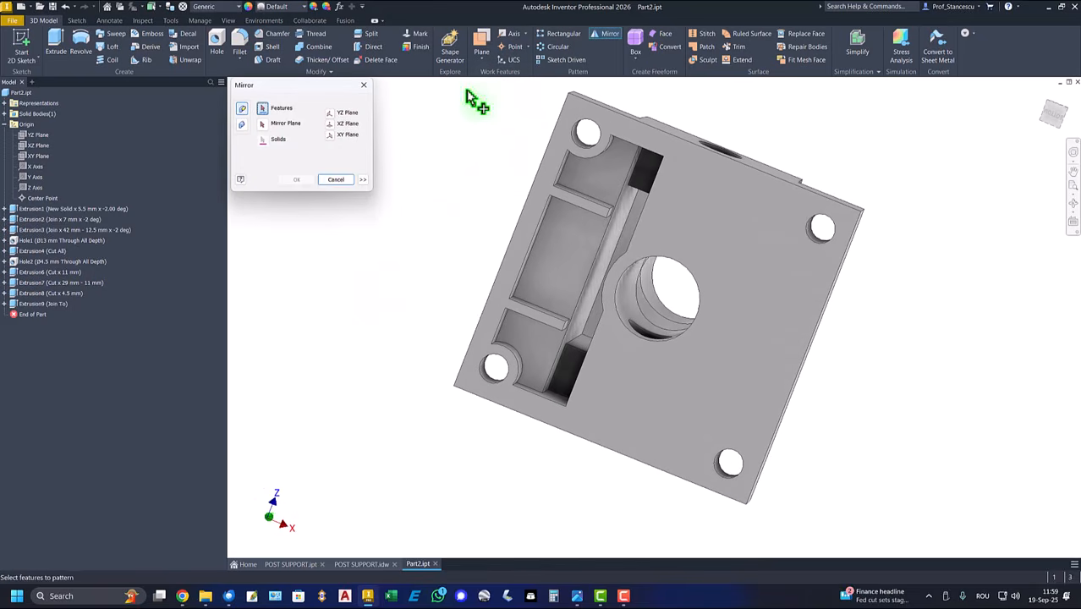
click(38, 305)
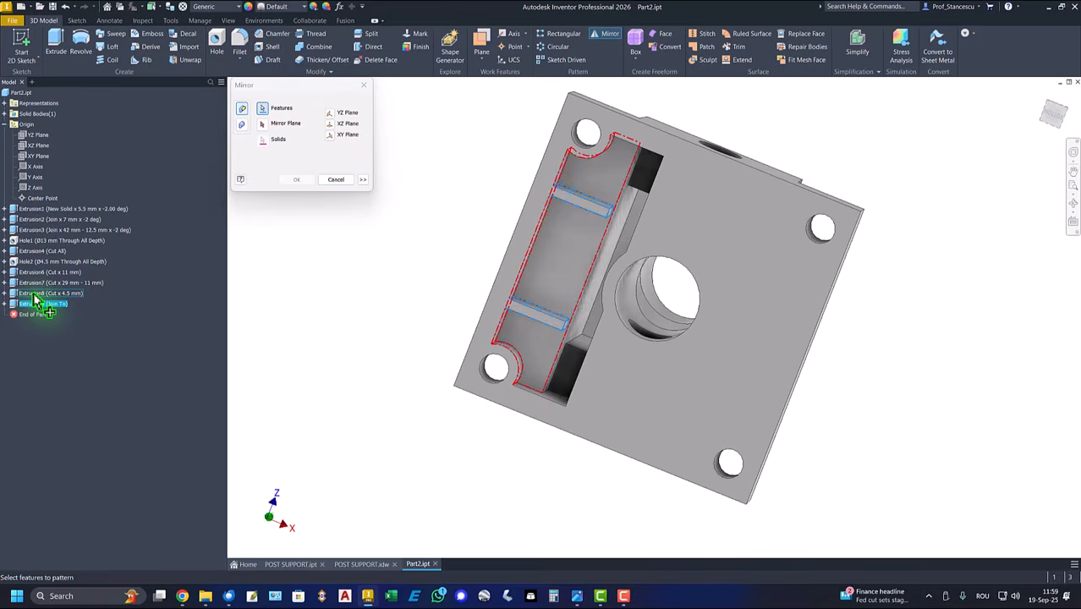
click(34, 294)
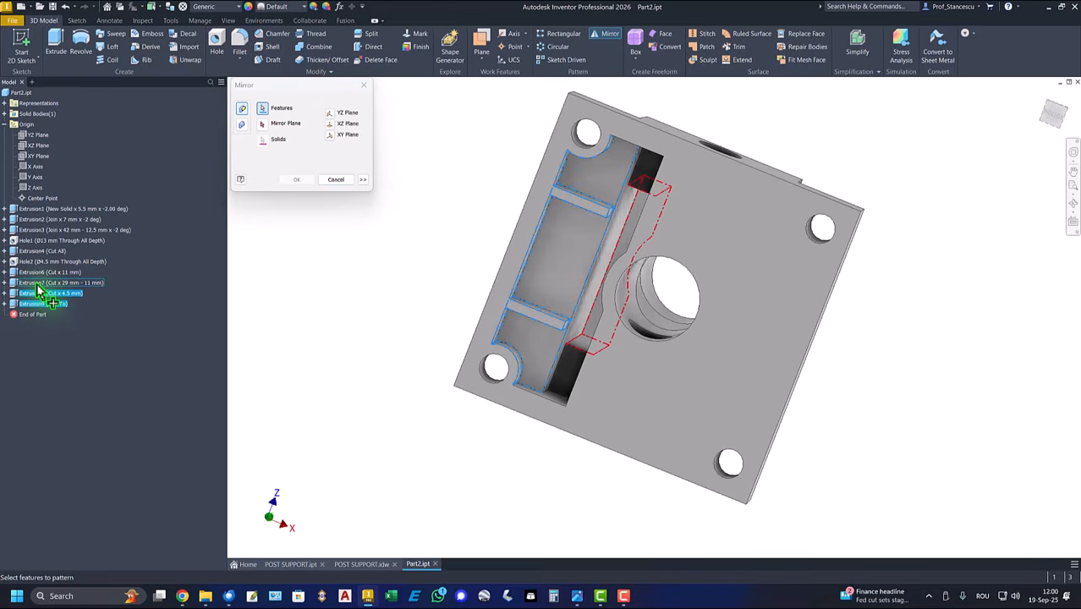
click(37, 284)
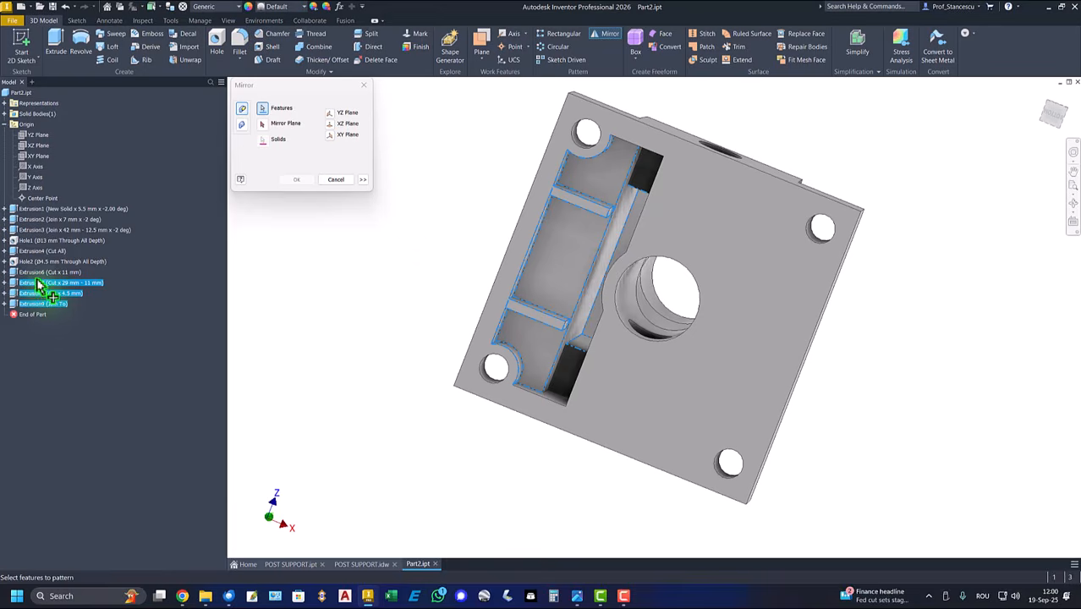
click(38, 273)
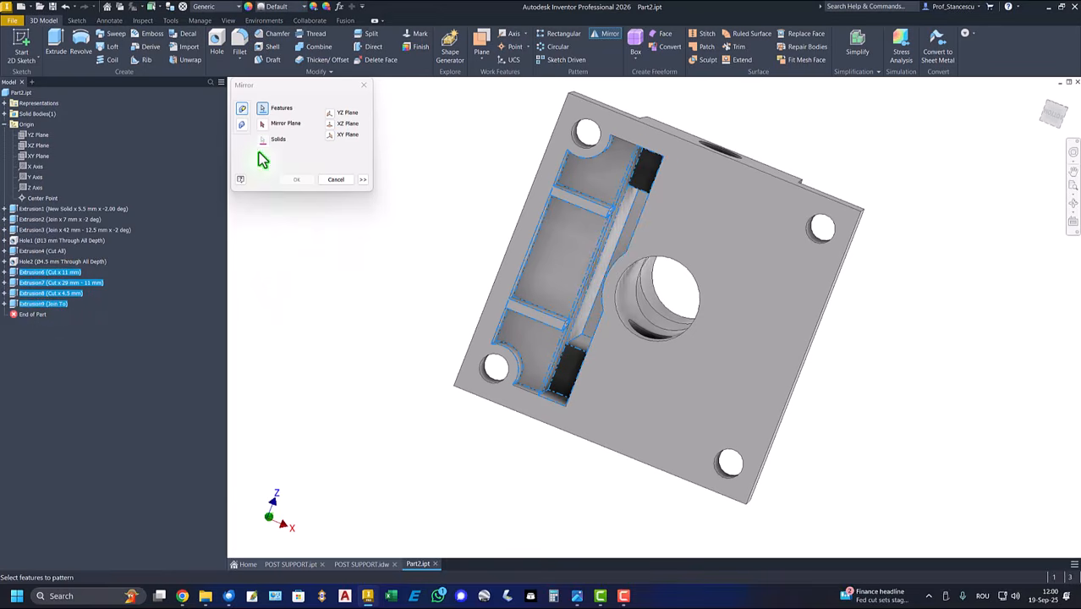
click(265, 125)
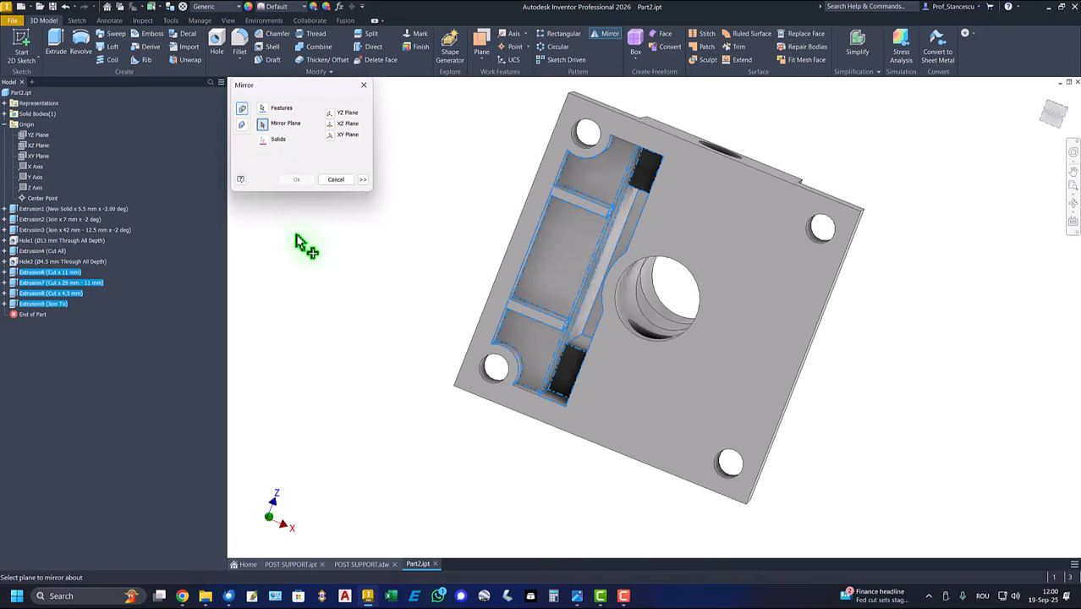
click(44, 137)
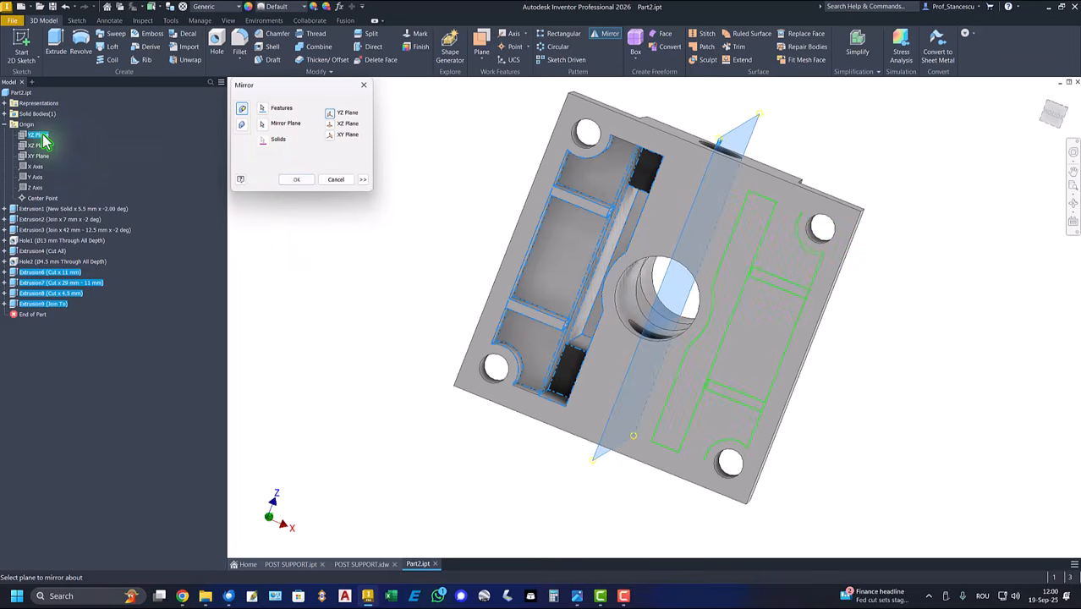
click(296, 181)
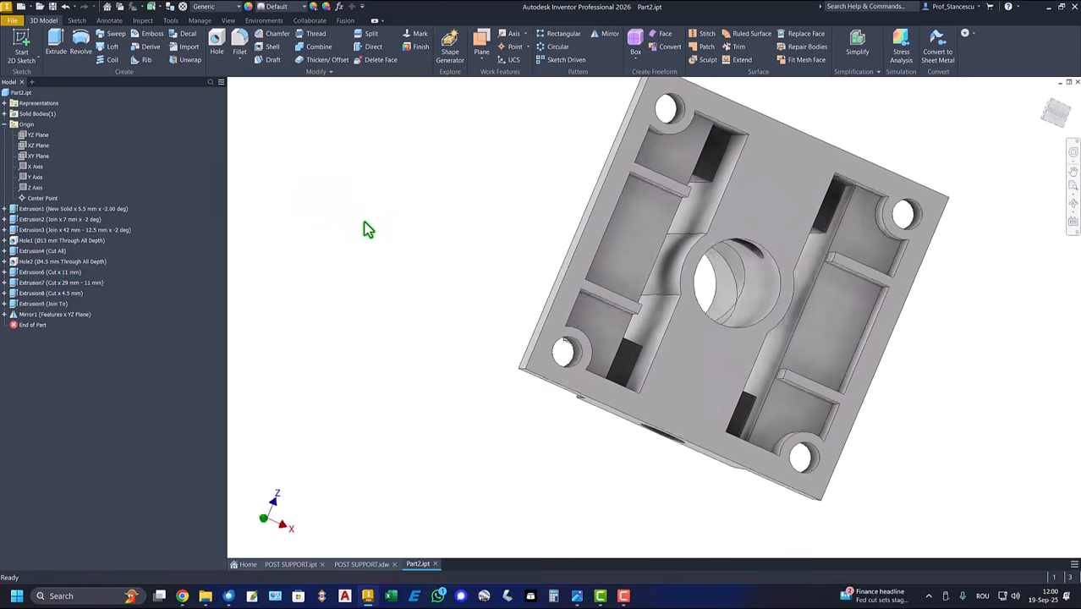
key(F6)
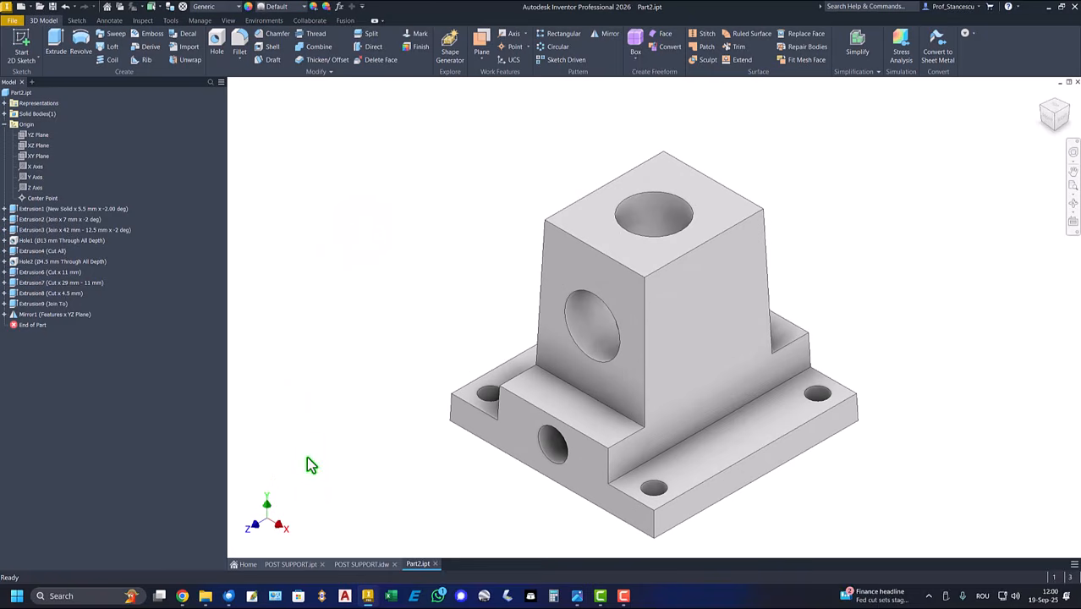
- Check the drawing's outer corner radius, fillet the base plate's four vertical corner edges with a 2 mm radius, and restore the home view
click(359, 563)
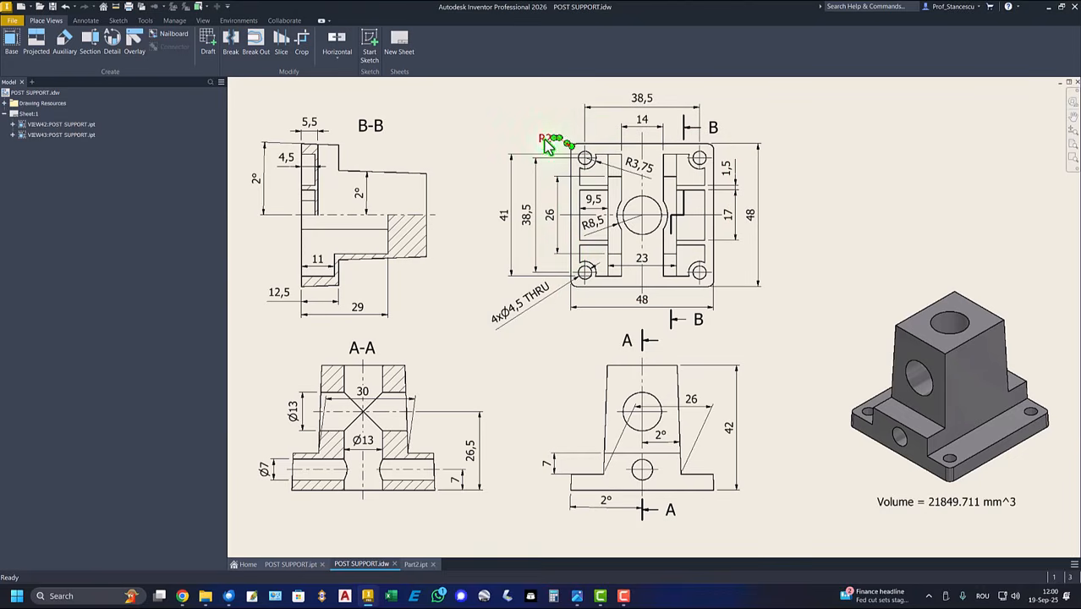
click(414, 564)
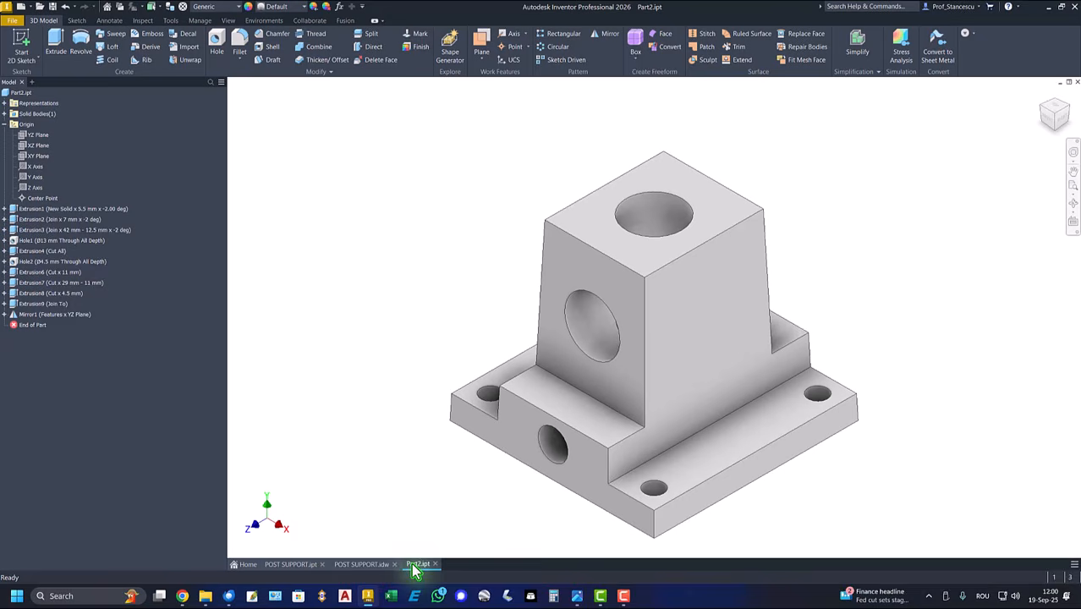
click(670, 516)
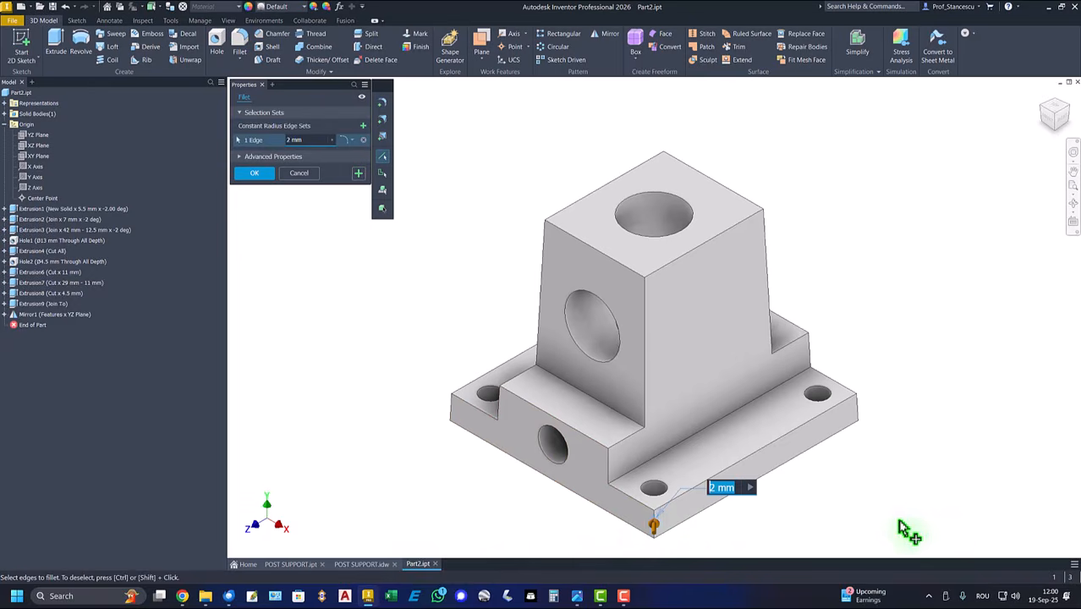
click(859, 414)
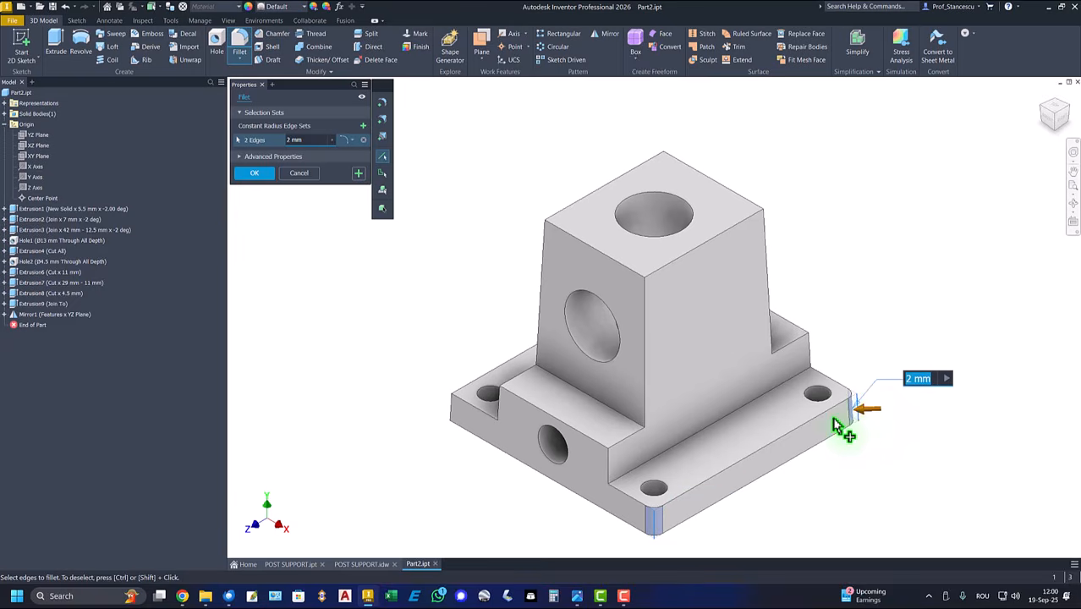
click(454, 417)
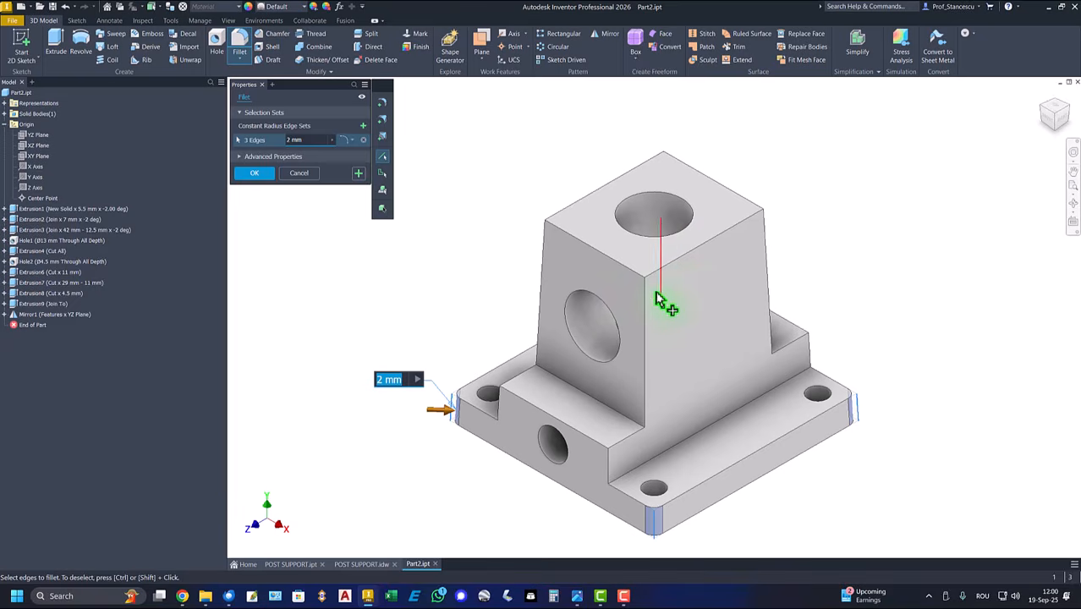
shift+middle_drag(659, 300, 454, 456)
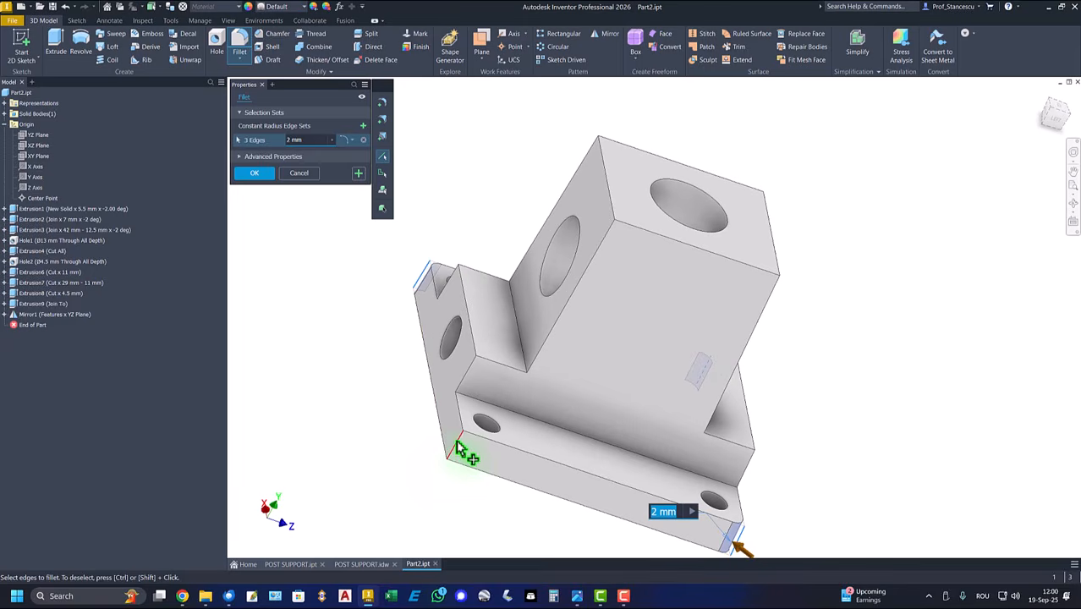
click(457, 449)
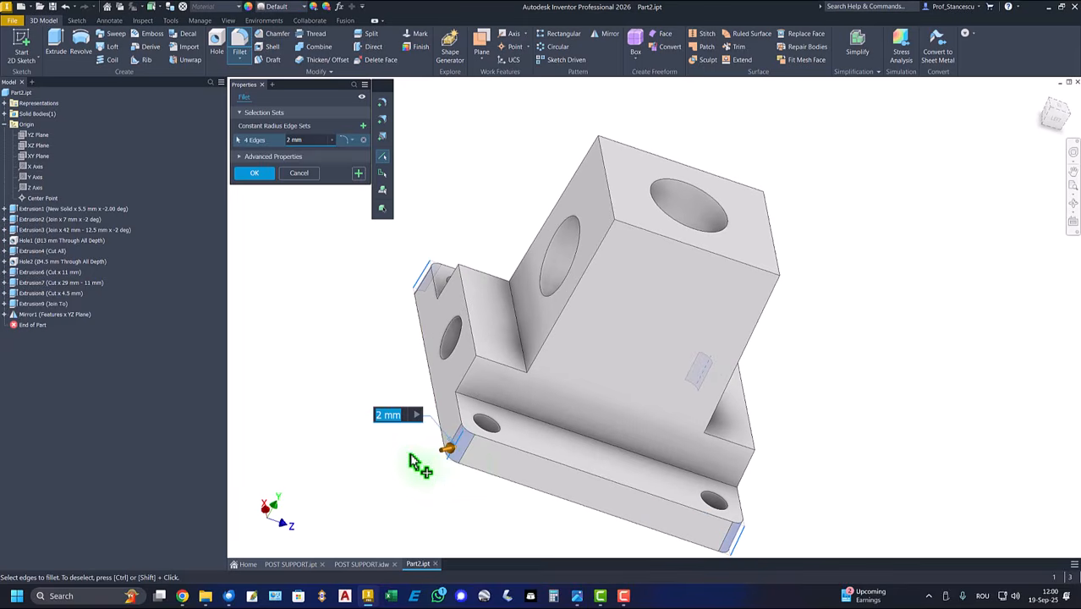
click(257, 173)
key(F6)
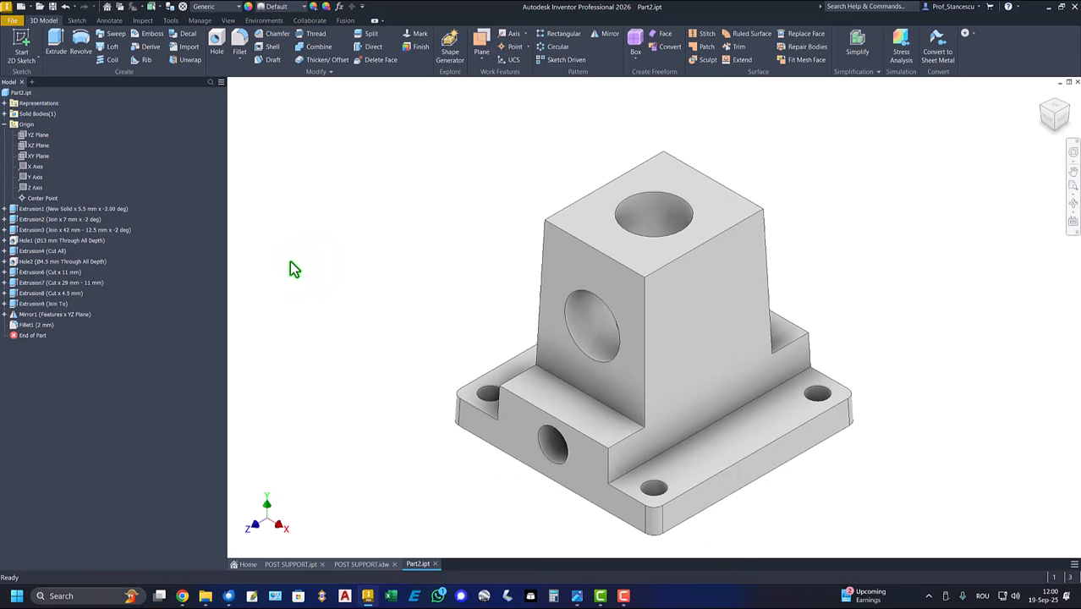
- Calculate the part's physical properties in its iProperties and copy the volume value
click(6, 124)
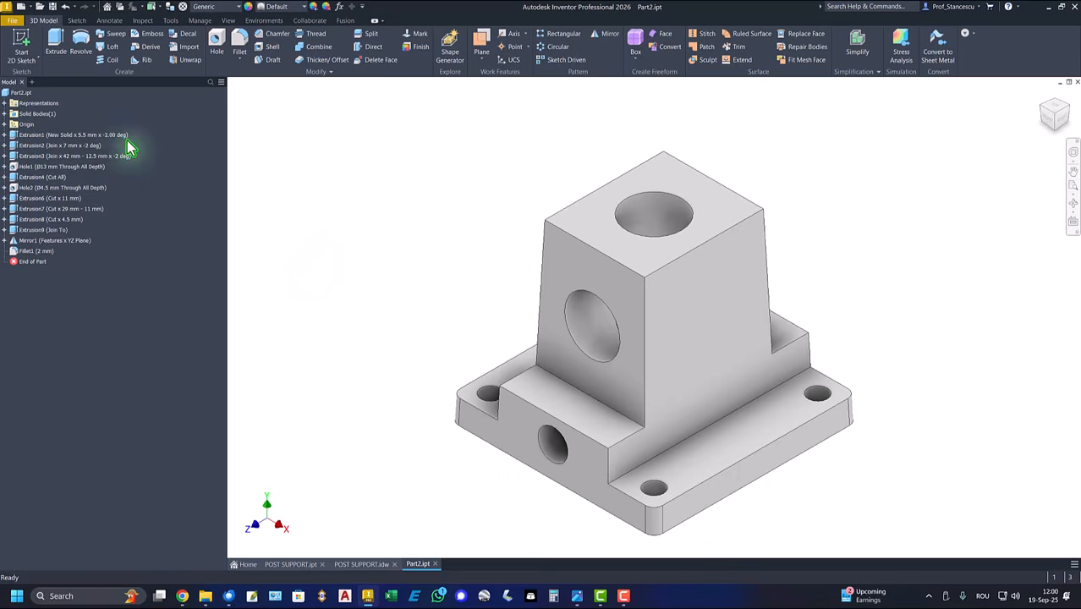
right_click(23, 94)
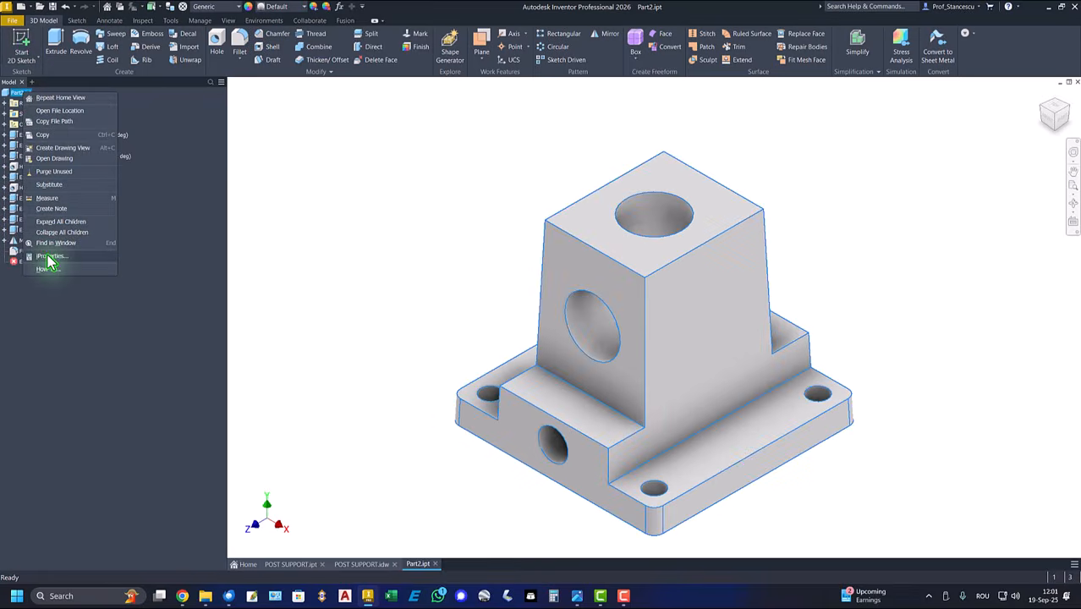
click(44, 252)
click(566, 151)
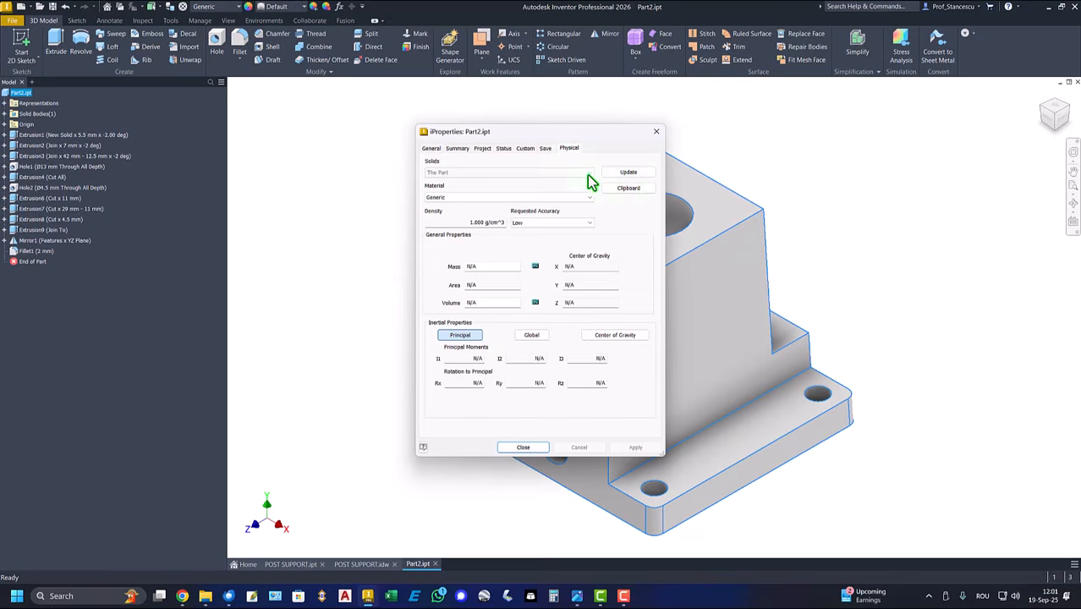
click(629, 172)
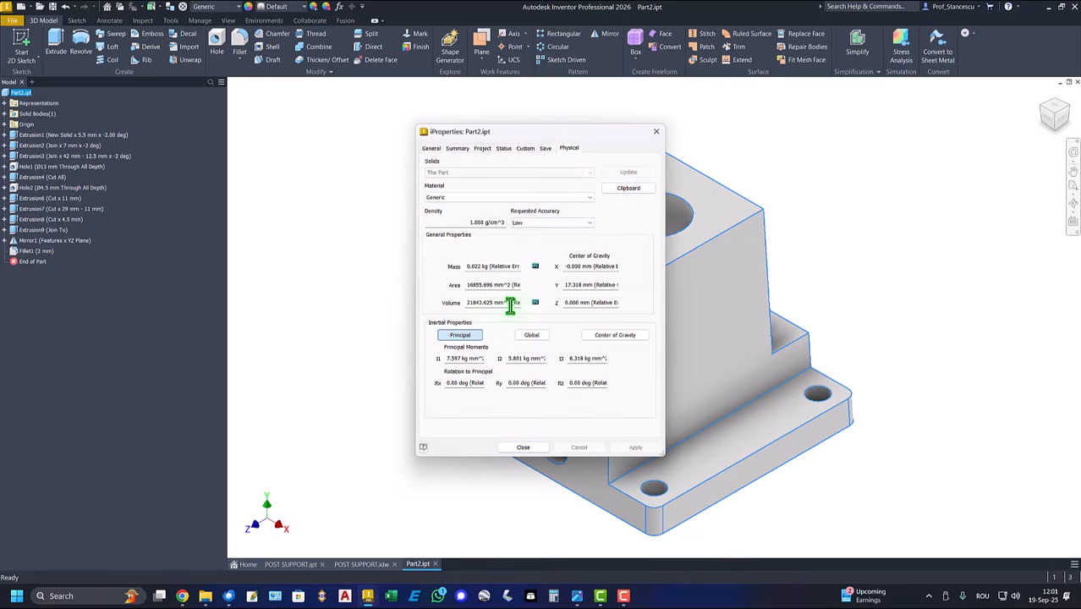
drag(512, 303, 362, 305)
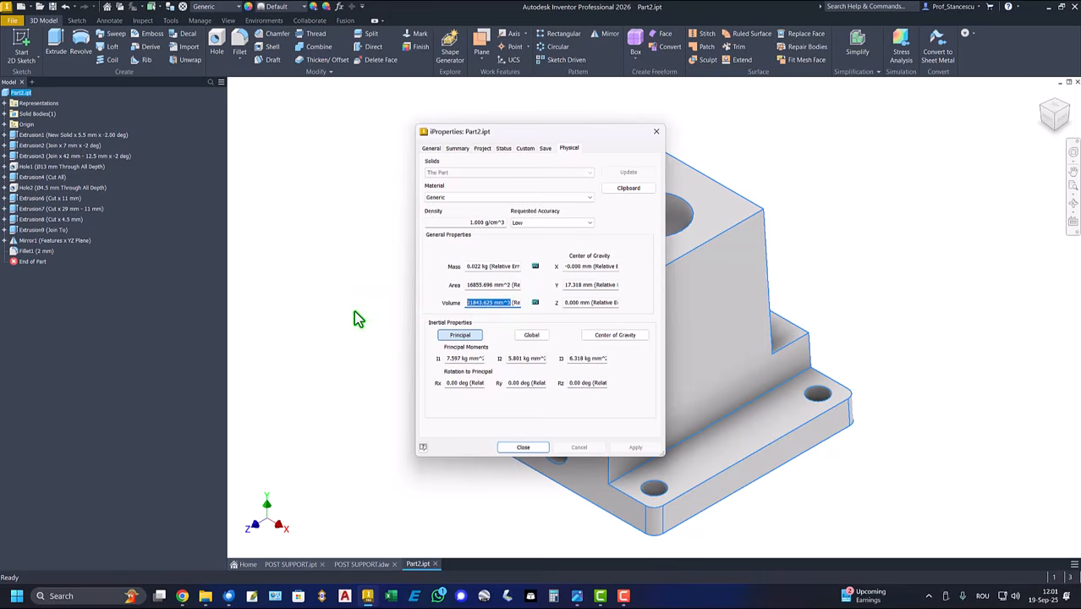
key(ctrl+c)
click(523, 447)
- In the POST SUPPORT drawing, replace the value in the volume note below the isometric view with the copied 21843.625 mm^3
click(370, 564)
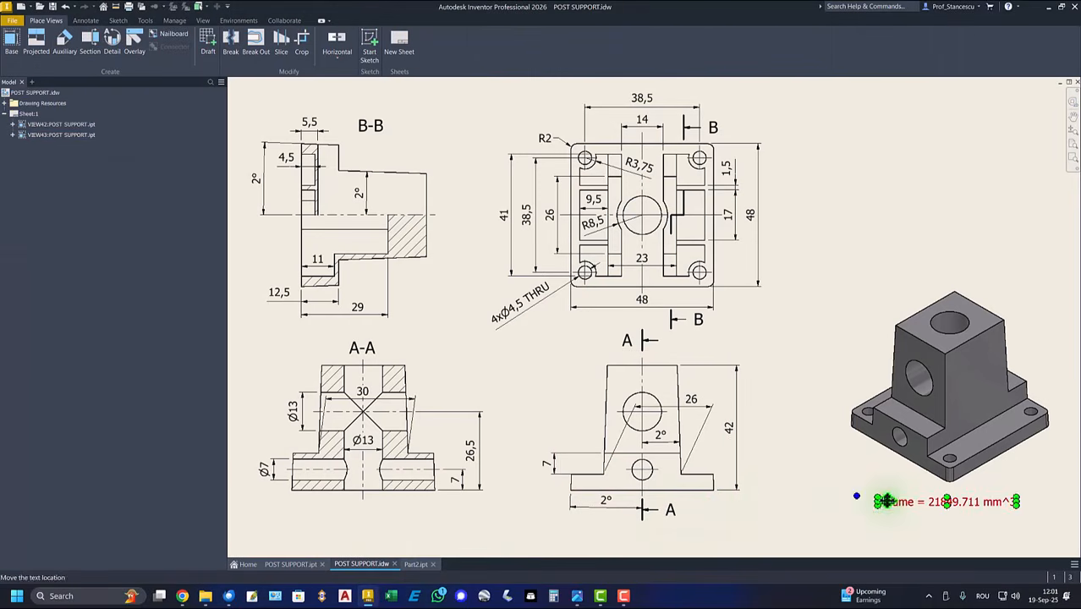
click(956, 501)
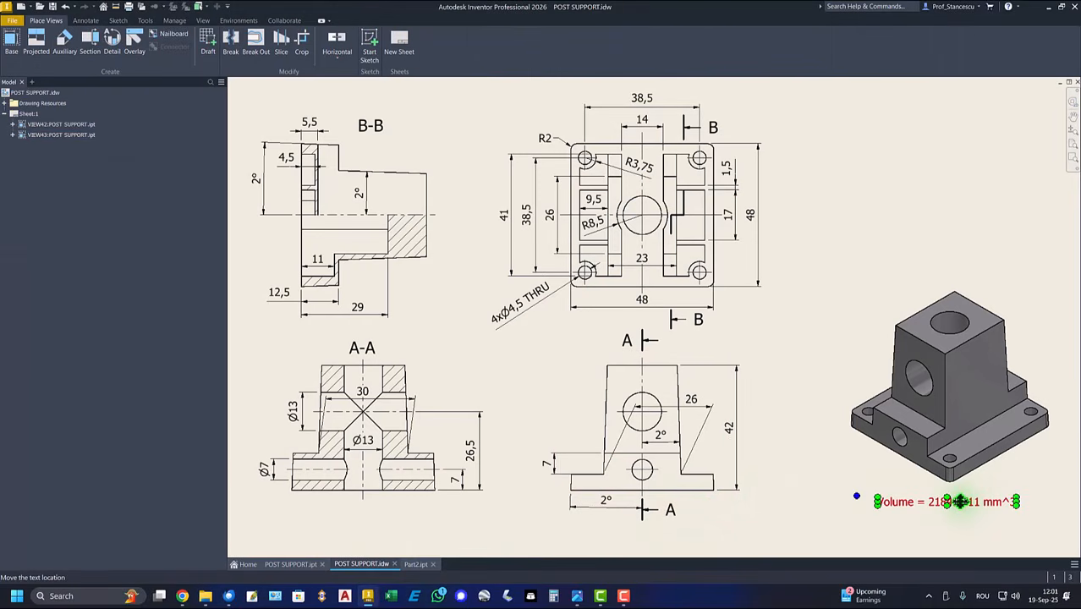
double_click(960, 501)
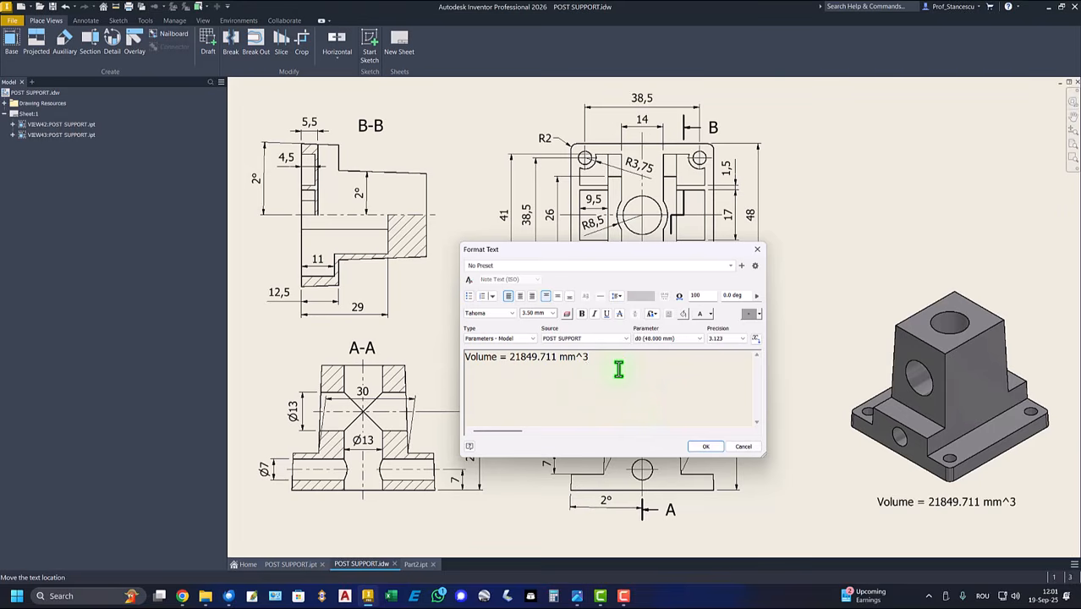
key(Return)
key(ctrl+v)
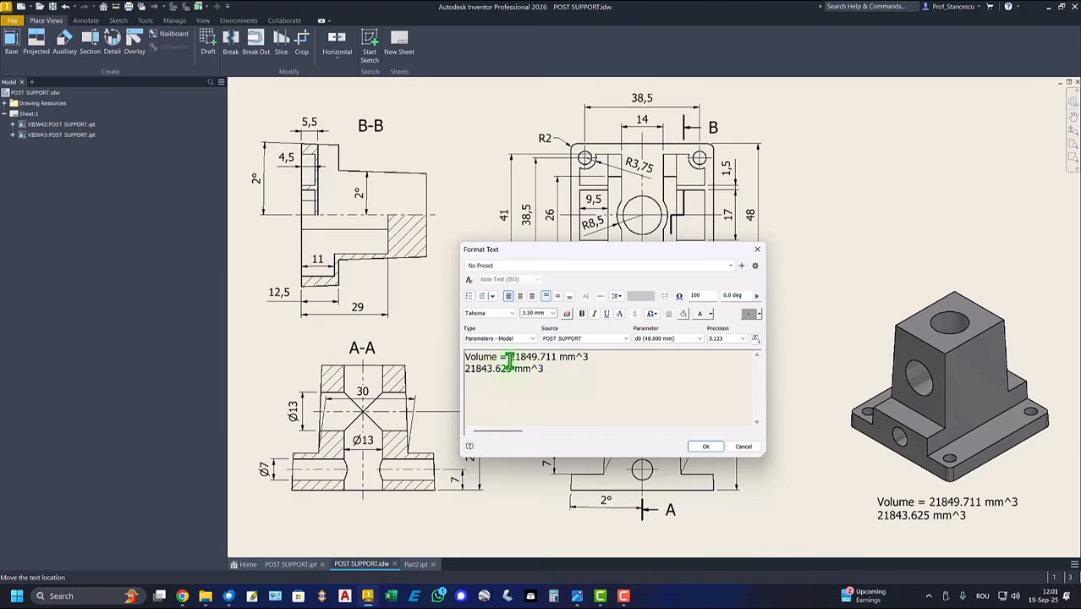
drag(510, 358, 592, 356)
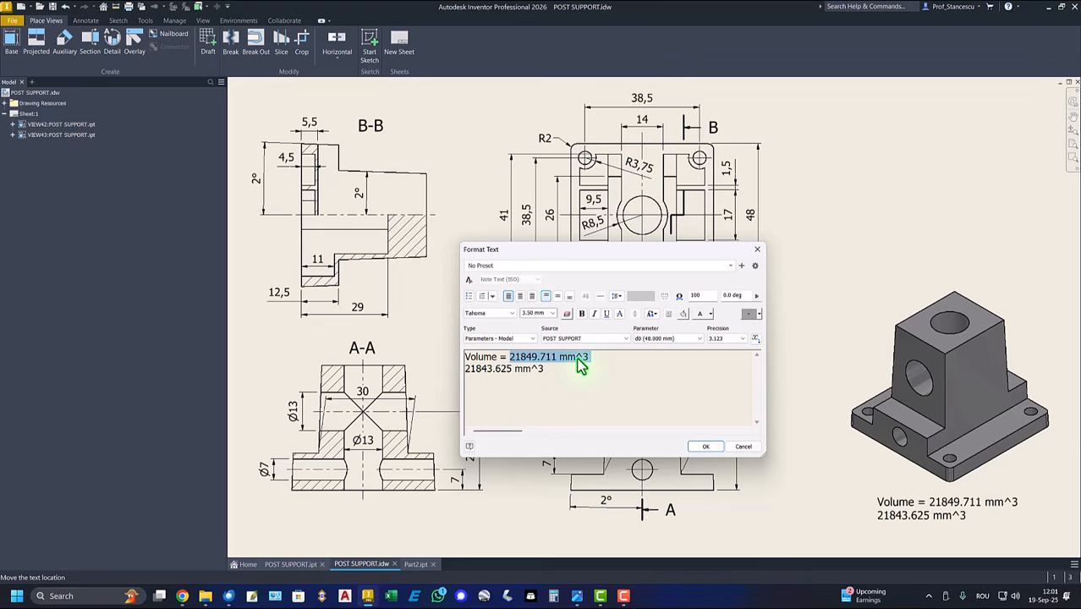
key(Delete)
key(Delete)
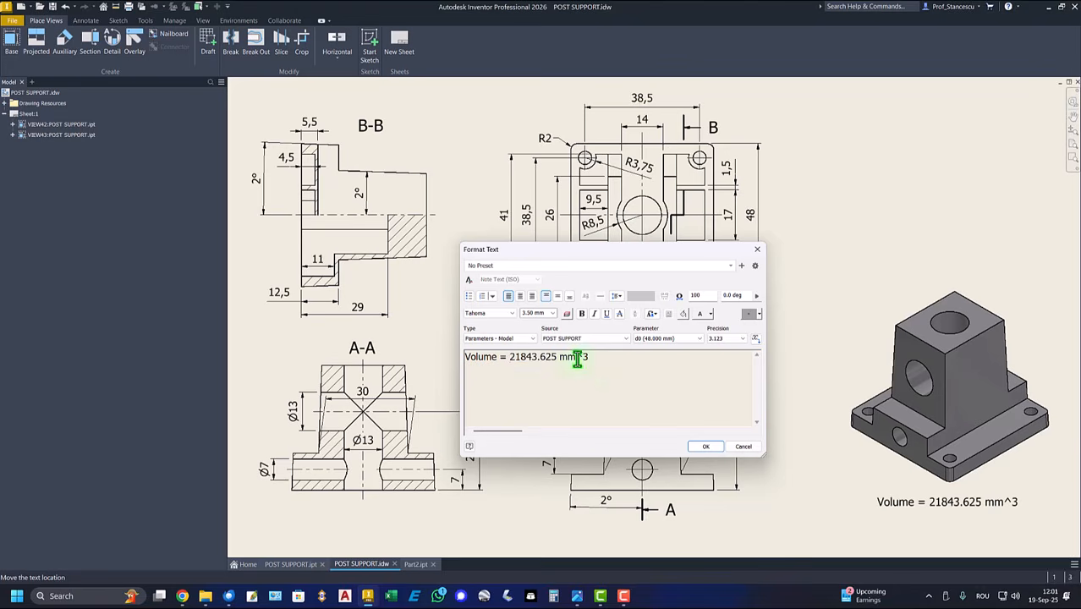
click(705, 446)
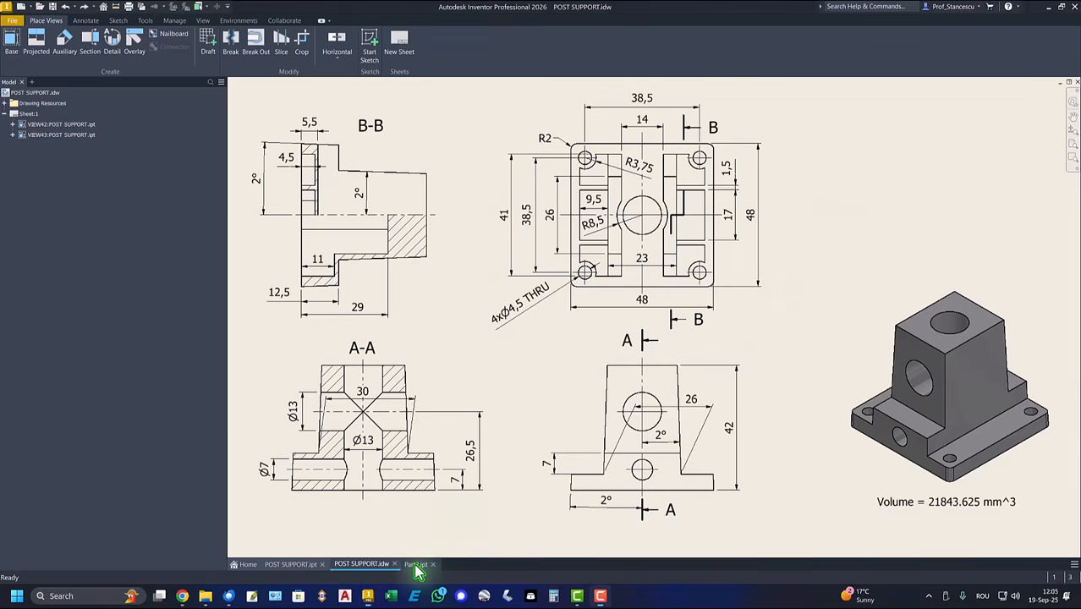
- Assign the Silicon Nitride material and the Silicon Nitride - Polished appearance to the part in Part2.ipt
click(416, 571)
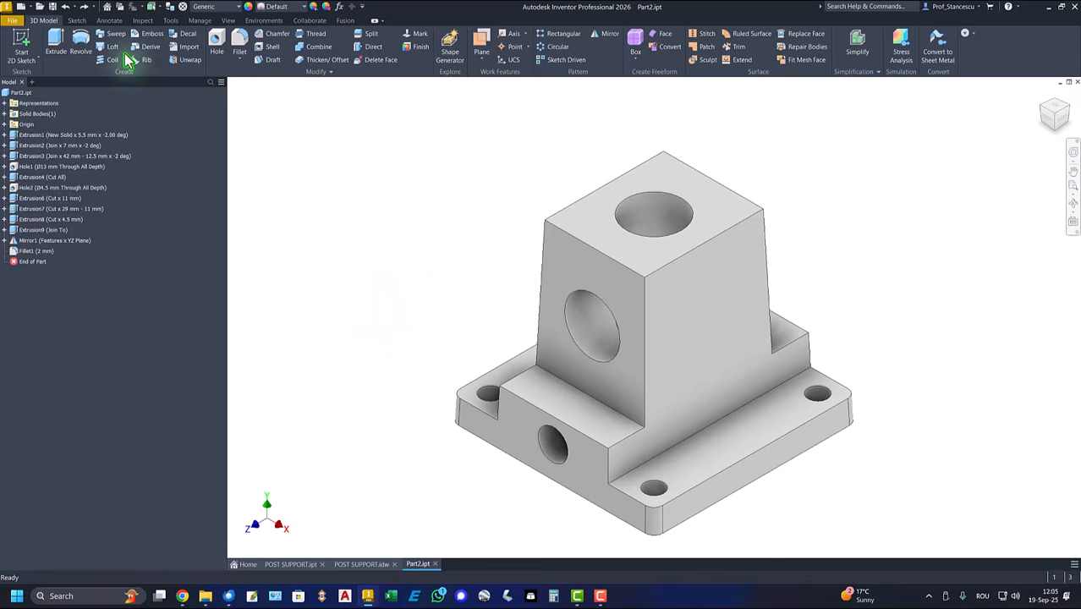
click(220, 6)
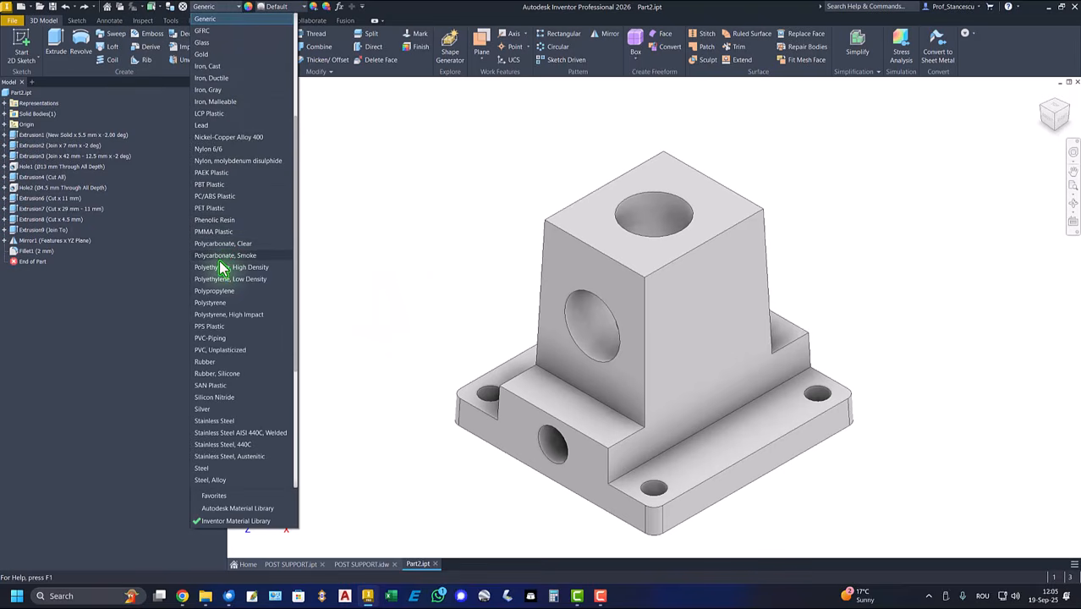
scroll(221, 267, down, 2)
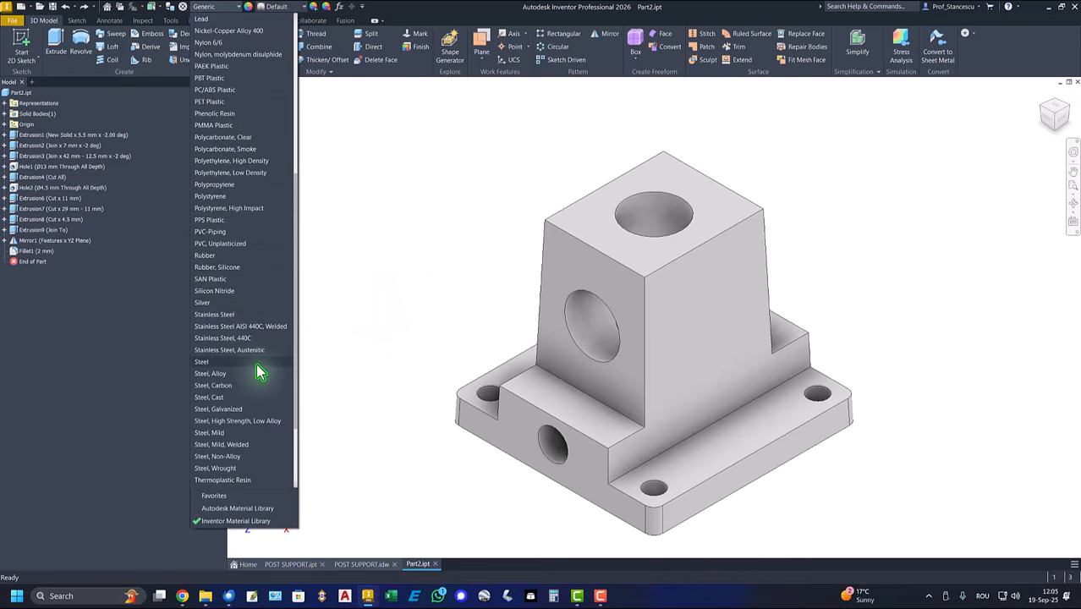
click(216, 293)
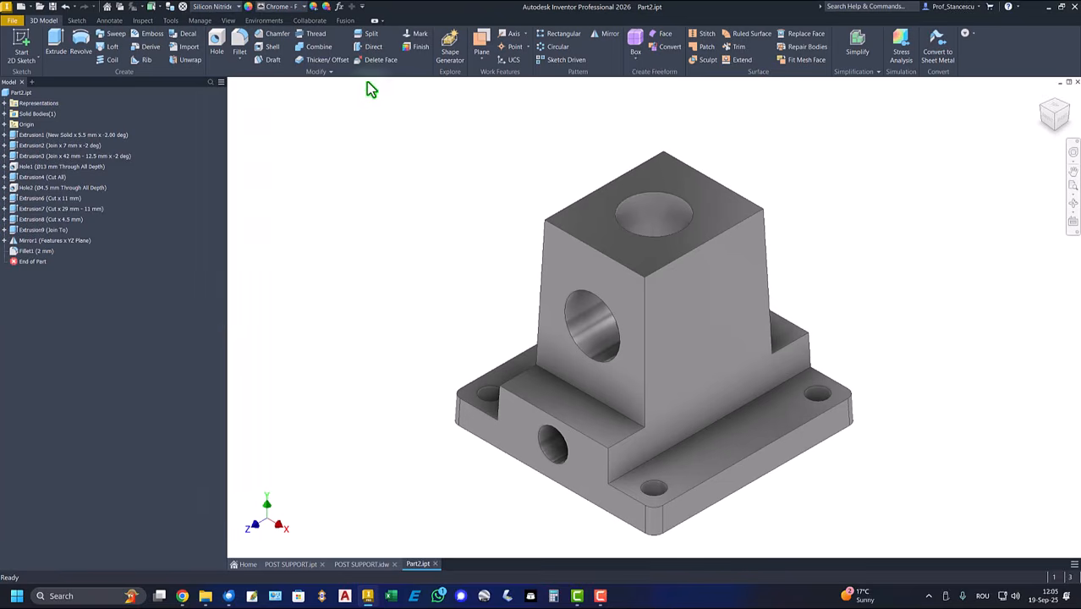
click(288, 11)
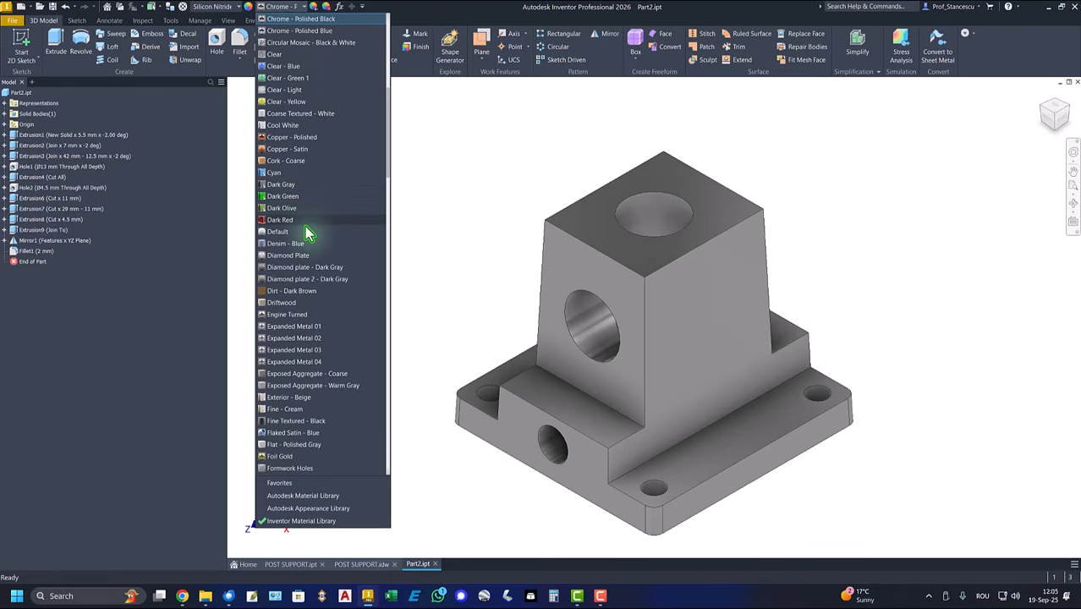
scroll(307, 233, down, 10)
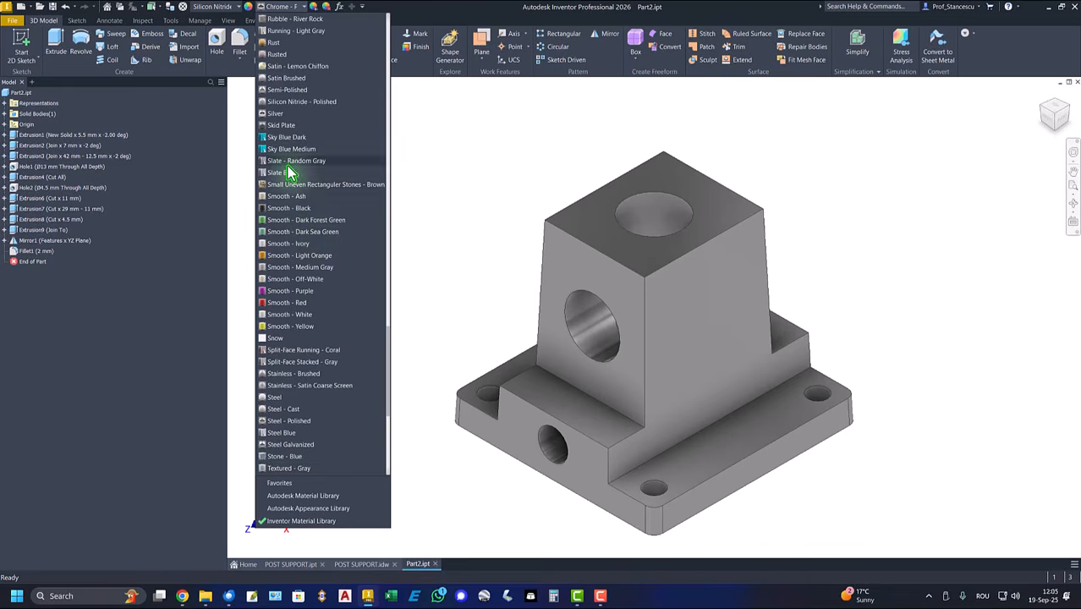
click(290, 103)
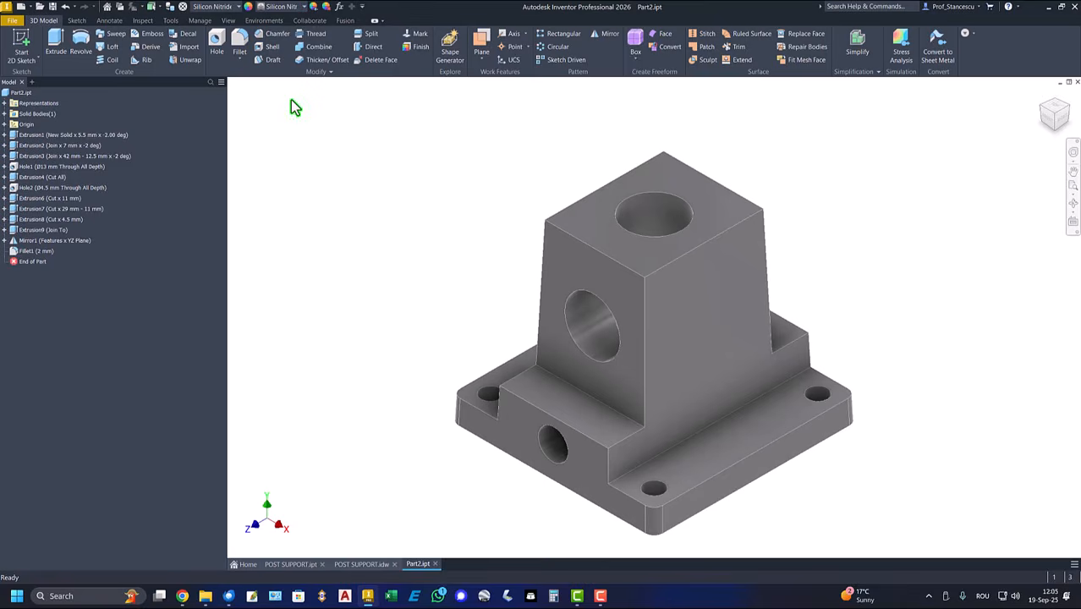
- Set the part view's lighting style to Default Lights
click(228, 21)
click(201, 47)
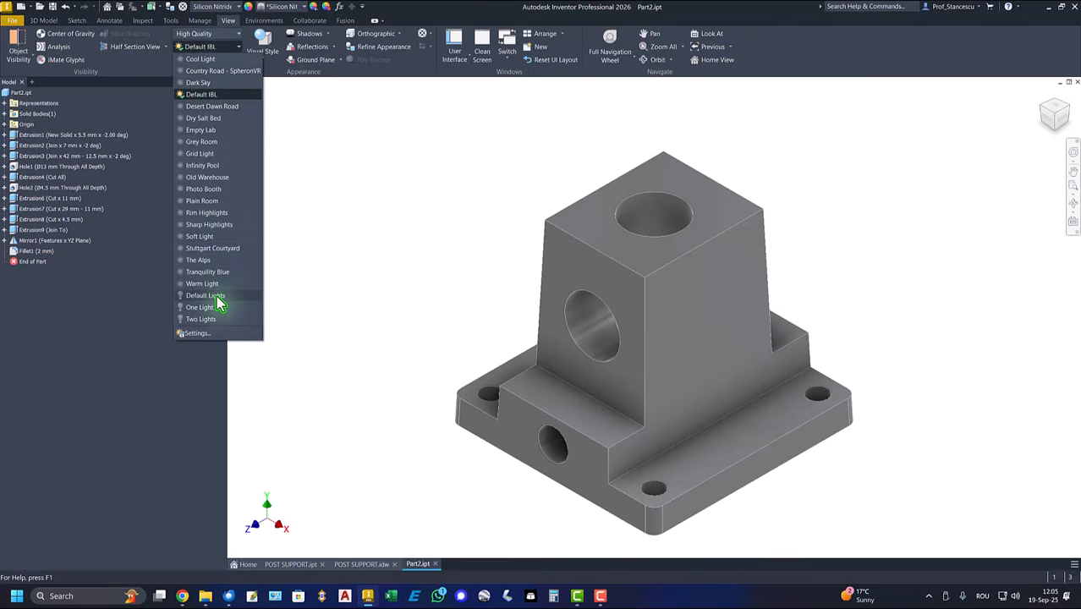
click(207, 296)
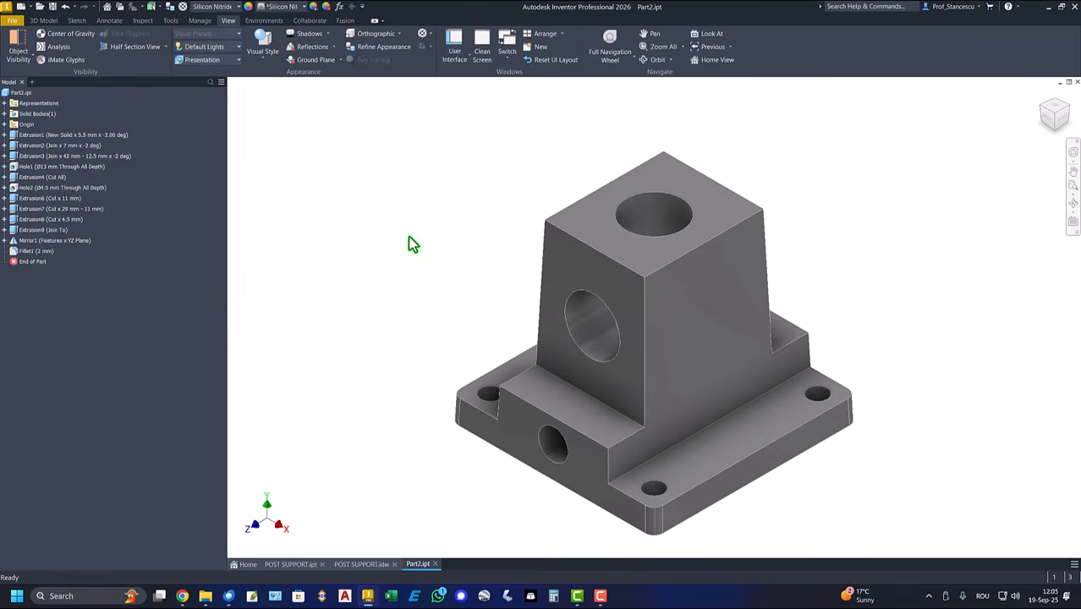